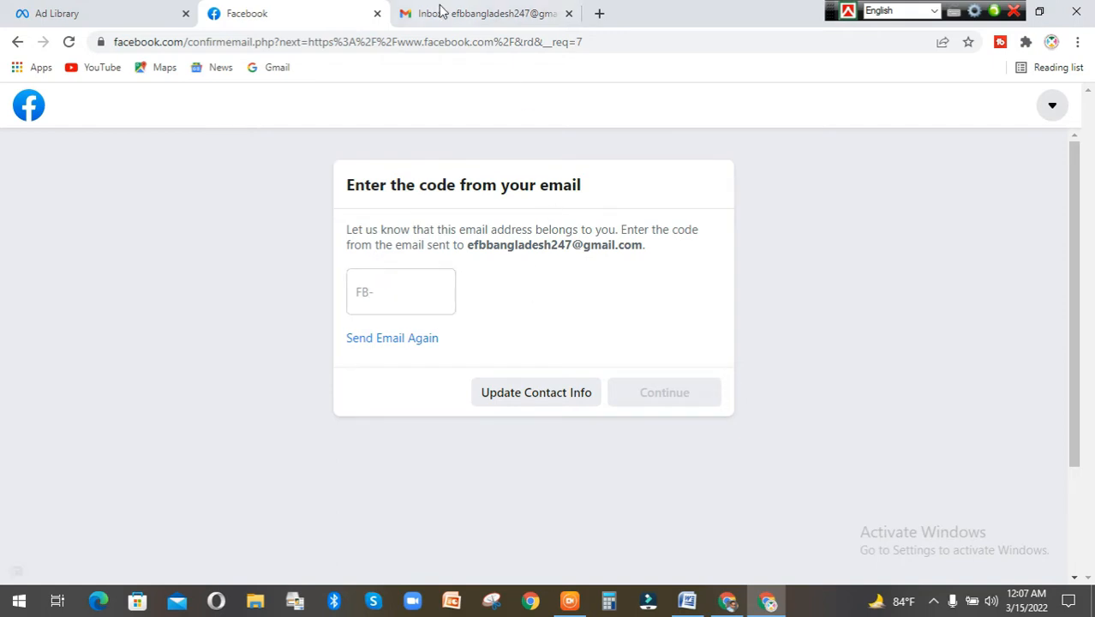
Switch to Gmail, open the Facebook confirmation email and copy the full confirmation code including its prefix
left_click(506, 12)
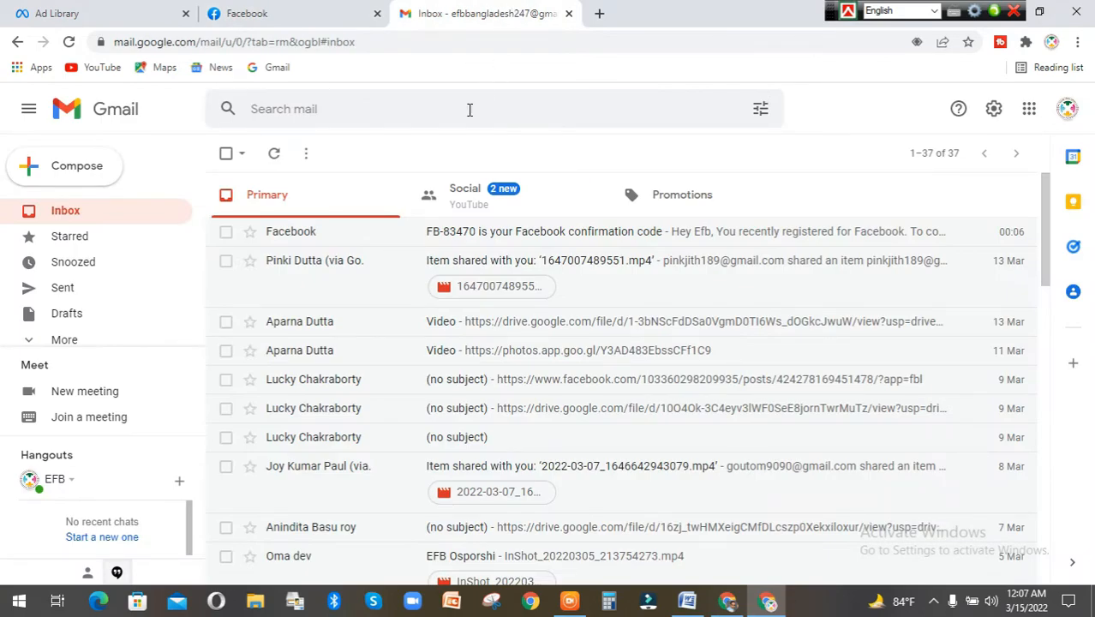
left_click(529, 238)
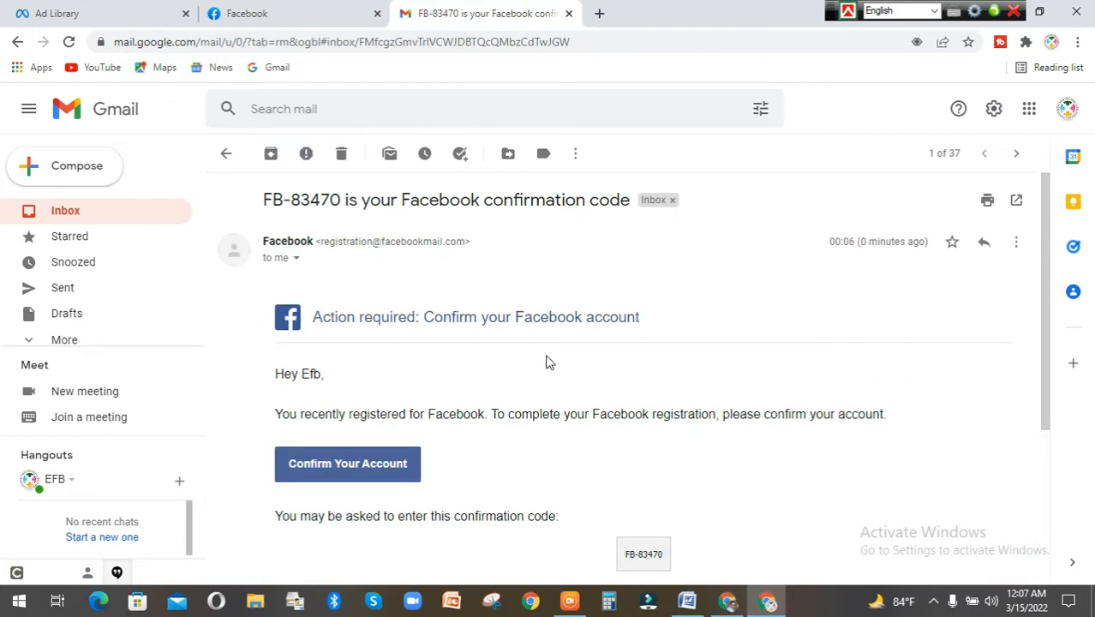
scroll(684, 352, "down", 2)
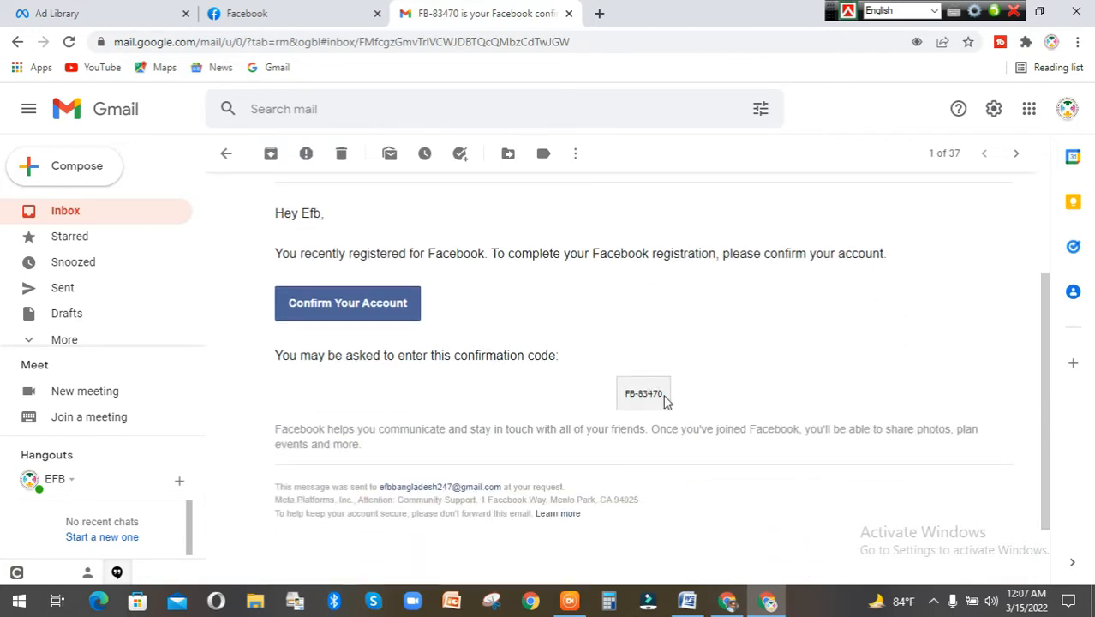
left_click_drag(664, 396, 622, 404)
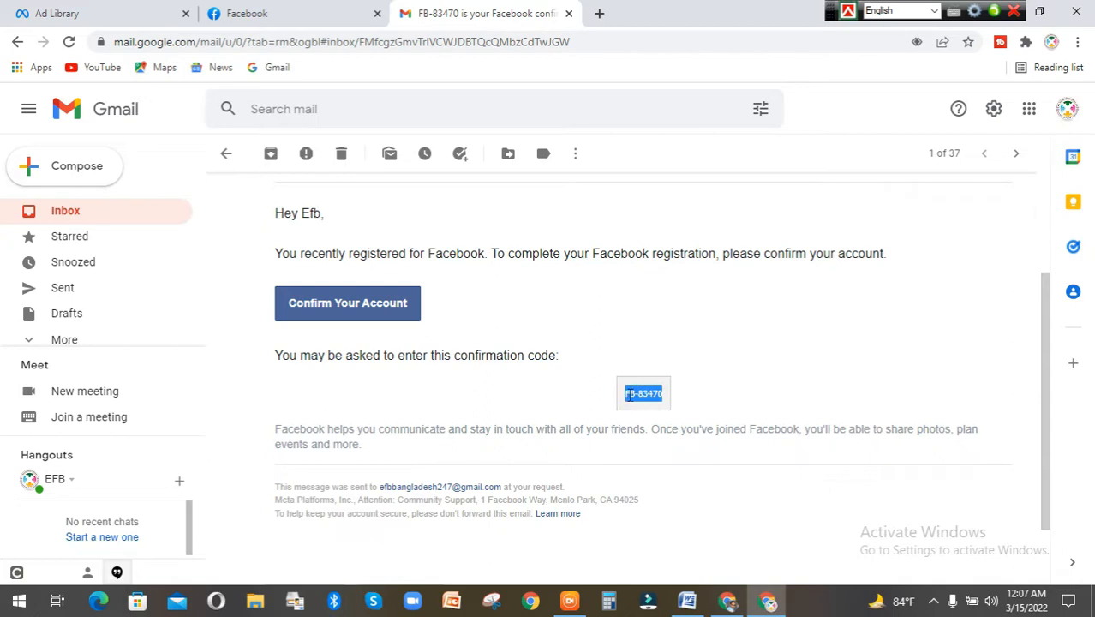
right_click(643, 394)
left_click(659, 406)
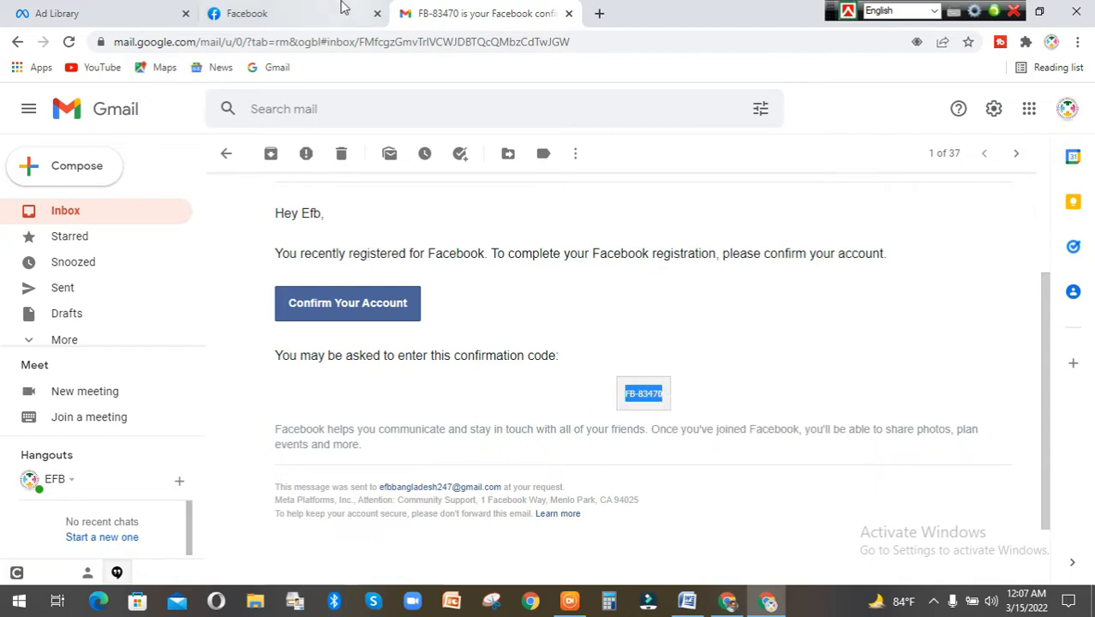
left_click(291, 14)
left_click(410, 294)
right_click(410, 295)
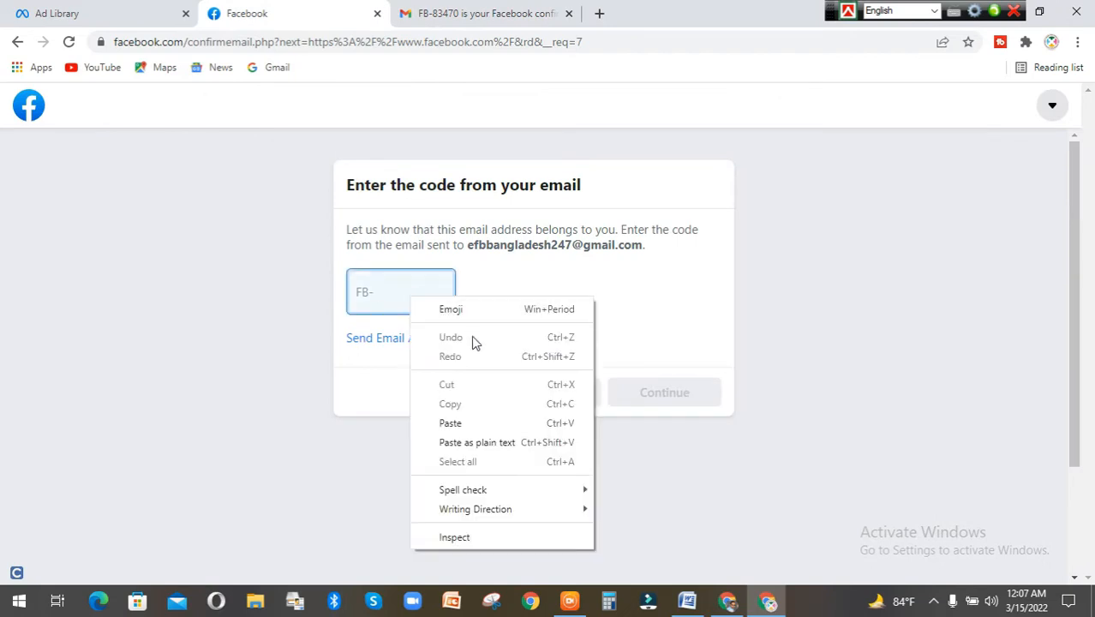
left_click(452, 423)
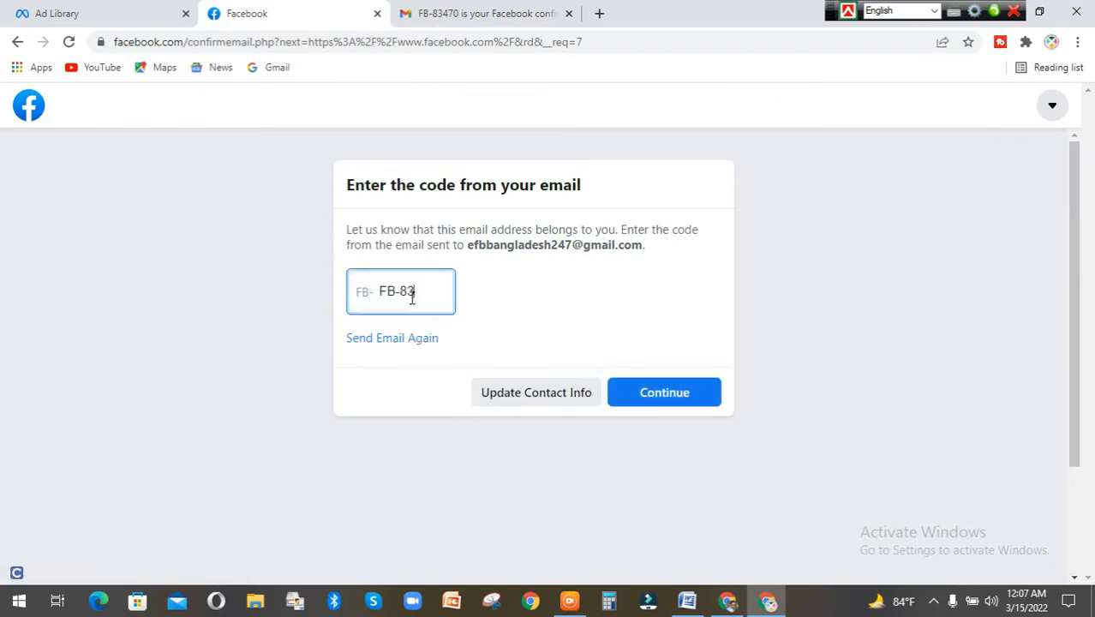
key("BackSpace")
key("BackSpace")
key("BackSpace")
key("BackSpace")
key("BackSpace")
left_click(491, 23)
left_click(651, 390)
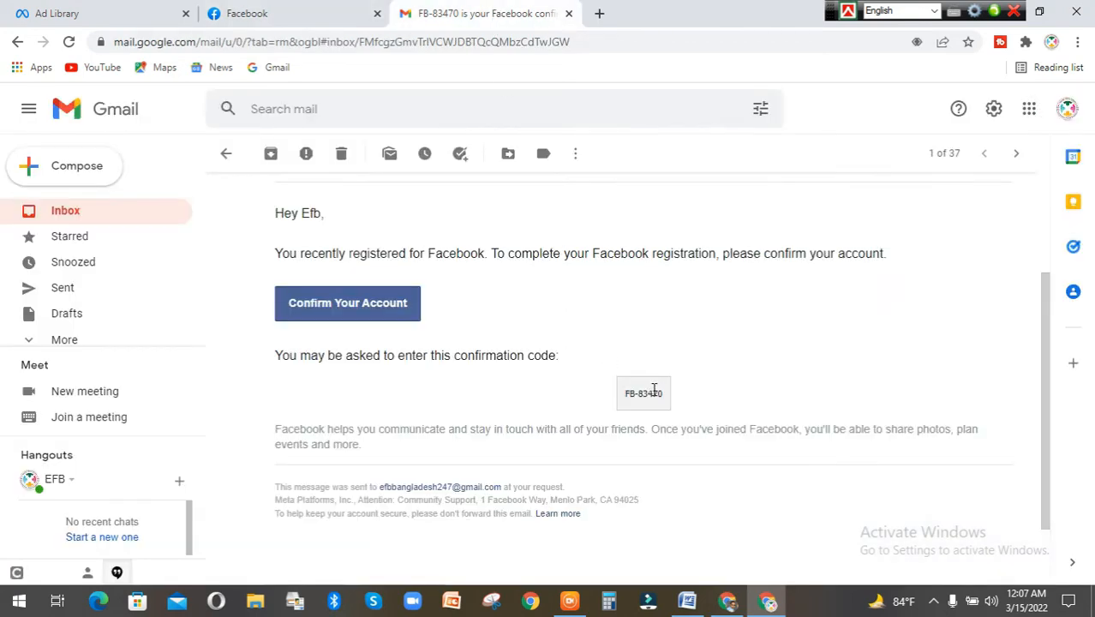
left_click_drag(664, 394, 638, 399)
right_click(651, 389)
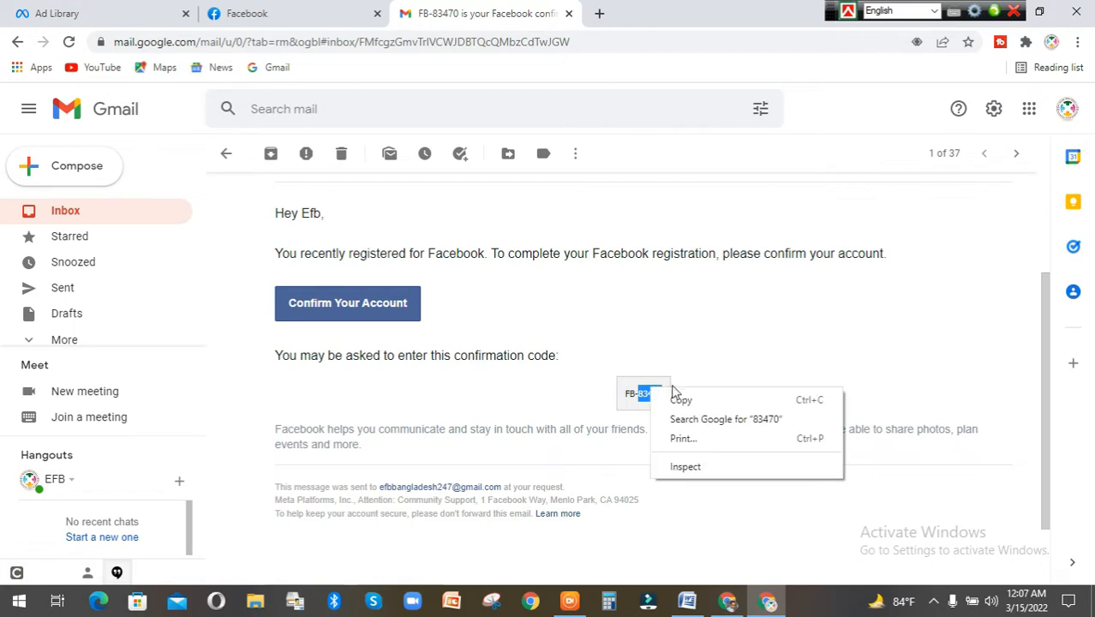
left_click(681, 400)
left_click(300, 17)
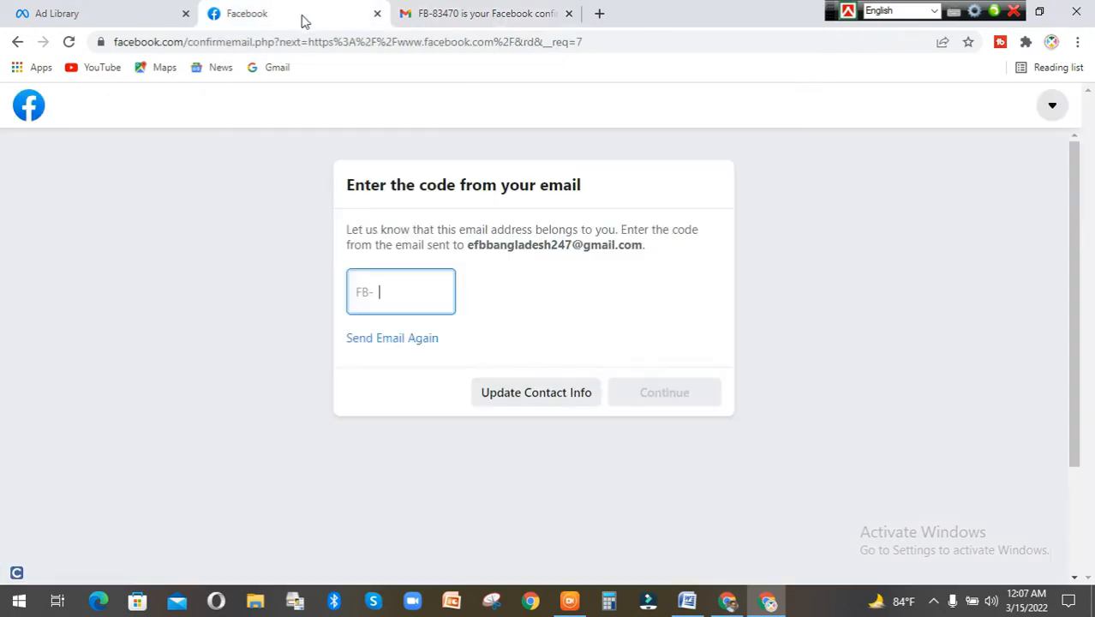
right_click(404, 291)
left_click(449, 412)
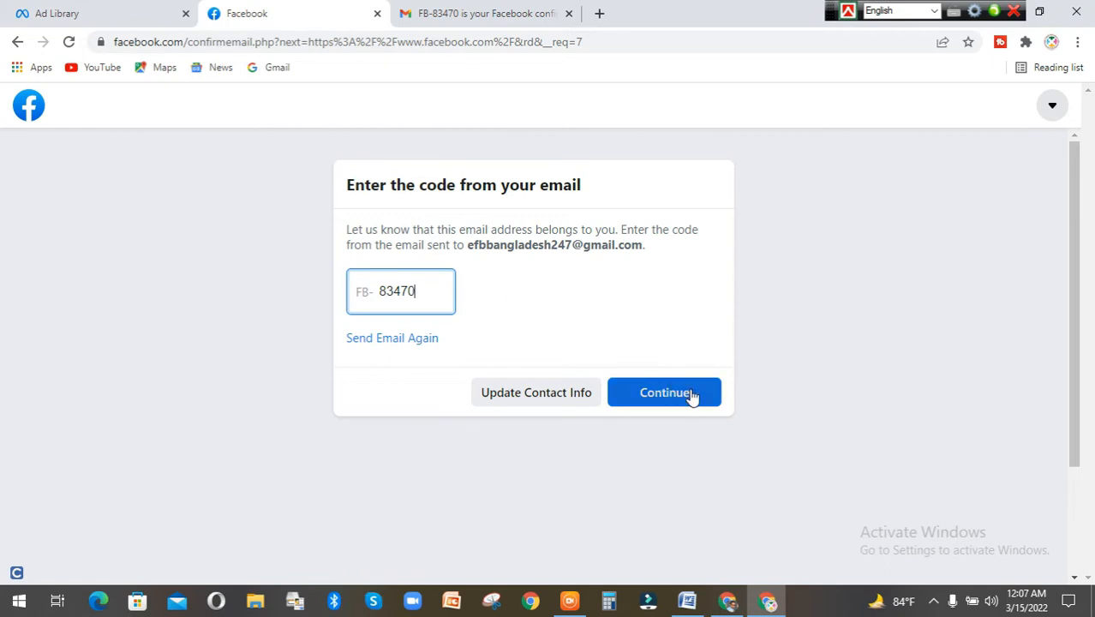
Return to the Gmail message and confirm the Facebook account through its confirmation link
left_click(524, 13)
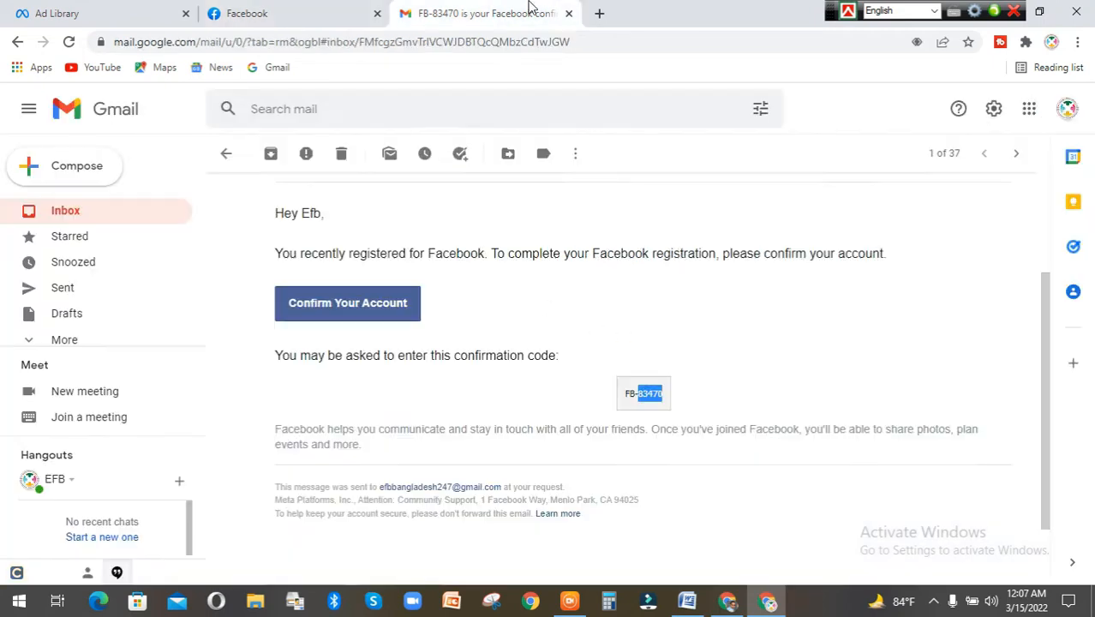
left_click(334, 310)
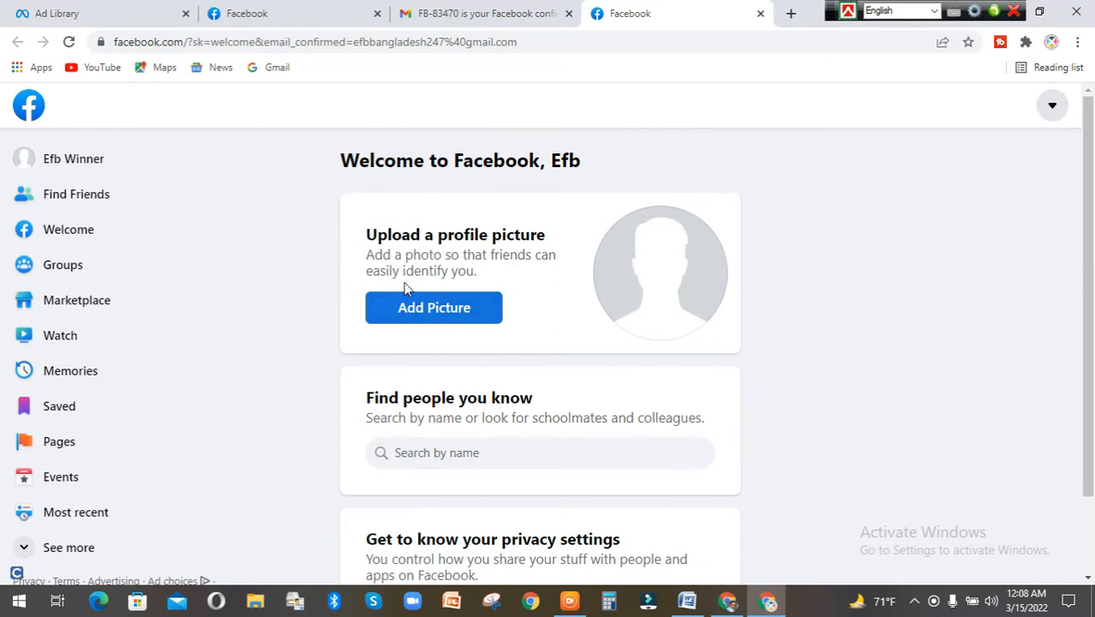
Upload image 1 from the youtube channel folder on the Desktop as the profile picture and save it
scroll(954, 447, "down", 1)
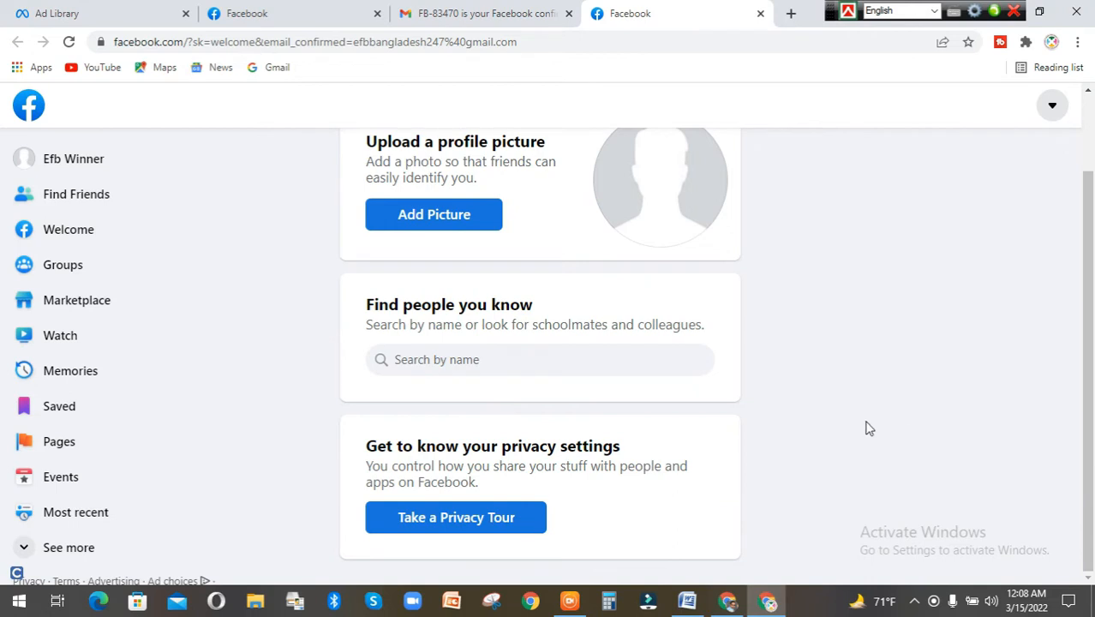
scroll(883, 425, "up", 1)
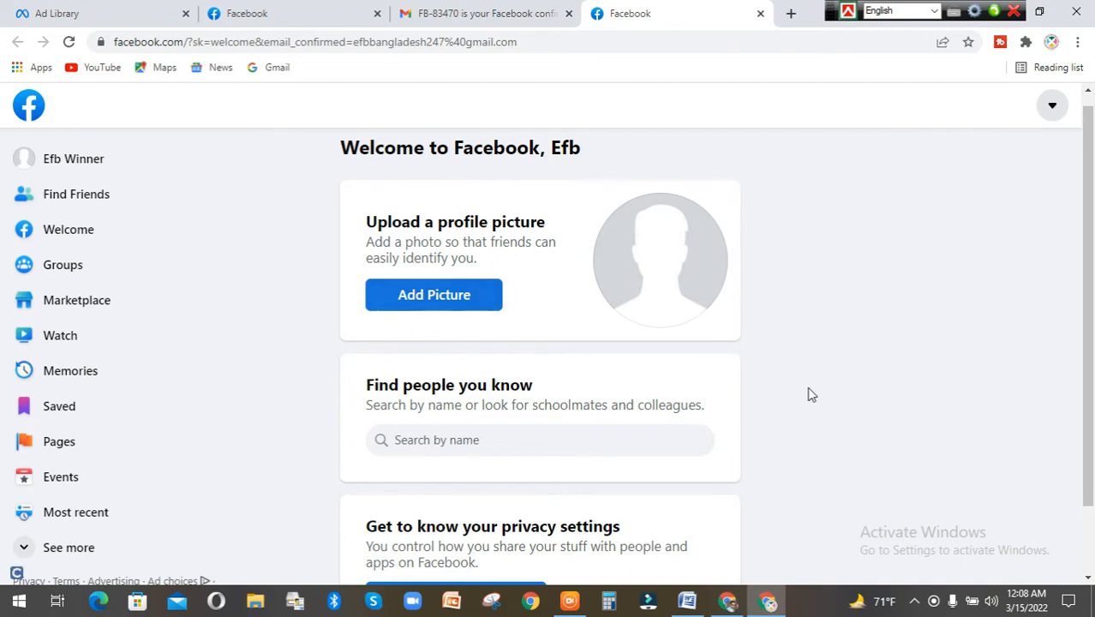
left_click(449, 308)
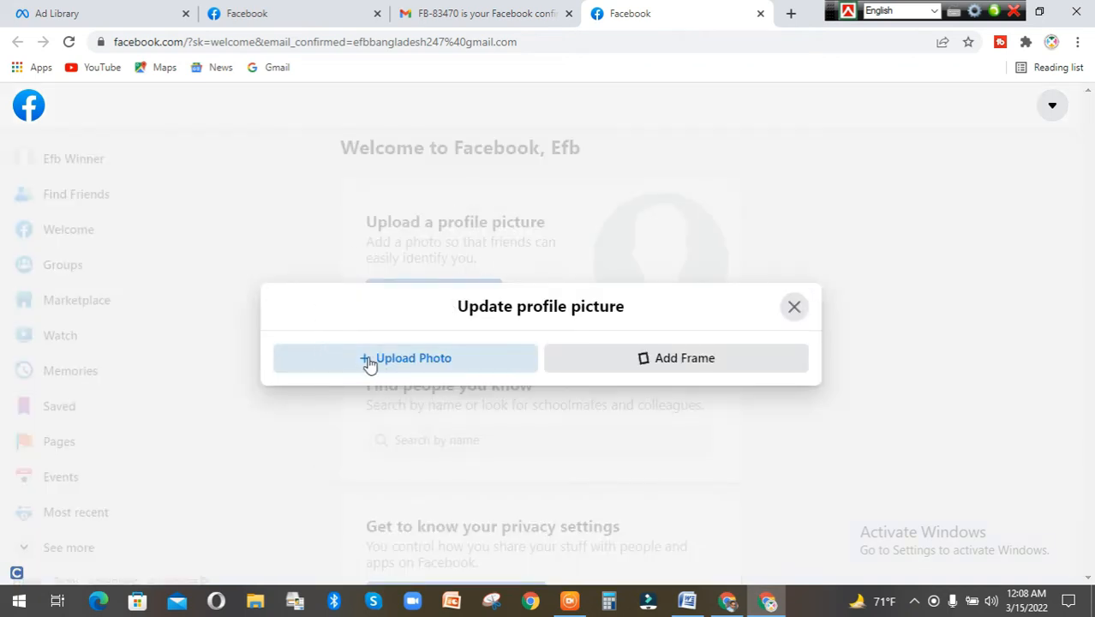
left_click(432, 370)
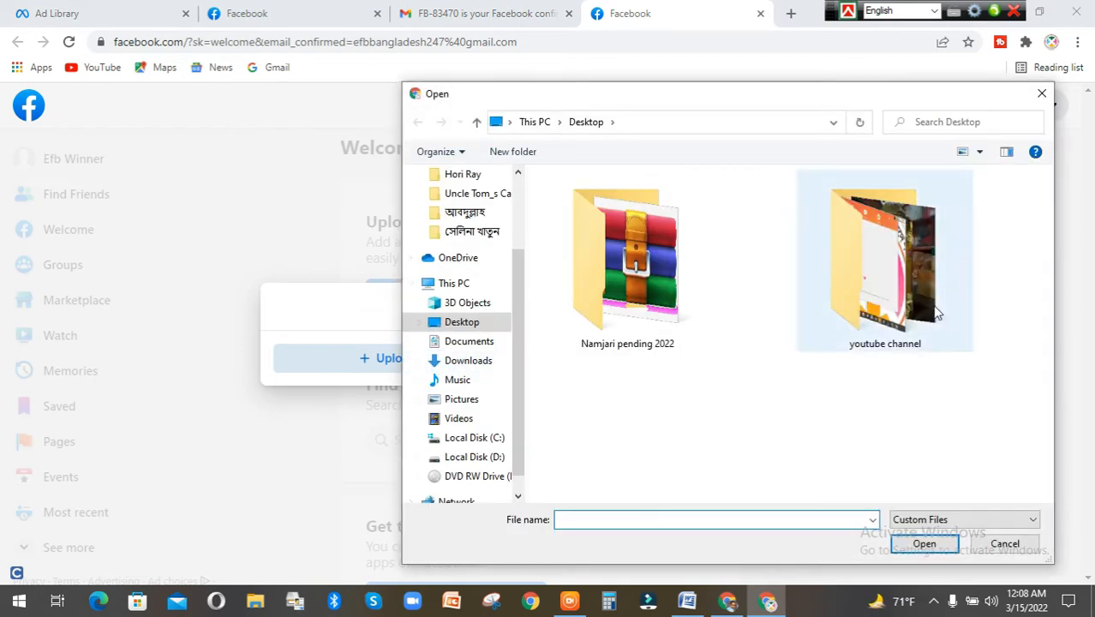
double_click(907, 265)
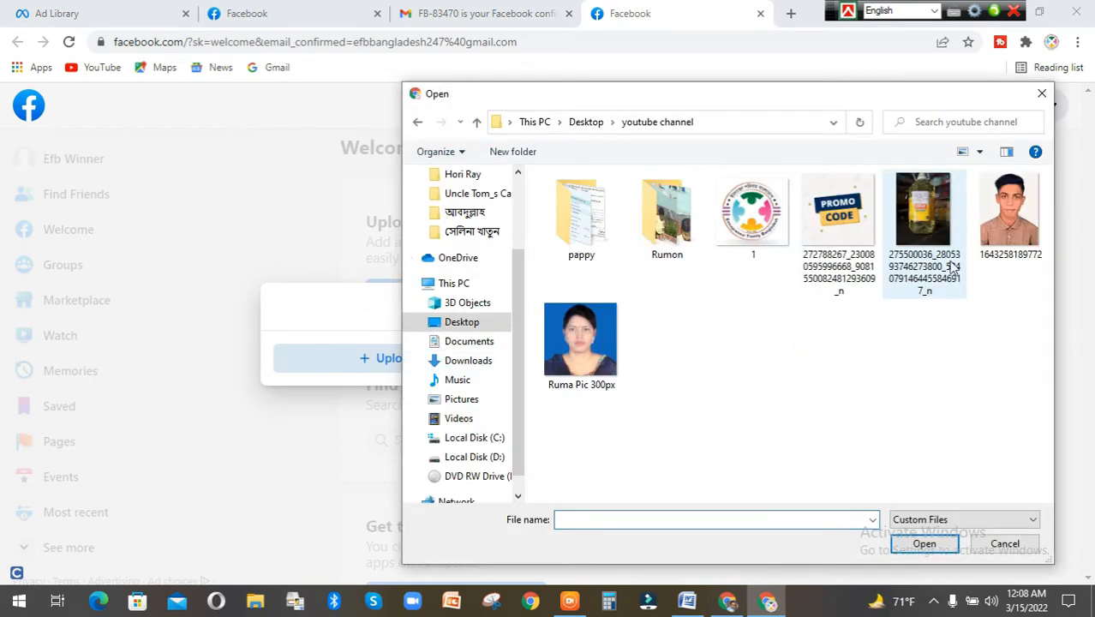
double_click(760, 227)
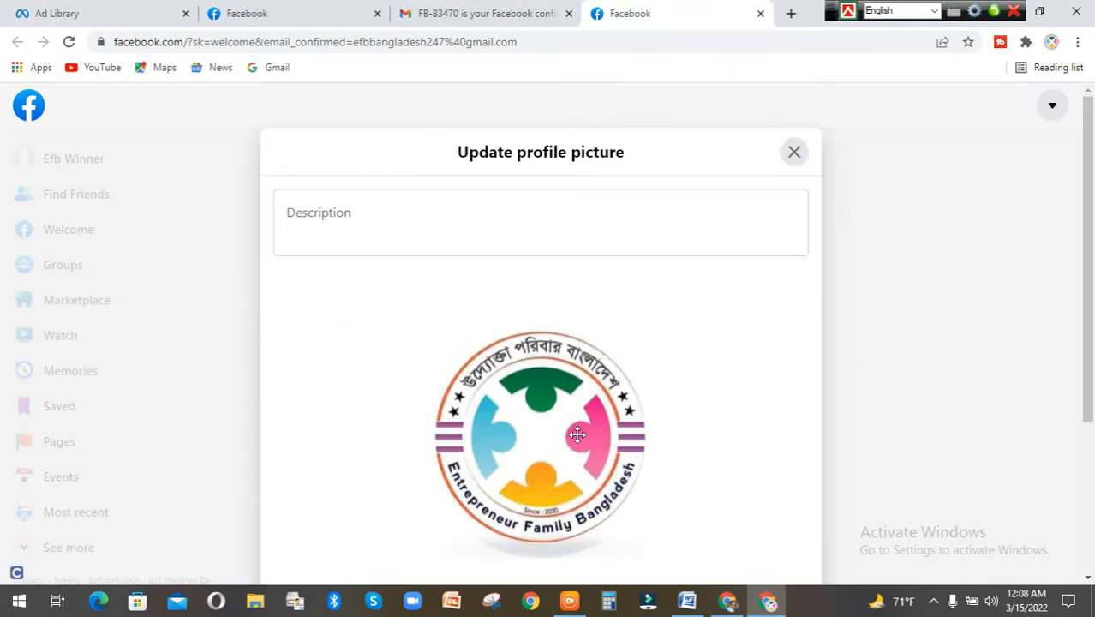
scroll(754, 293, "down", 3)
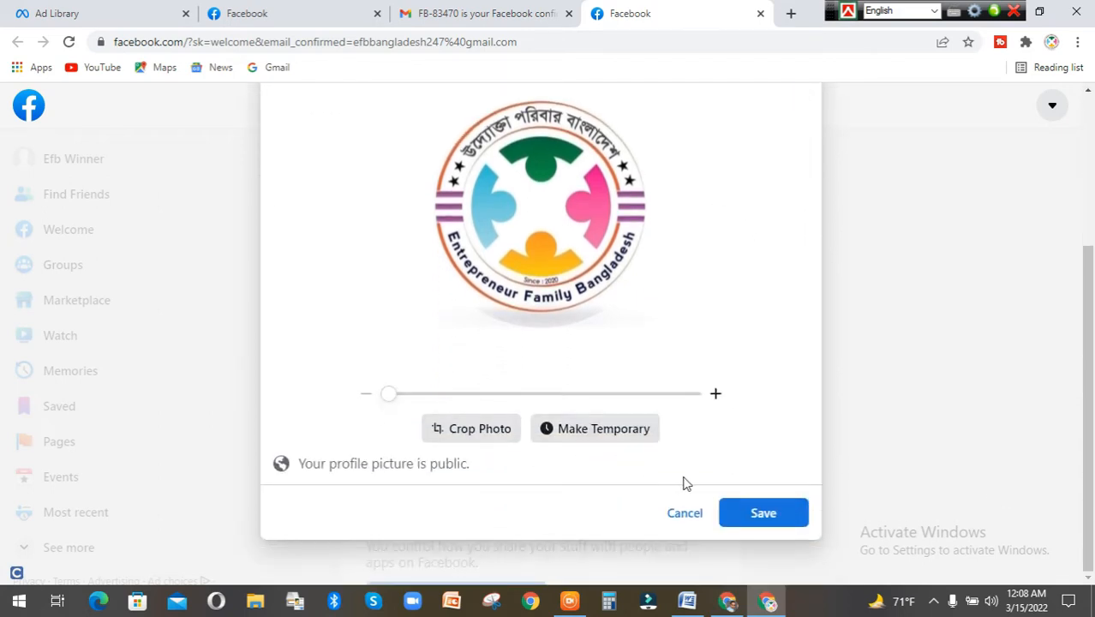
left_click(780, 519)
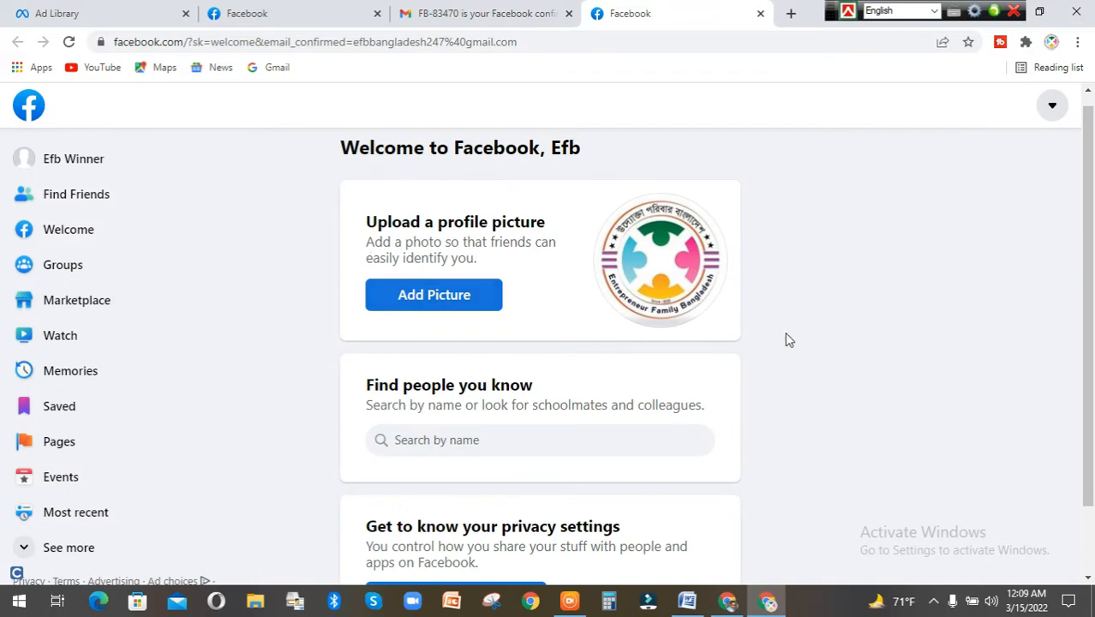
scroll(787, 339, "down", 1)
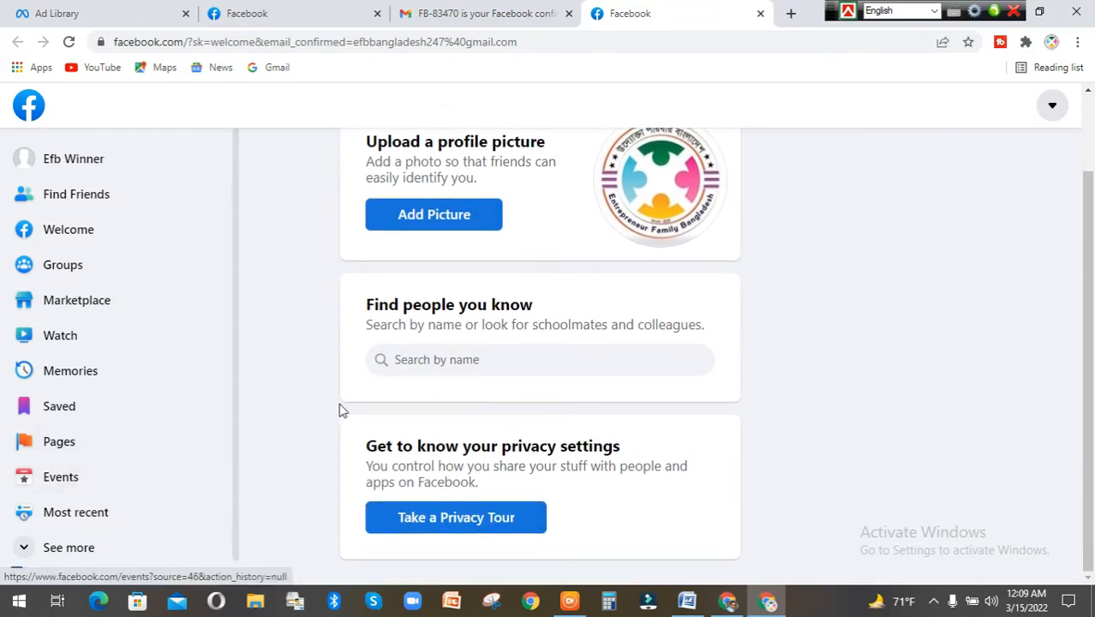
scroll(509, 269, "up", 1)
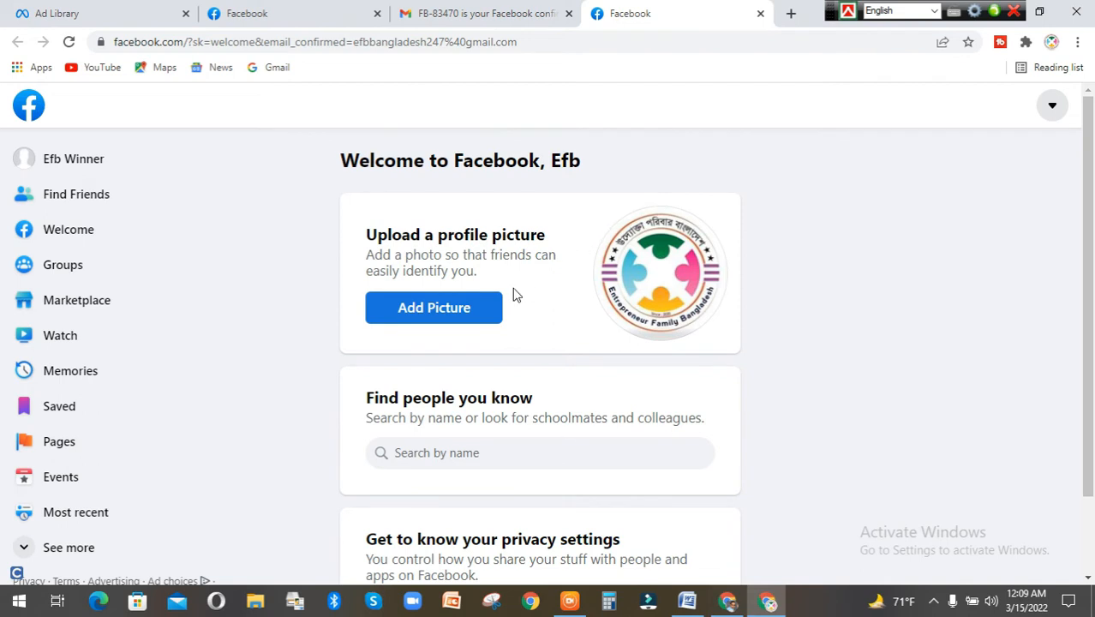
left_click(496, 452)
type("K")
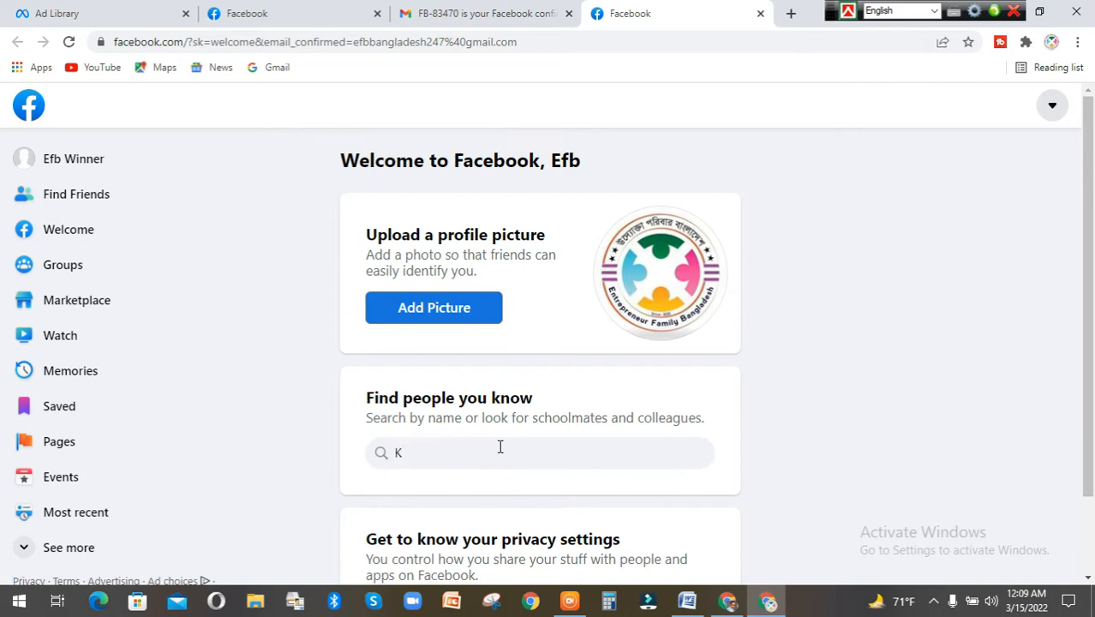
key("BackSpace")
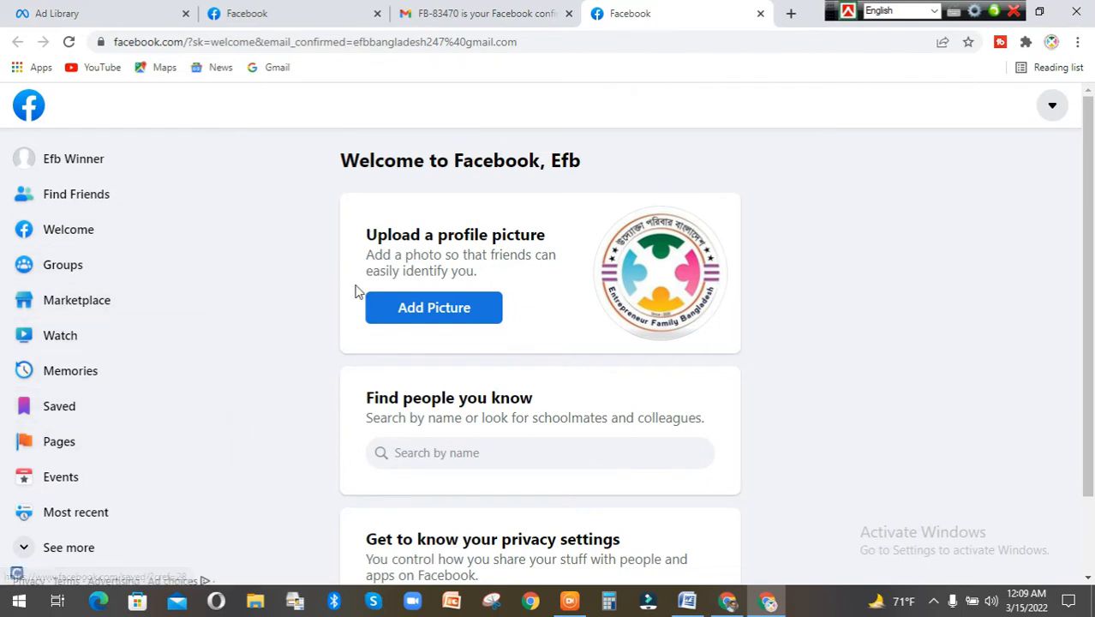
Go to Meta Business Suite from the Pages section and start creating a Facebook Page
scroll(337, 251, "down", 1)
scroll(340, 251, "down", 1)
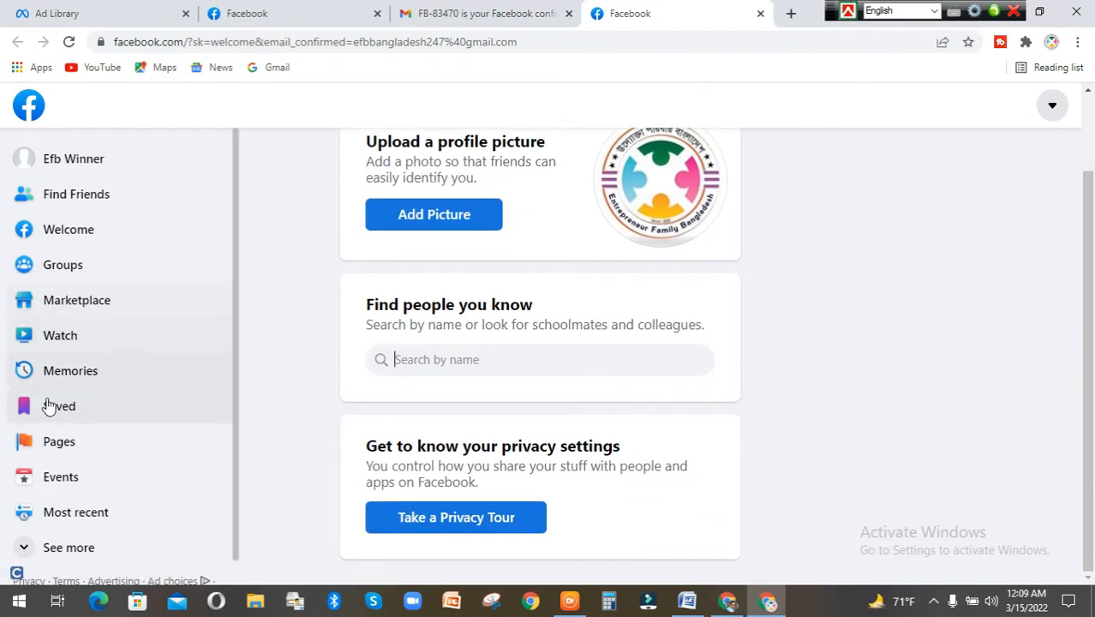
left_click(77, 449)
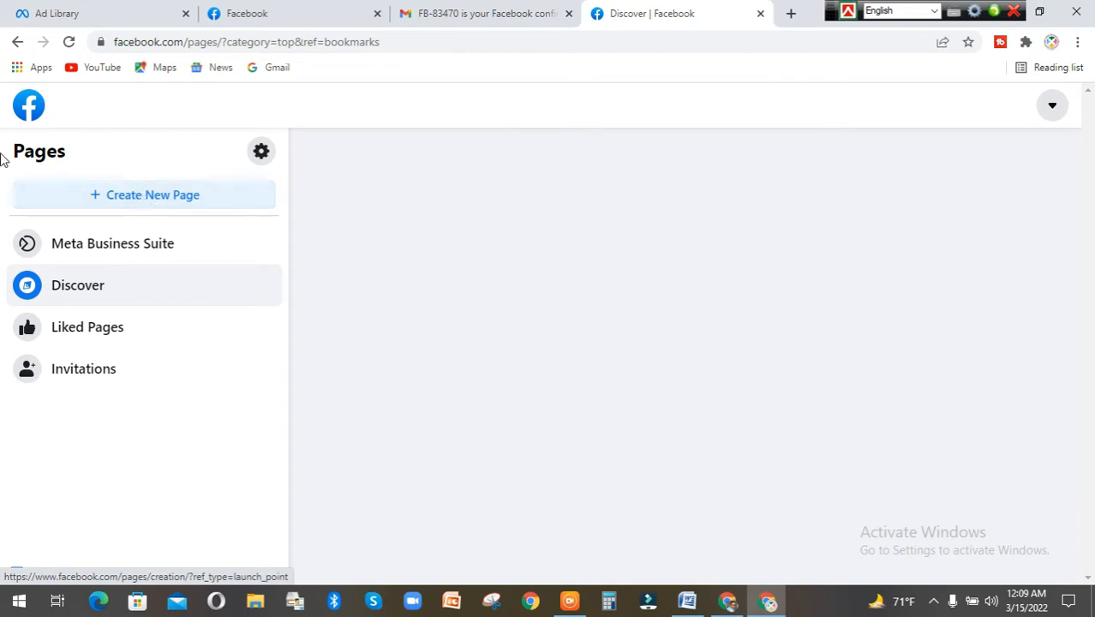
left_click(143, 255)
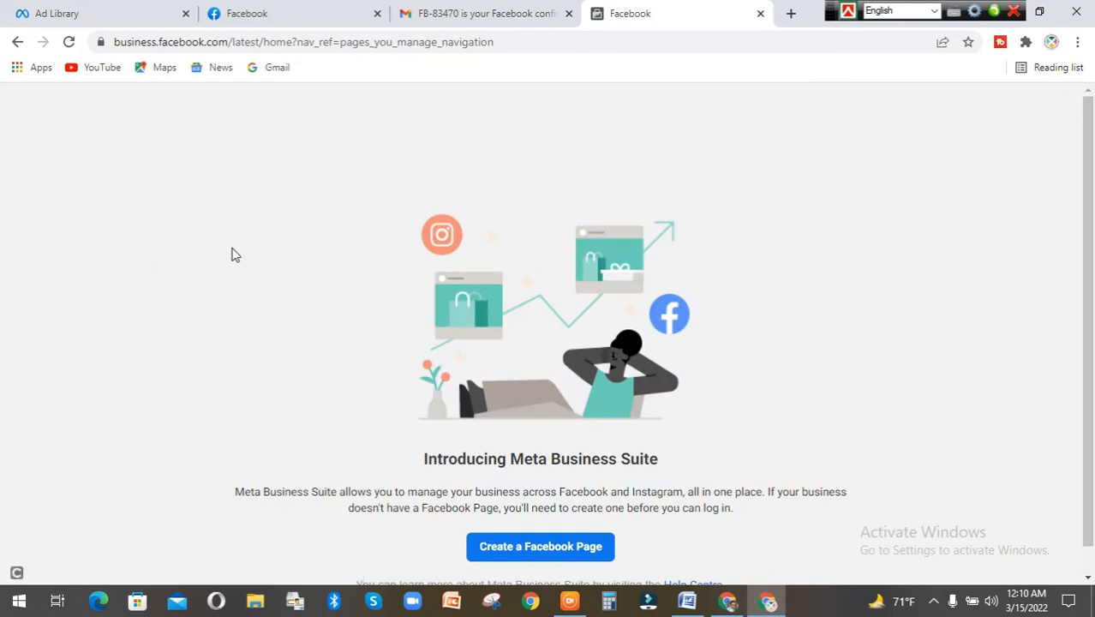
scroll(918, 314, "down", 1)
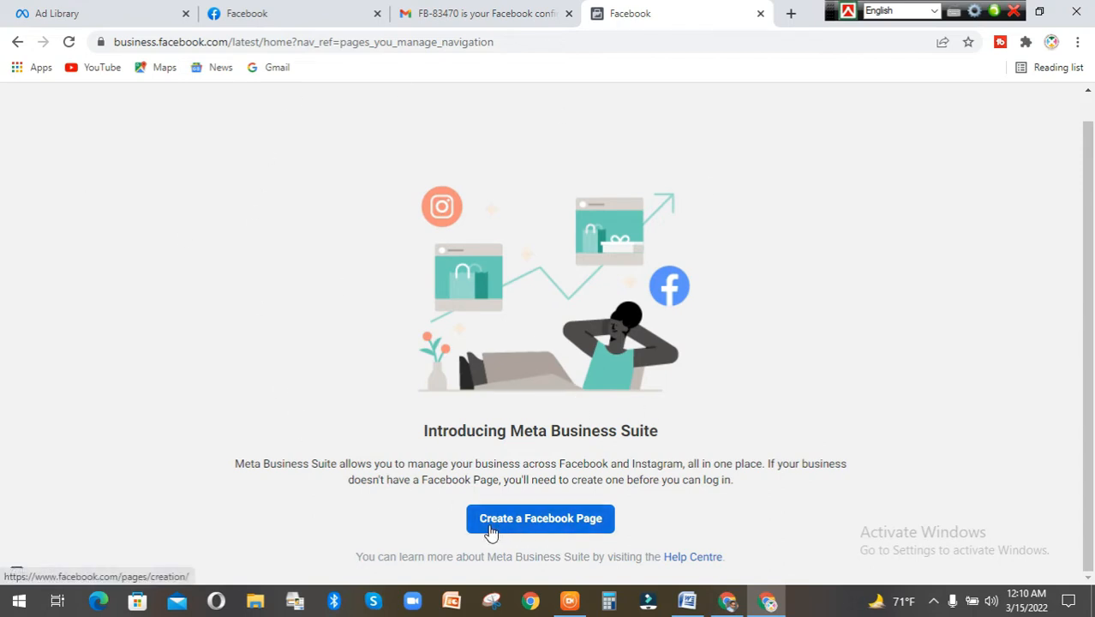
left_click(561, 526)
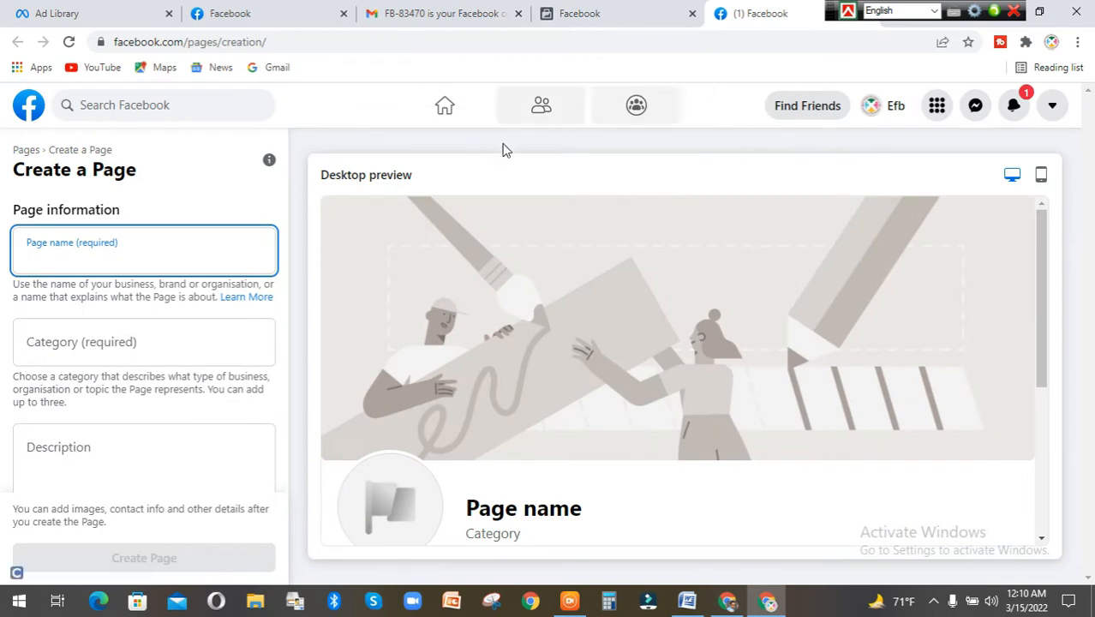
Enter EFB Bangladesh as the name of the new Page
scroll(591, 269, "down", 3)
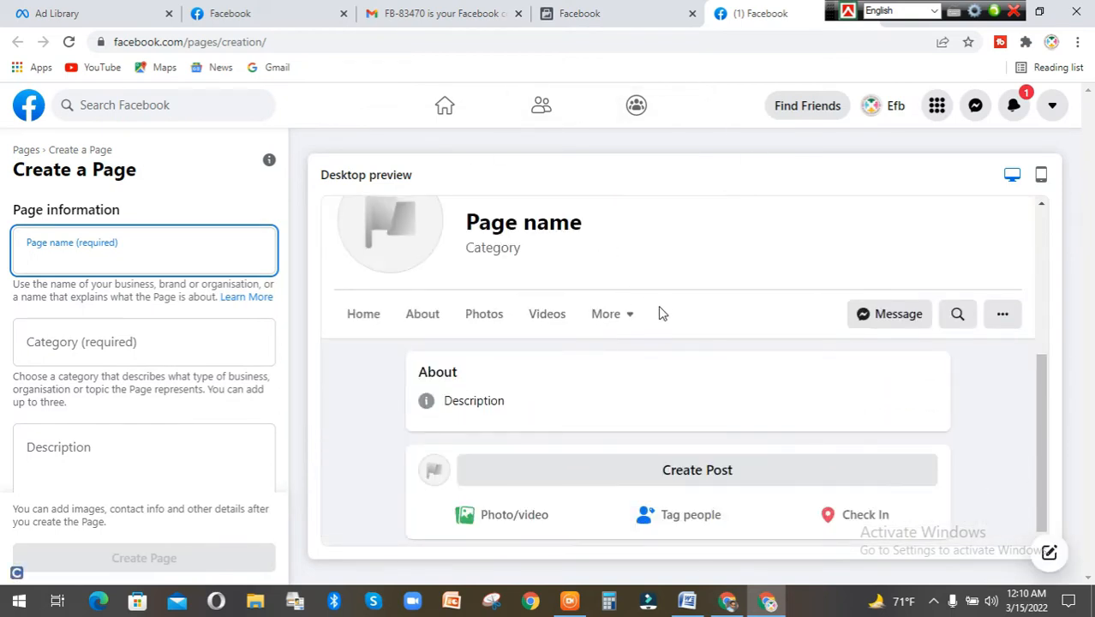
scroll(659, 309, "up", 3)
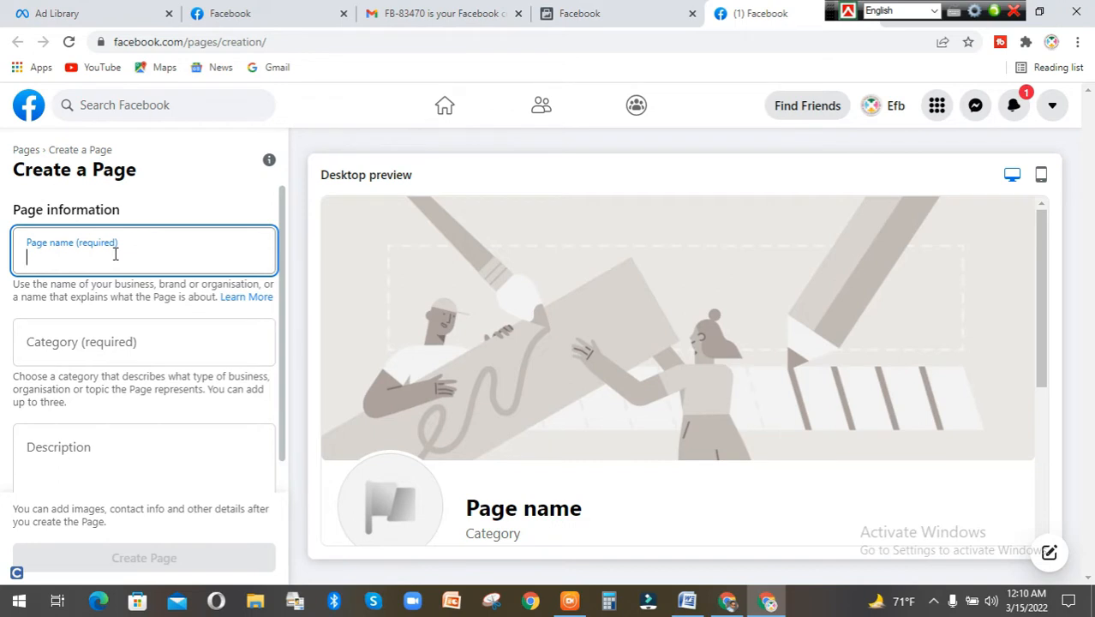
type("EFB")
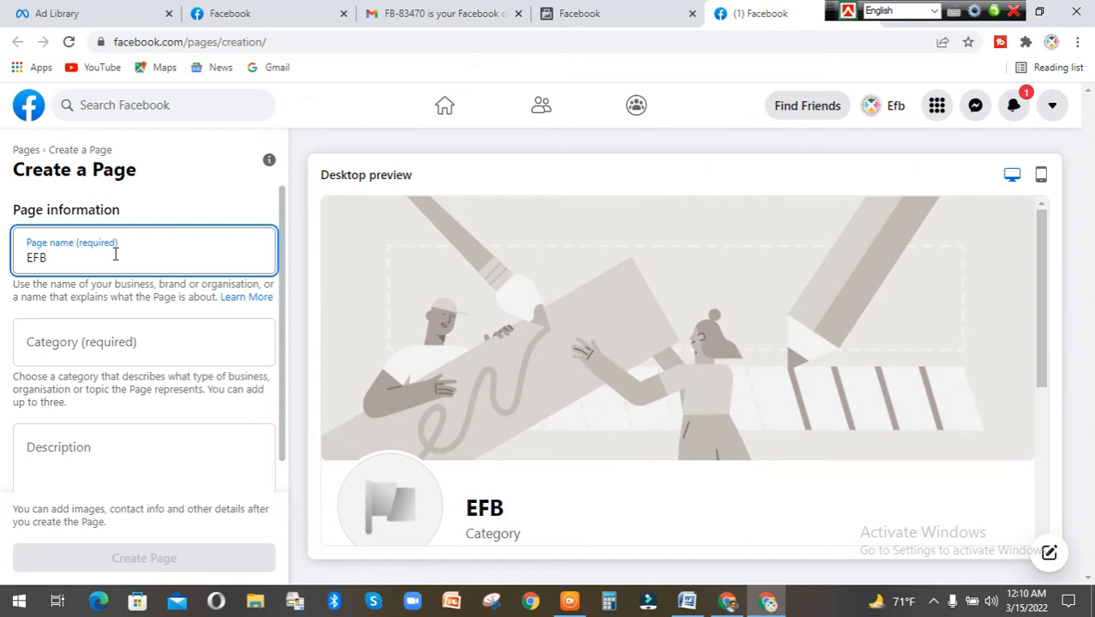
type(" Bang")
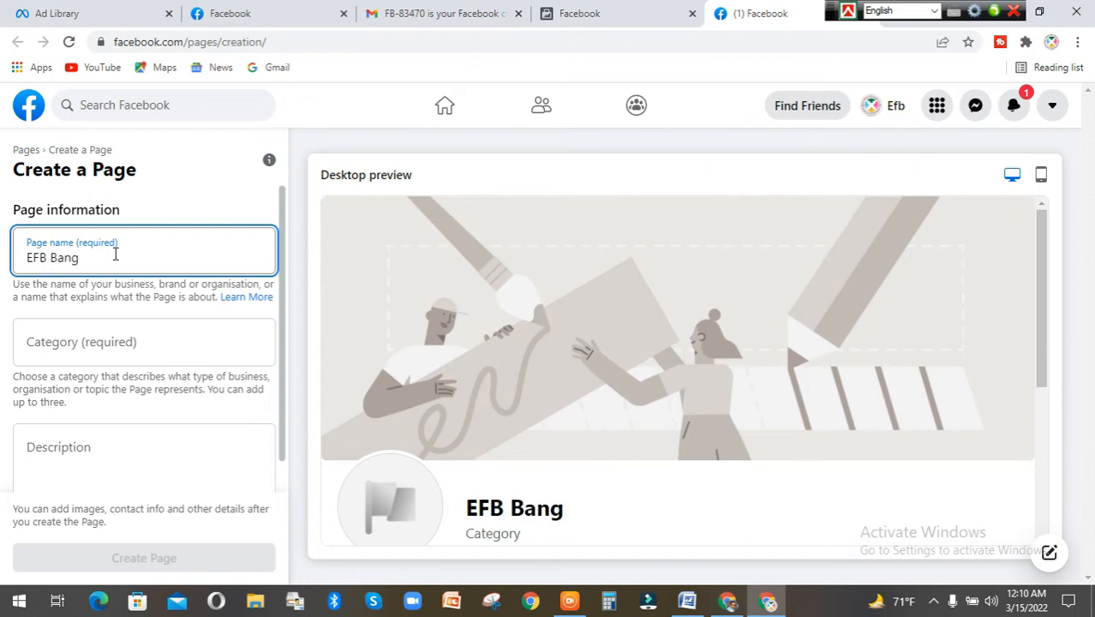
type("ladesh")
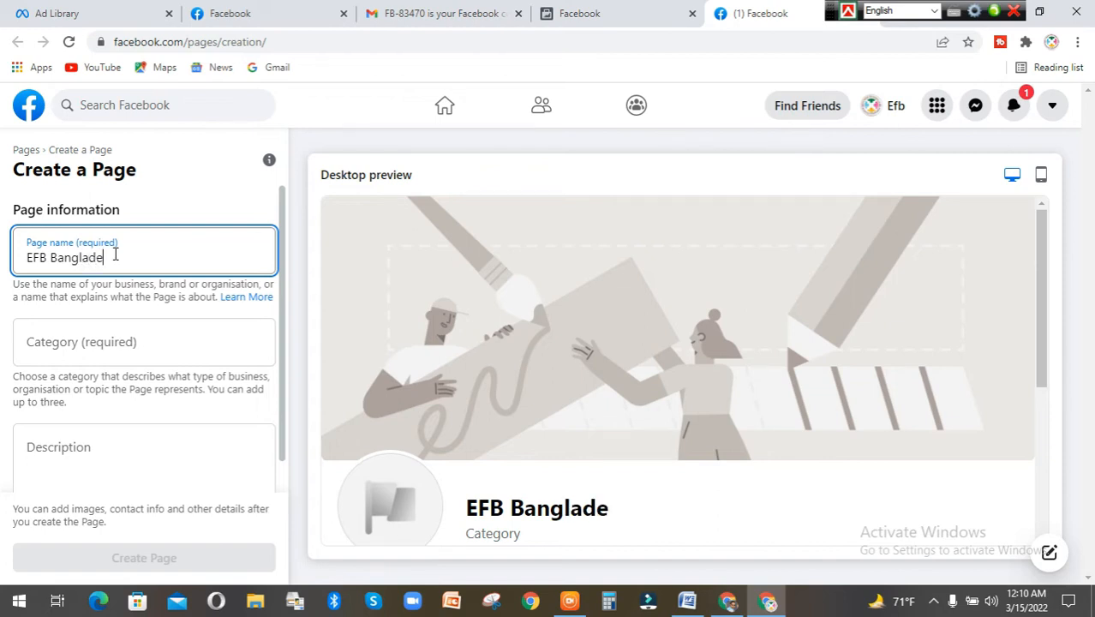
Search the Page categories for Online and choose Shopping & retail as the category
left_click(144, 345)
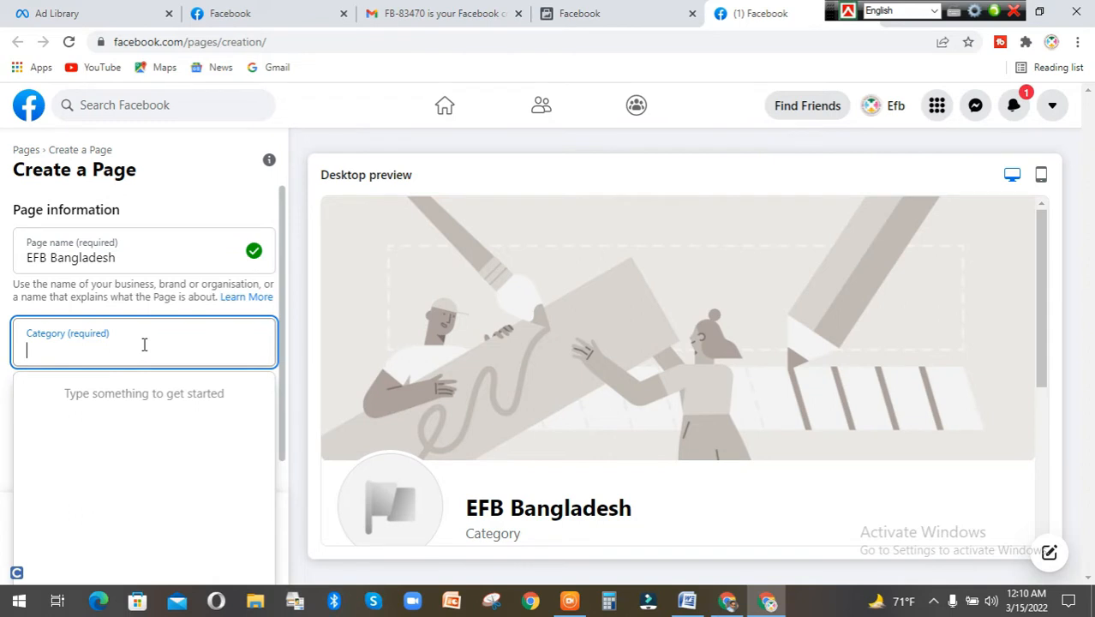
type("On")
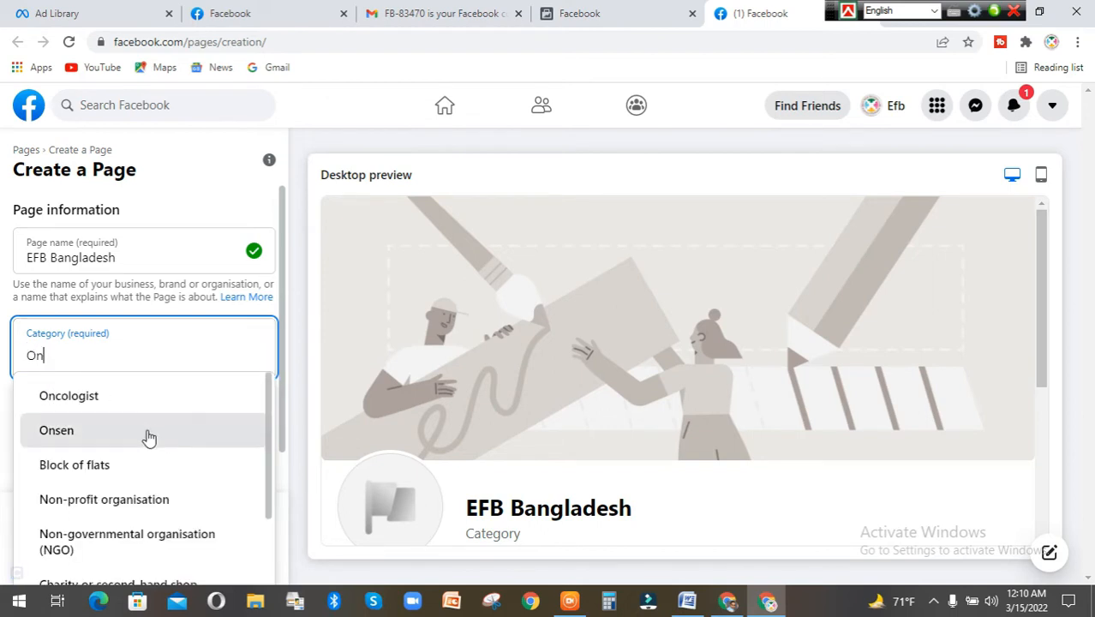
scroll(147, 436, "down", 4)
scroll(215, 403, "up", 1)
scroll(174, 409, "up", 2)
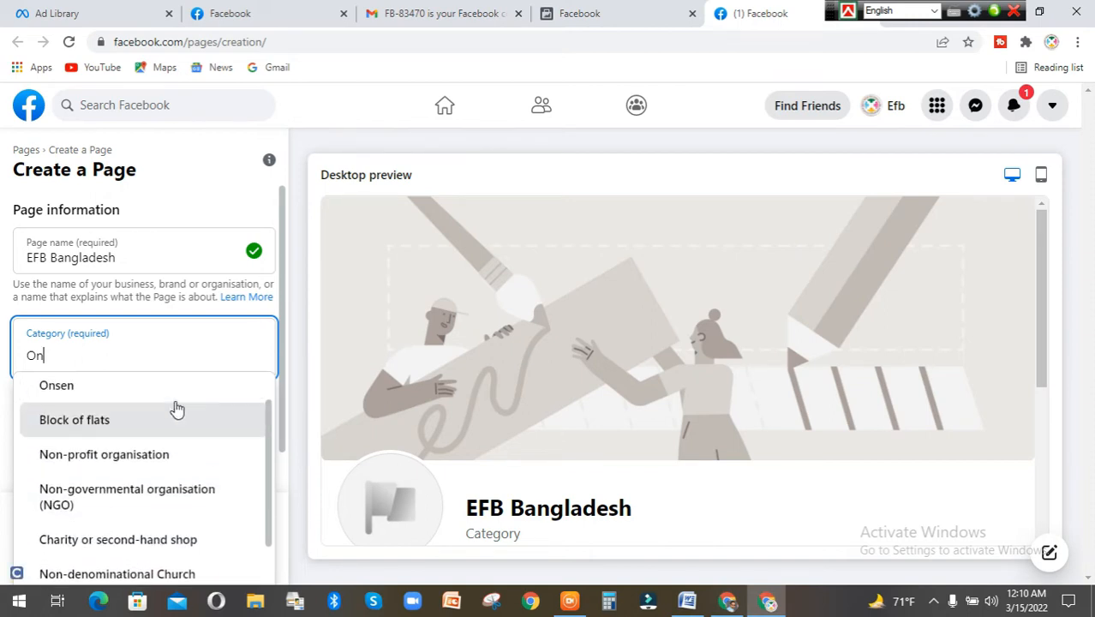
scroll(179, 430, "down", 1)
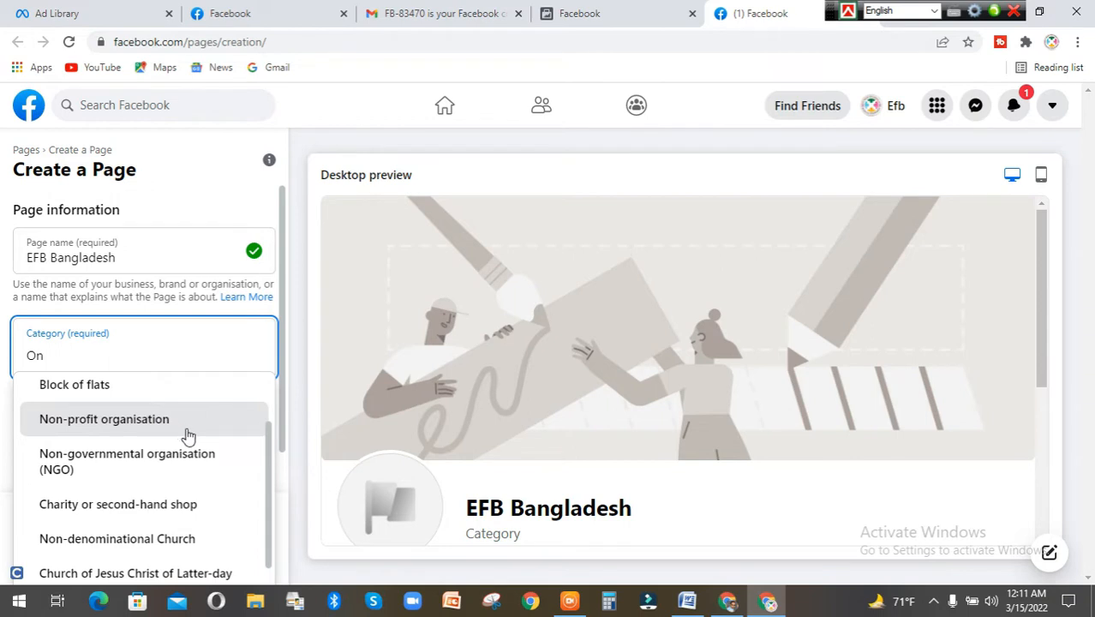
scroll(183, 433, "down", 1)
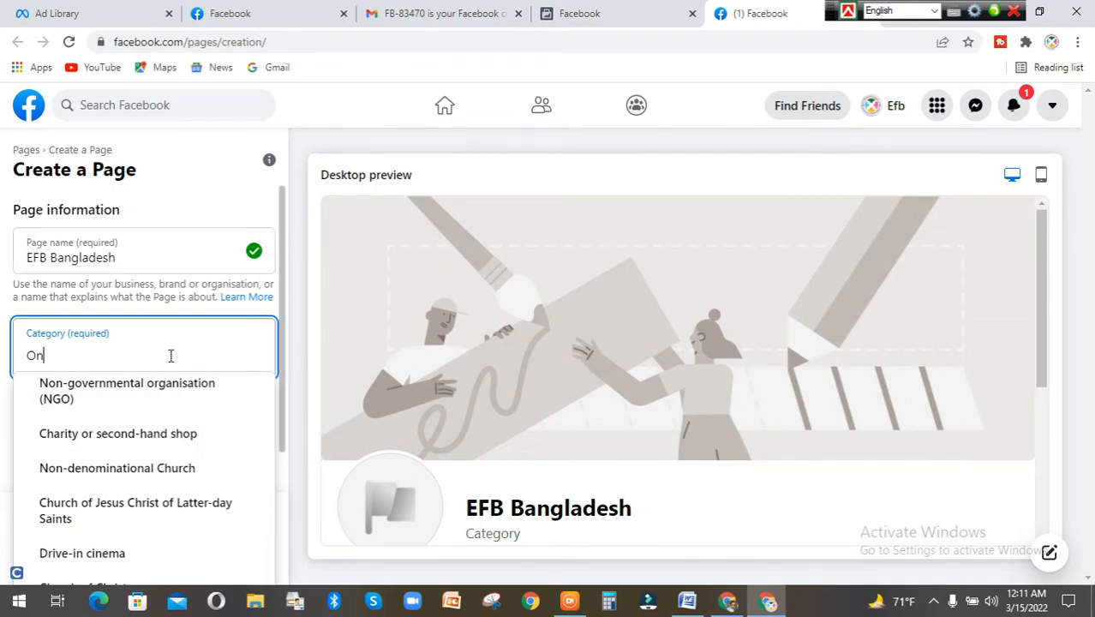
type("li")
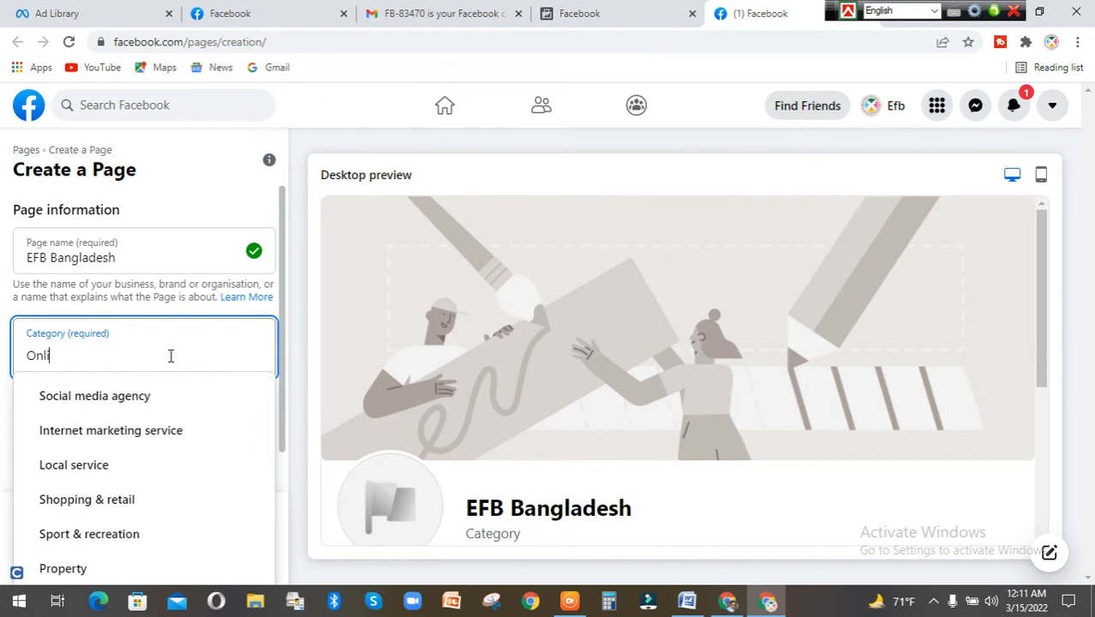
type("ne")
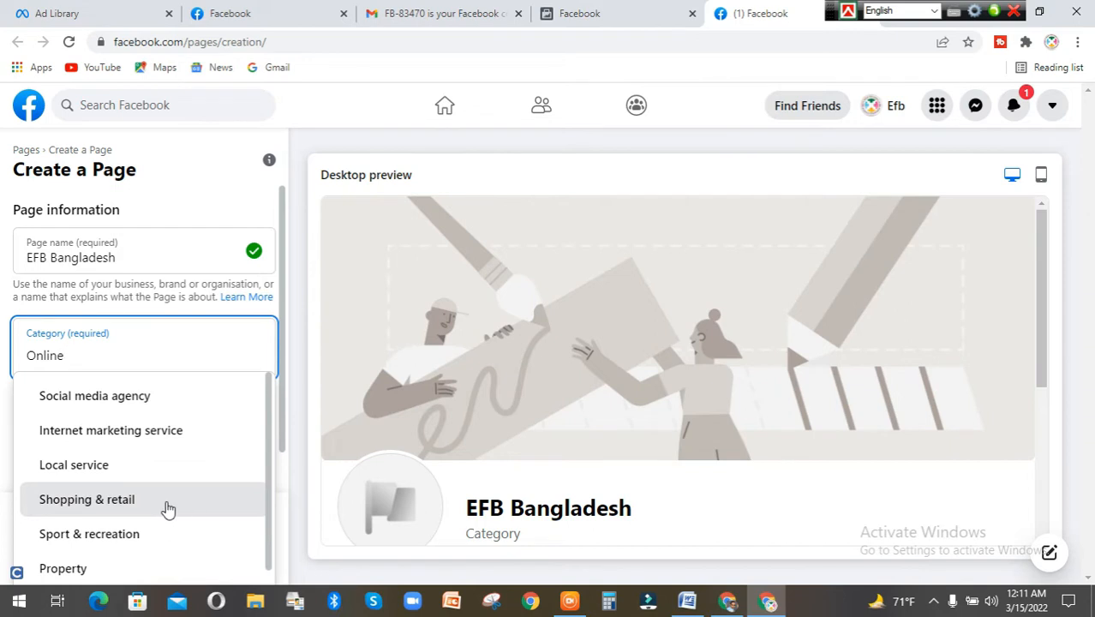
scroll(153, 509, "down", 1)
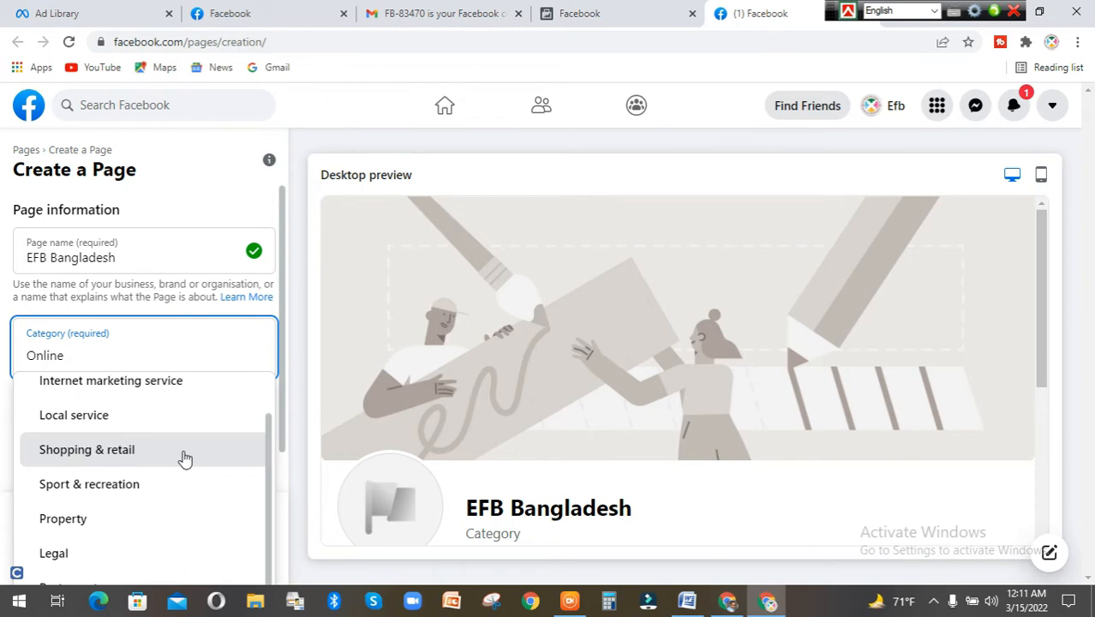
left_click(130, 452)
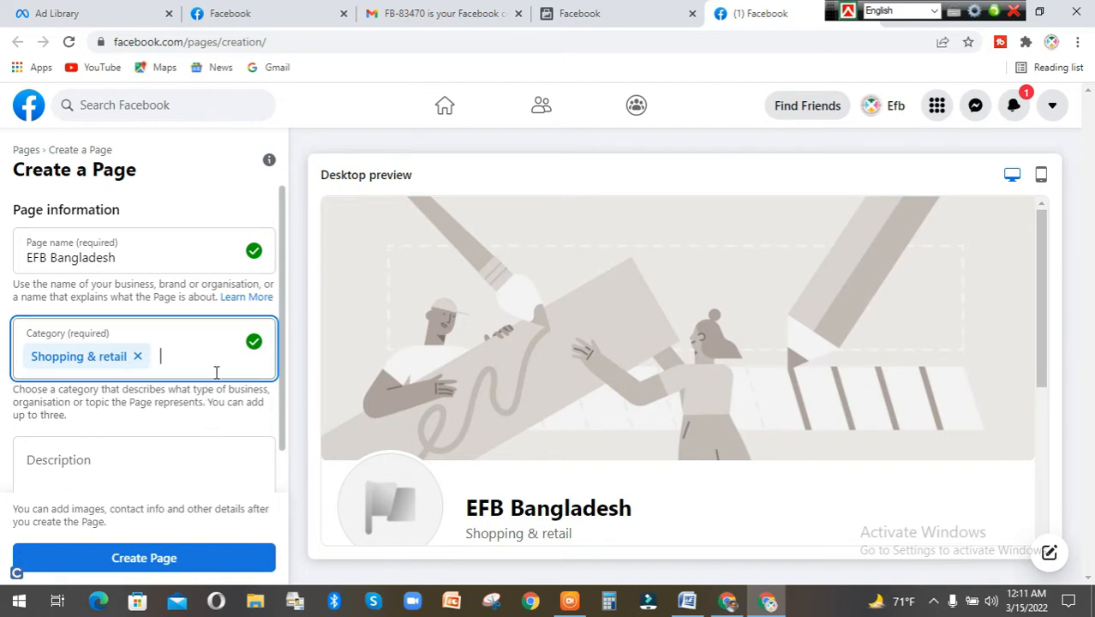
Begin the Page description with EFB Bangladesh and switch the keyboard to Bijoy Unicode for Bengali text
left_click_drag(283, 428, 283, 490)
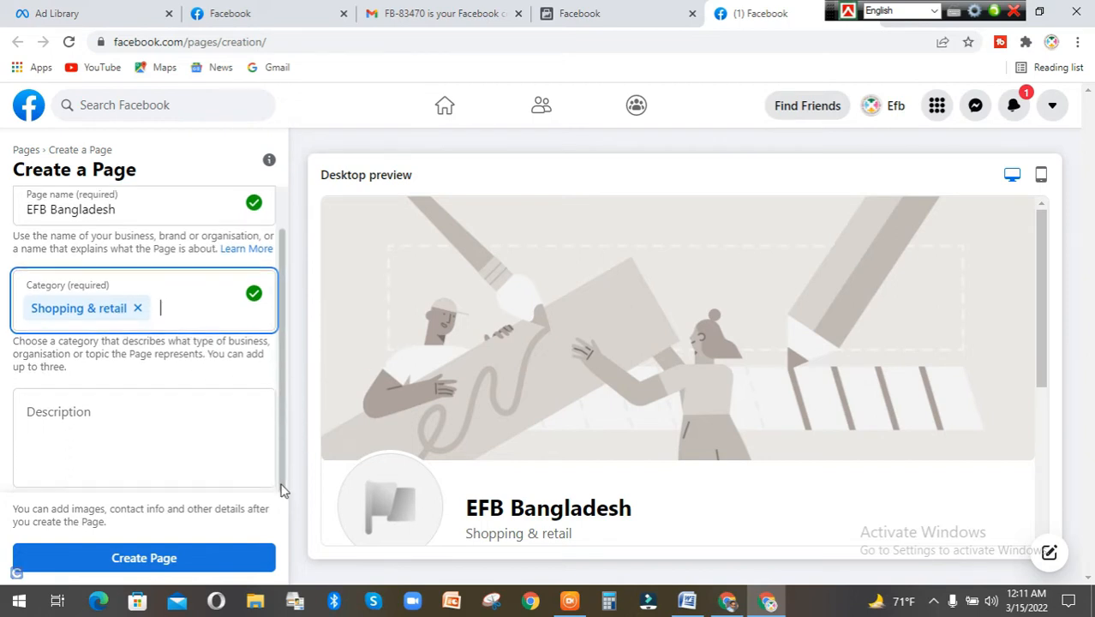
left_click(188, 433)
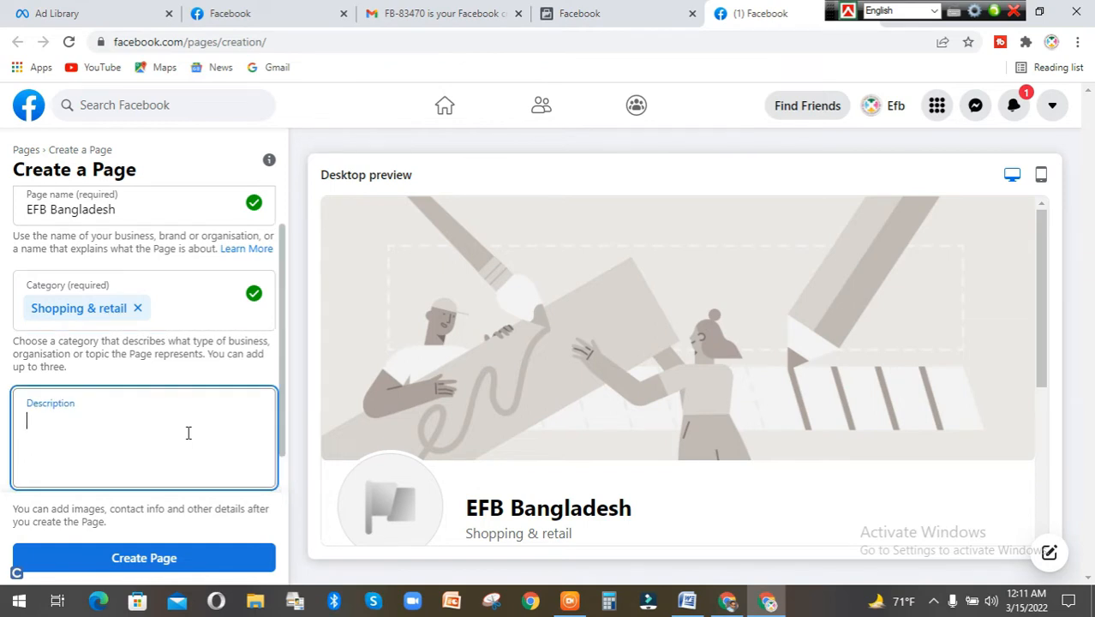
key("ctrl+alt+b")
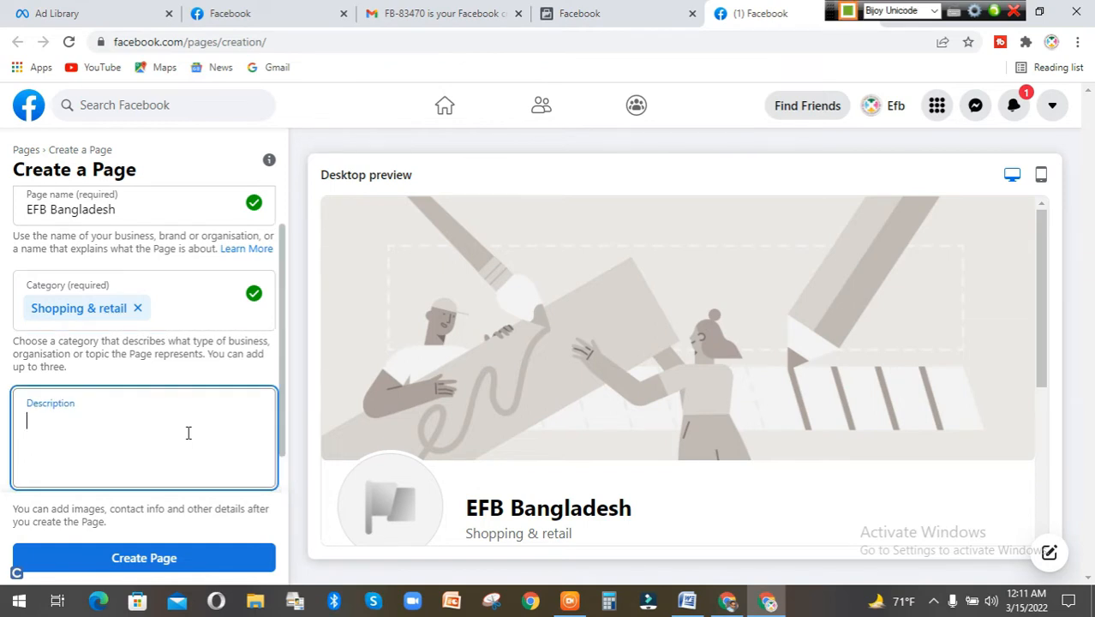
type("িব")
key("BackSpace")
key("BackSpace")
key("ctrl+alt+b")
type("EFB")
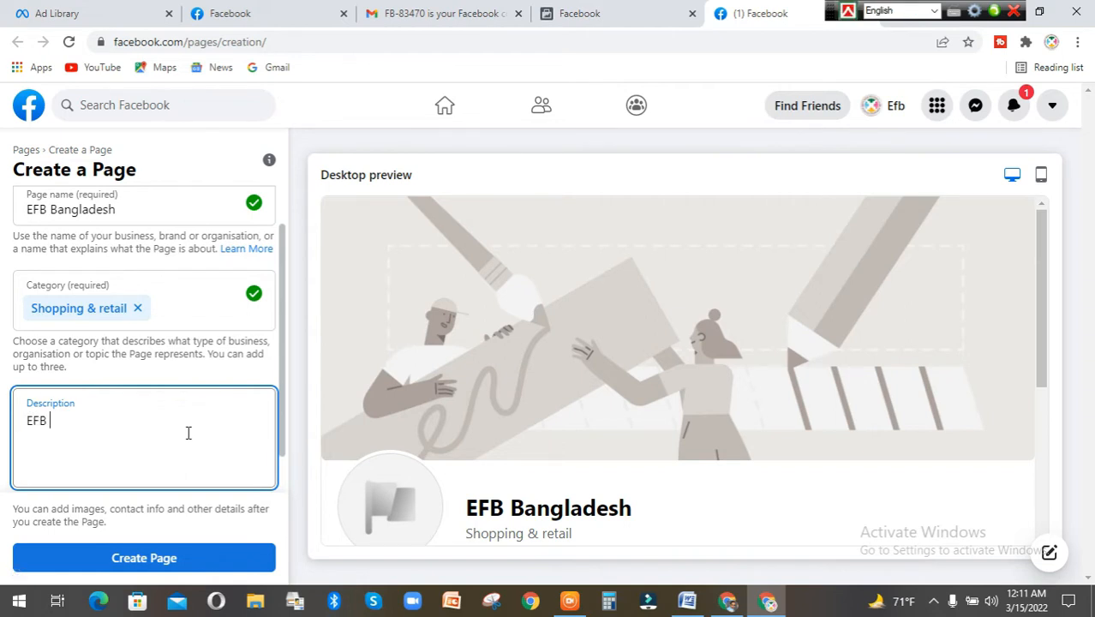
type(" Bangladesh")
key("ctrl+alt+b")
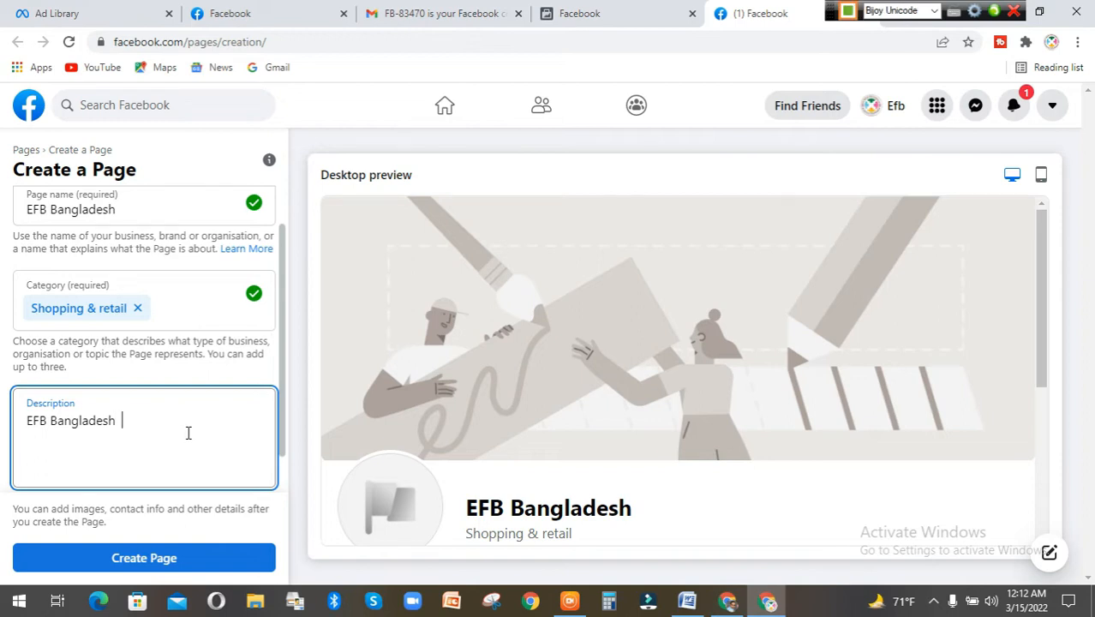
Continue the description in Bengali with এটা একটা ব্যবসায়ী গ্রুপ।
type("এত")
type("া")
type(" এক")
type("টা")
type(" ব্য")
type("বসায়")
type("ী গ্র")
type("ুপ")
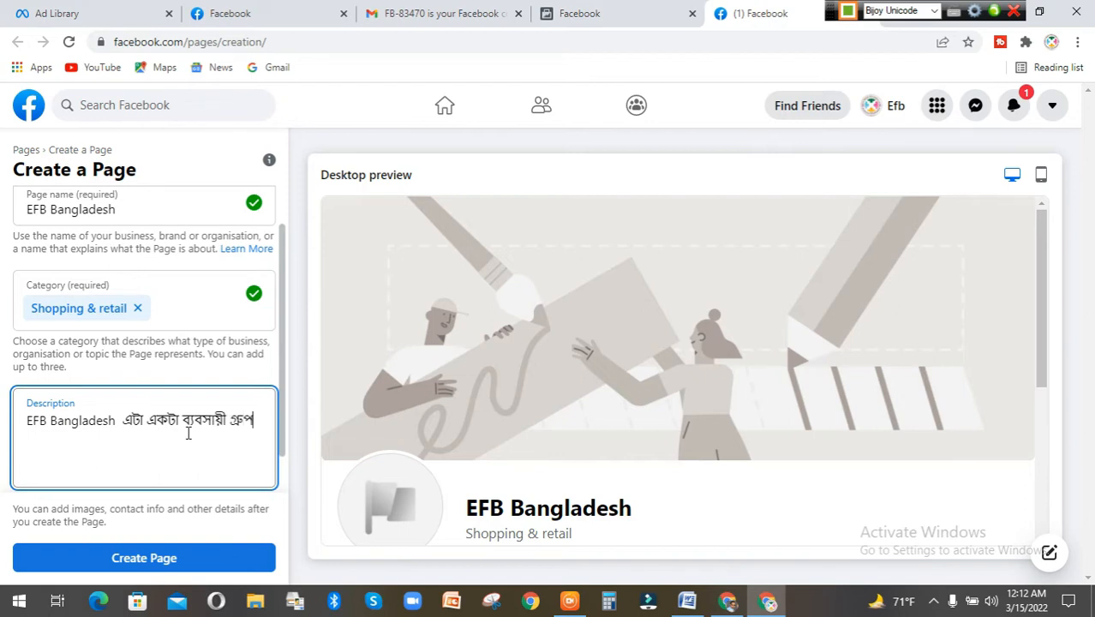
type("।")
Add the second Bengali sentence আমাদের স্বপ্ন প্রতিটি পরিবারে একজন করে উদ্যোক্তা গড়ে তোলা। to the description
key("Return")
type("এখানে")
key("BackSpace")
key("BackSpace")
key("BackSpace")
key("BackSpace")
key("BackSpace")
key("BackSpace")
key("Return")
type("আমাদের স্ব")
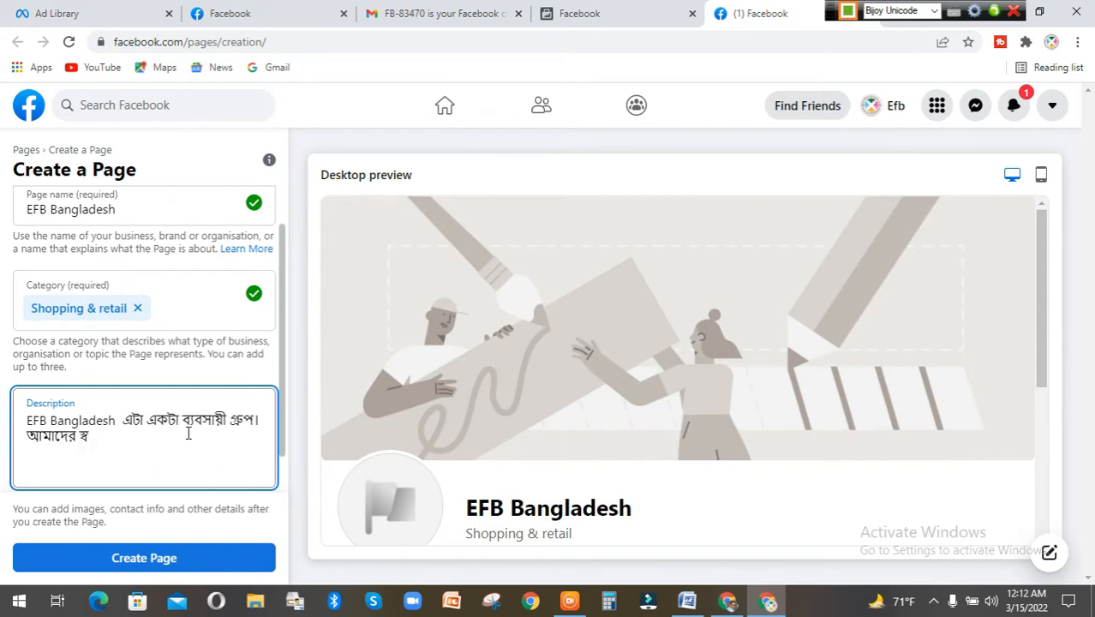
type("প্ন প্রতিটি পরি")
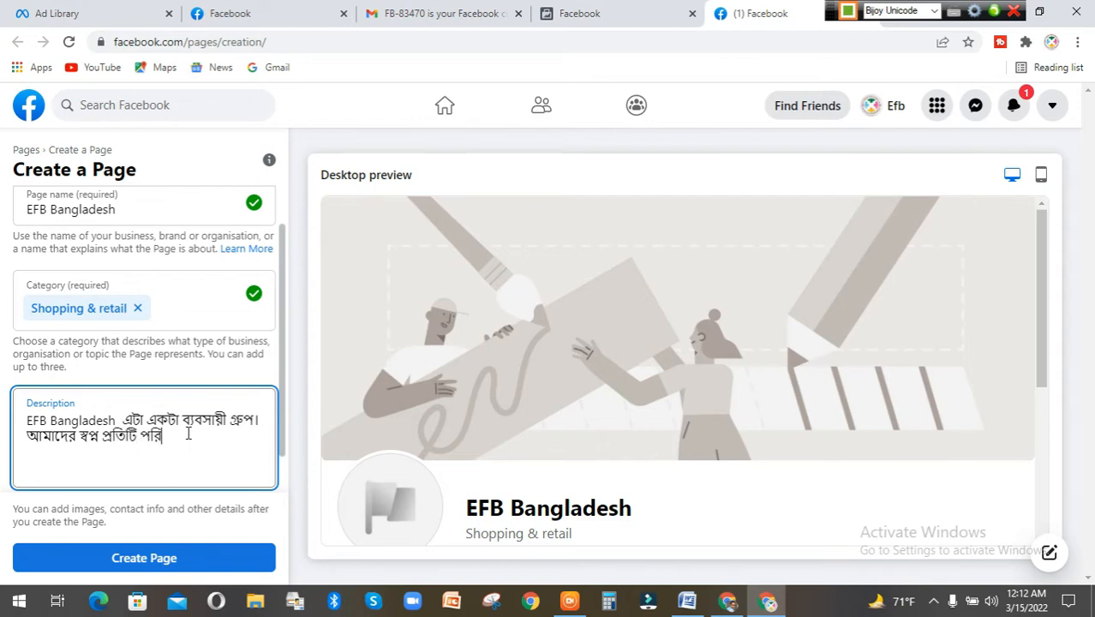
type("বারে একজন করে উদ্যোক্তা")
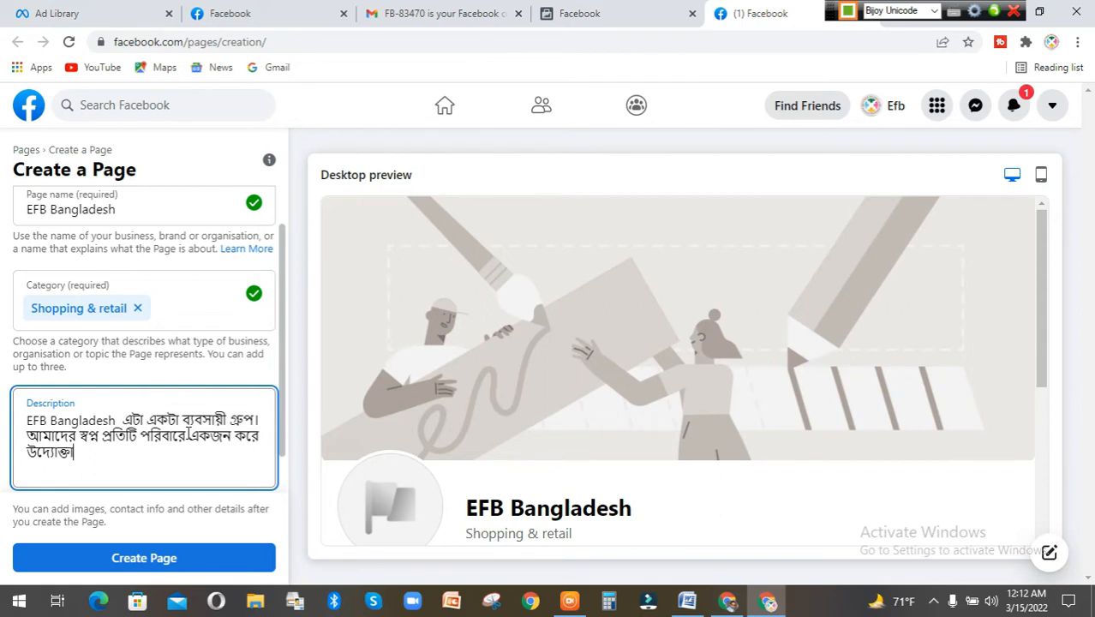
type(" গড়ে তোলা।")
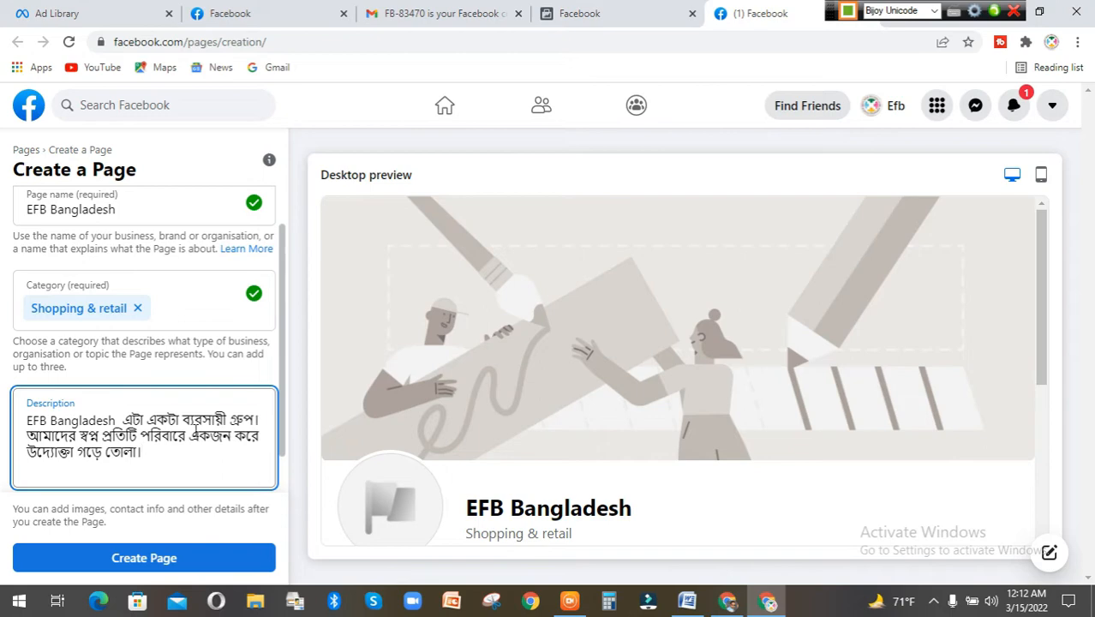
Check the description in the desktop preview and create the Page
scroll(824, 350, "down", 3)
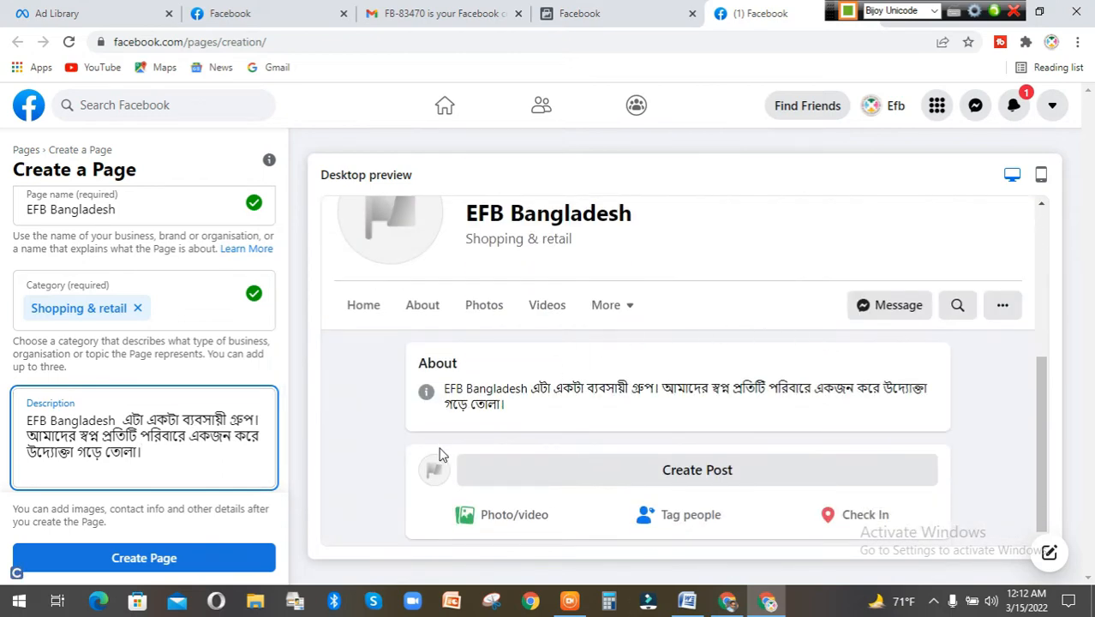
left_click(197, 561)
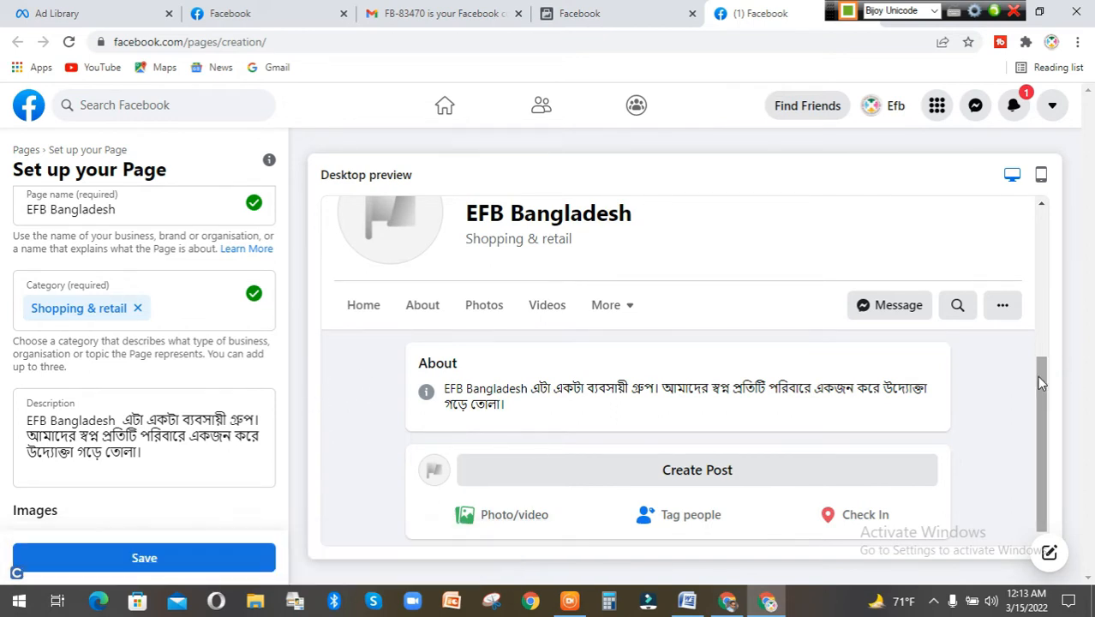
scroll(1041, 386, "up", 1)
left_click_drag(1044, 387, 1051, 238)
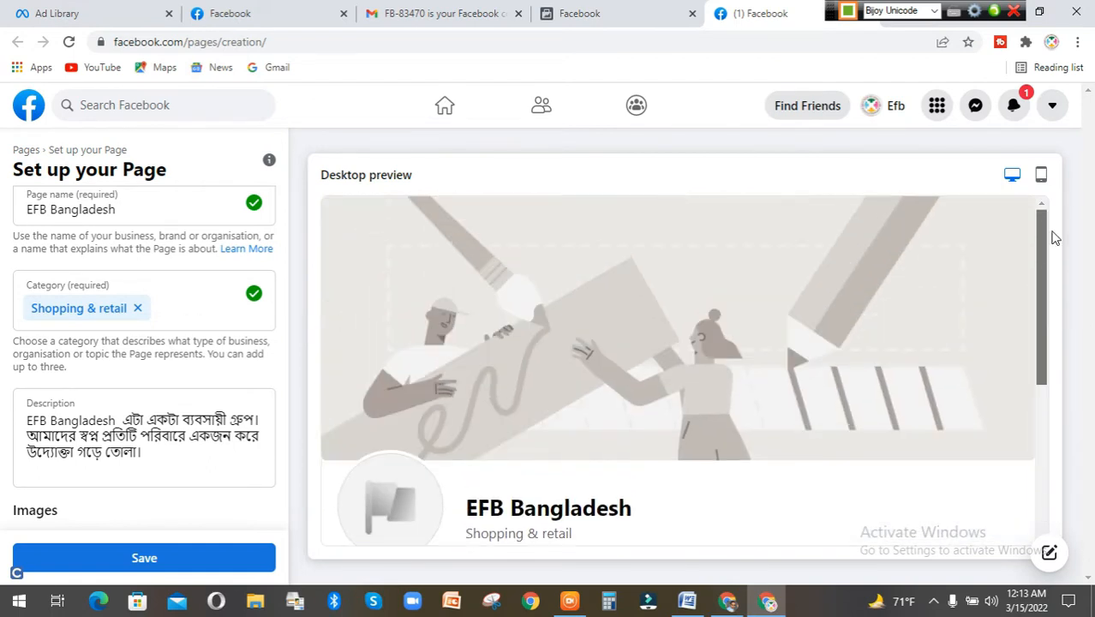
Open the general settings of the Facebook account
left_click(1054, 104)
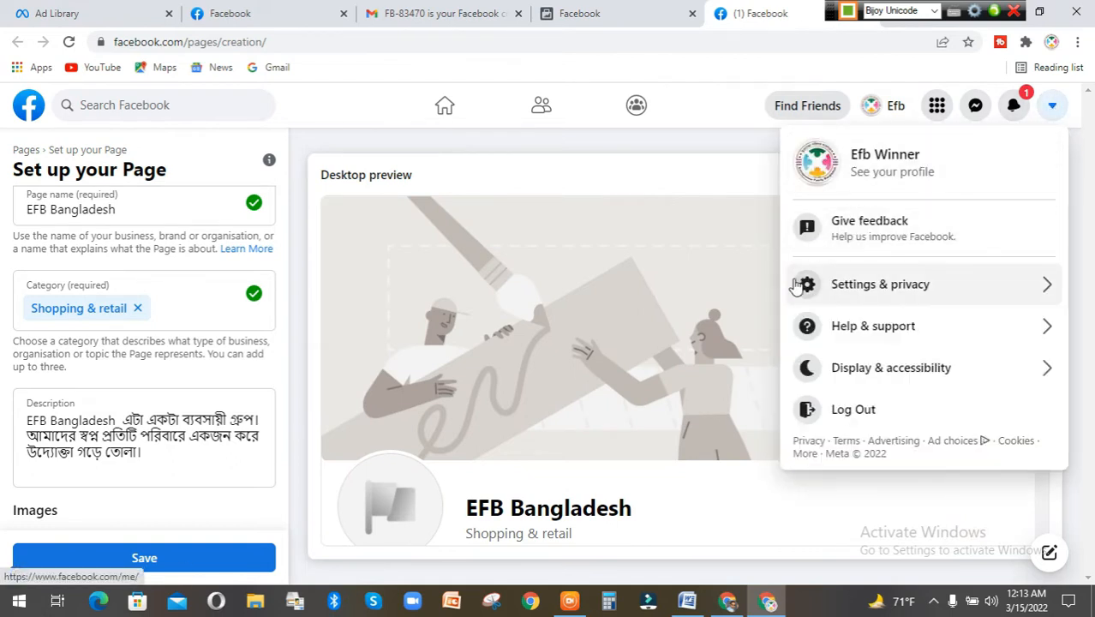
left_click(900, 290)
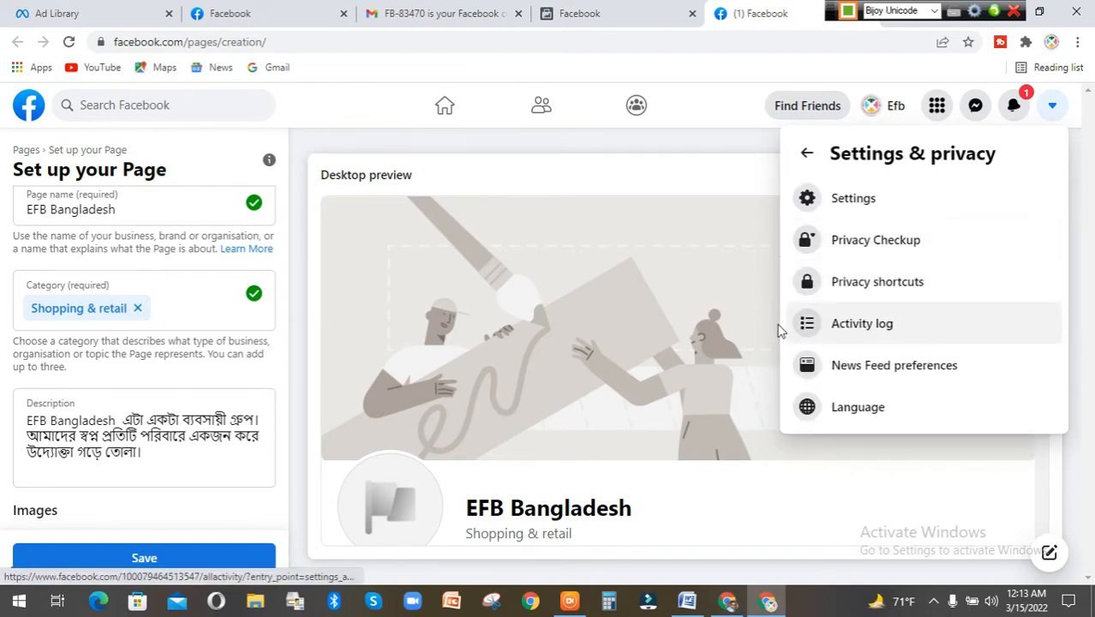
left_click(862, 201)
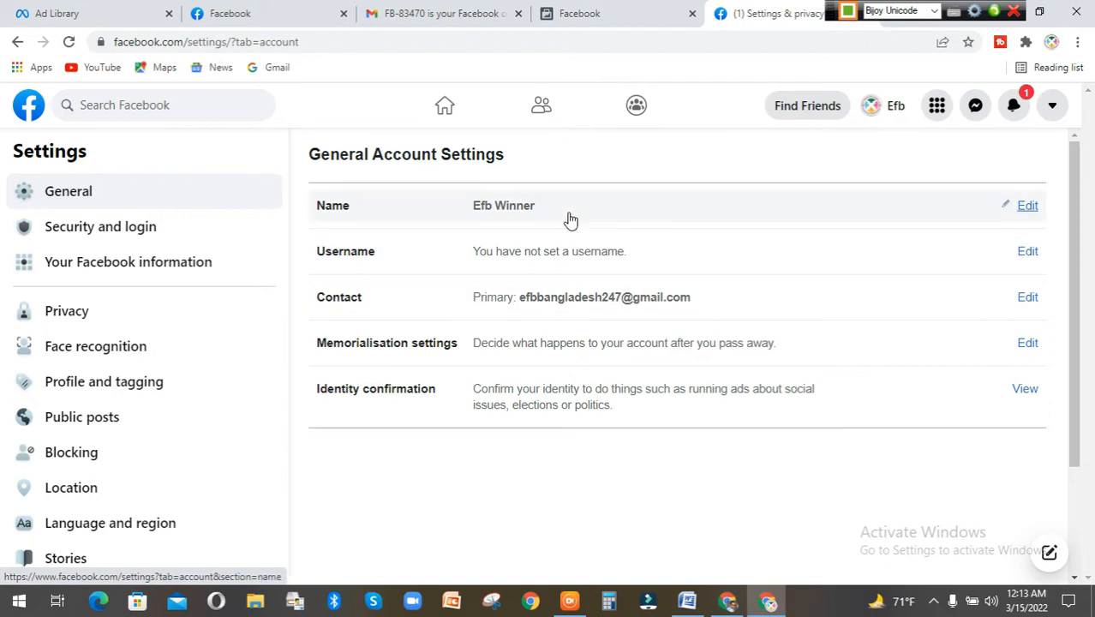
Open the account name for editing and examine its name fields without changing them
left_click(1028, 207)
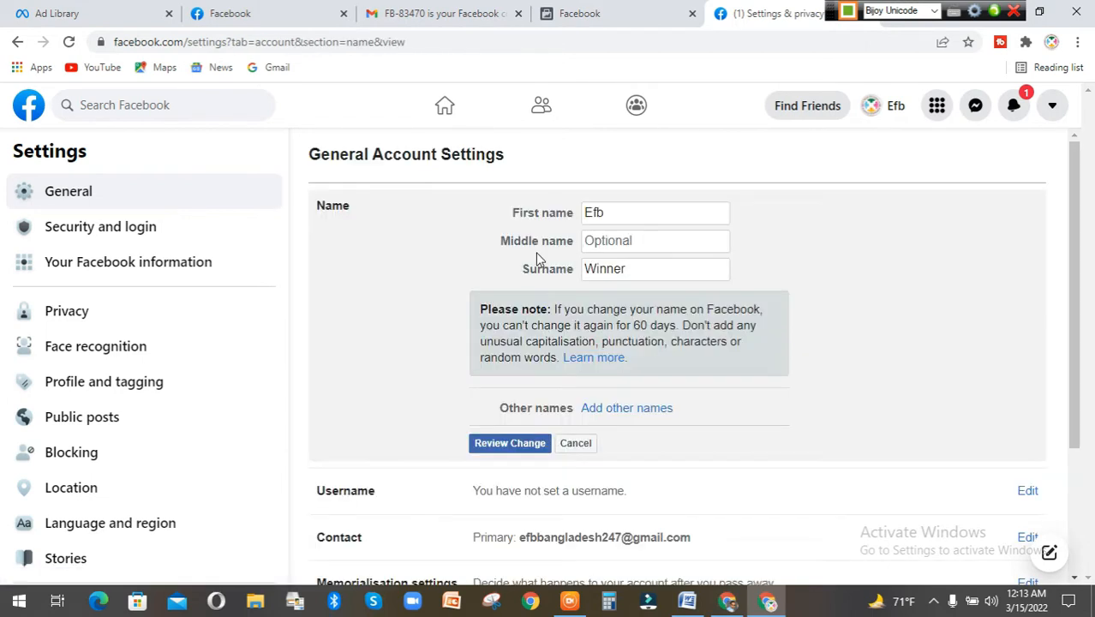
left_click(643, 276)
left_click_drag(642, 276, 577, 278)
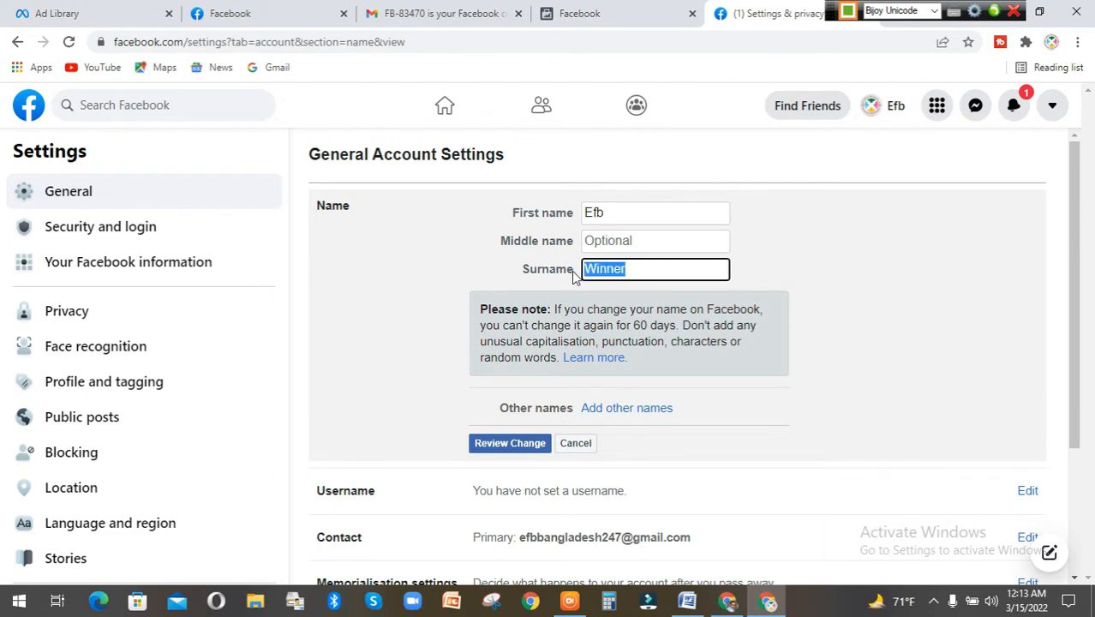
left_click(424, 280)
scroll(420, 282, "down", 1)
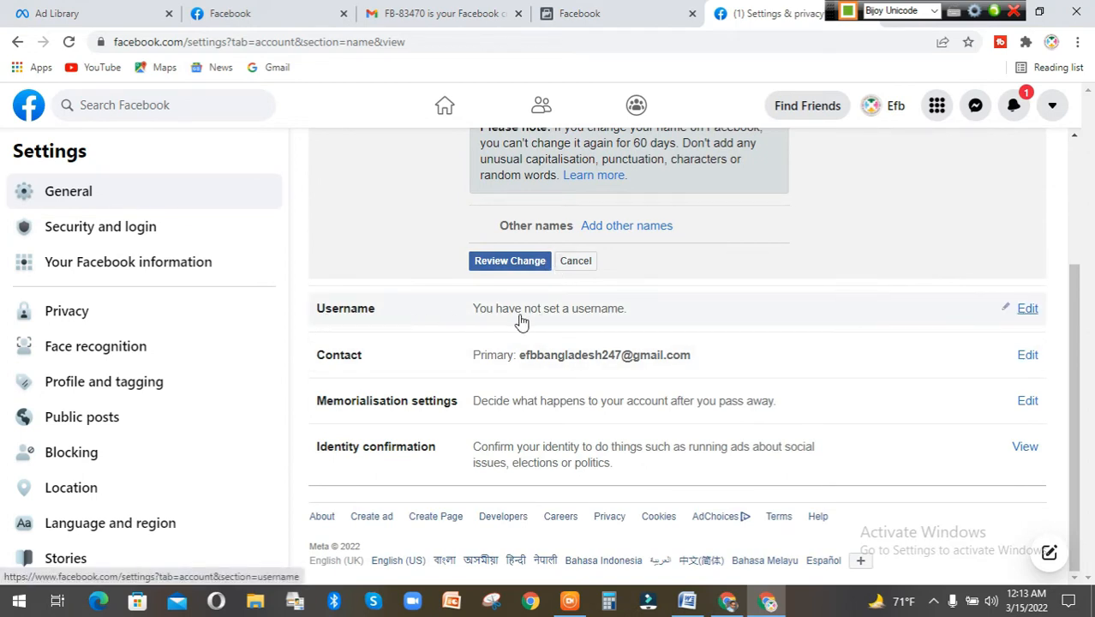
Open the username setting for editing and start verifying the account via mobile phone
left_click(1026, 309)
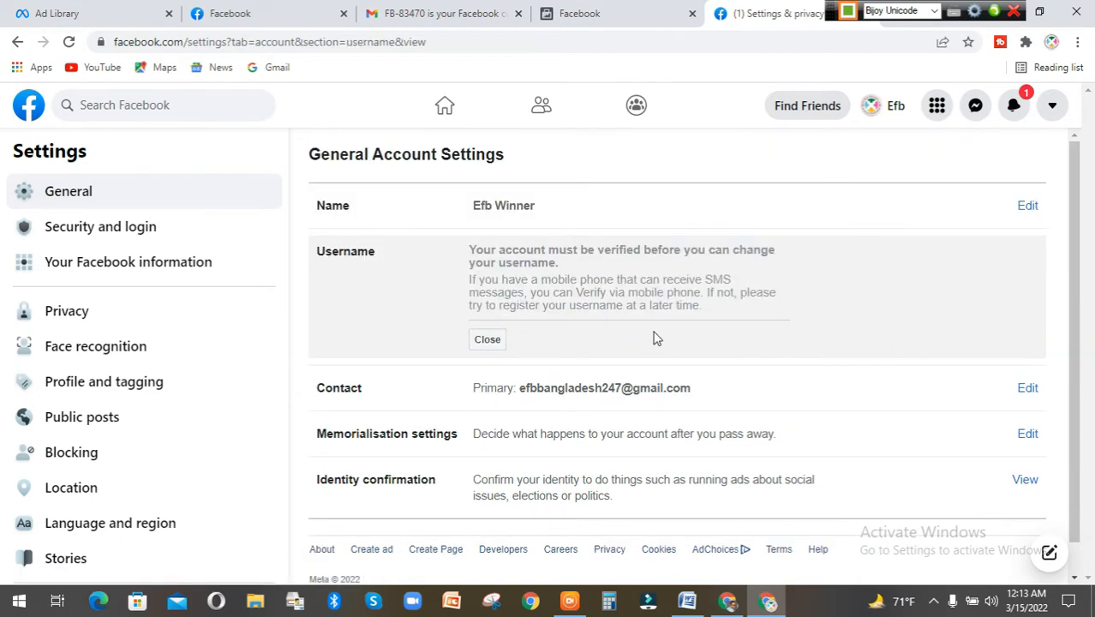
scroll(749, 302, "down", 1)
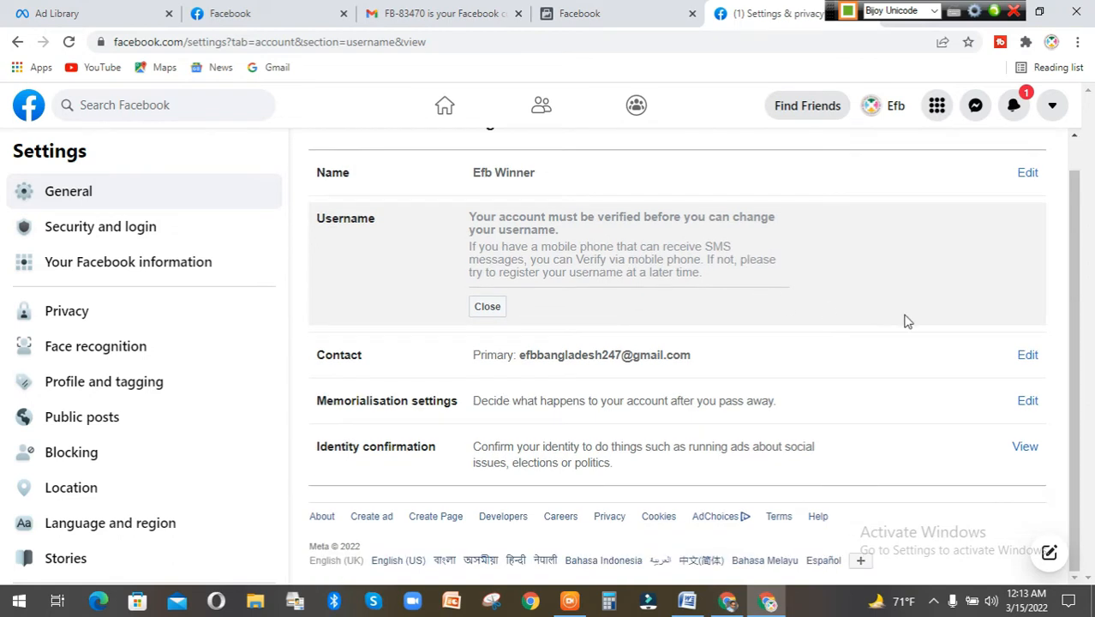
scroll(897, 330, "up", 1)
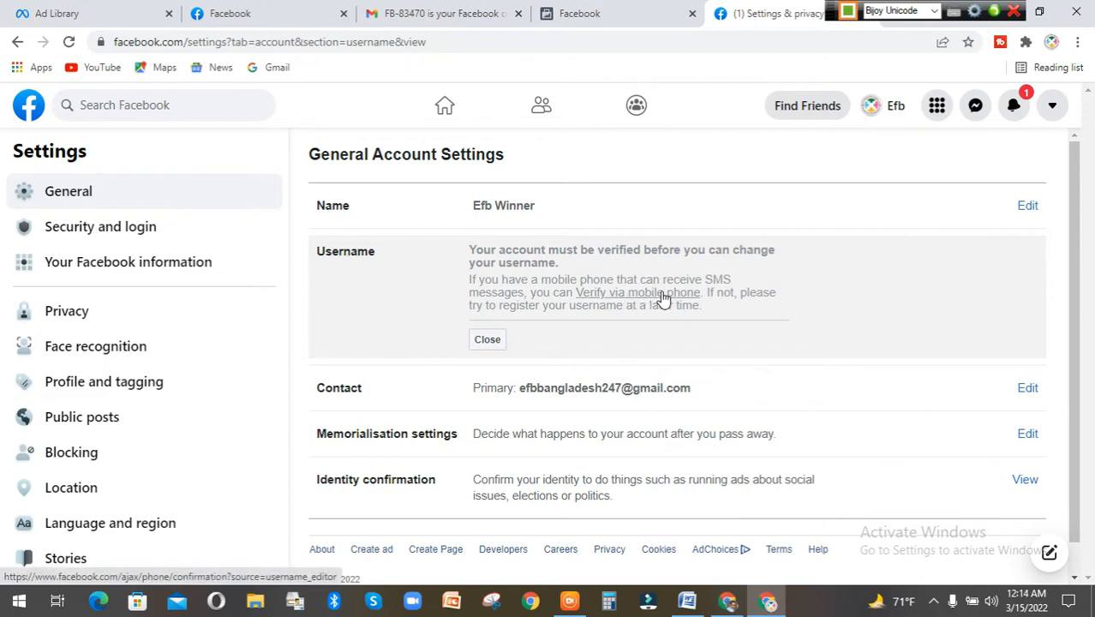
scroll(874, 295, "down", 1)
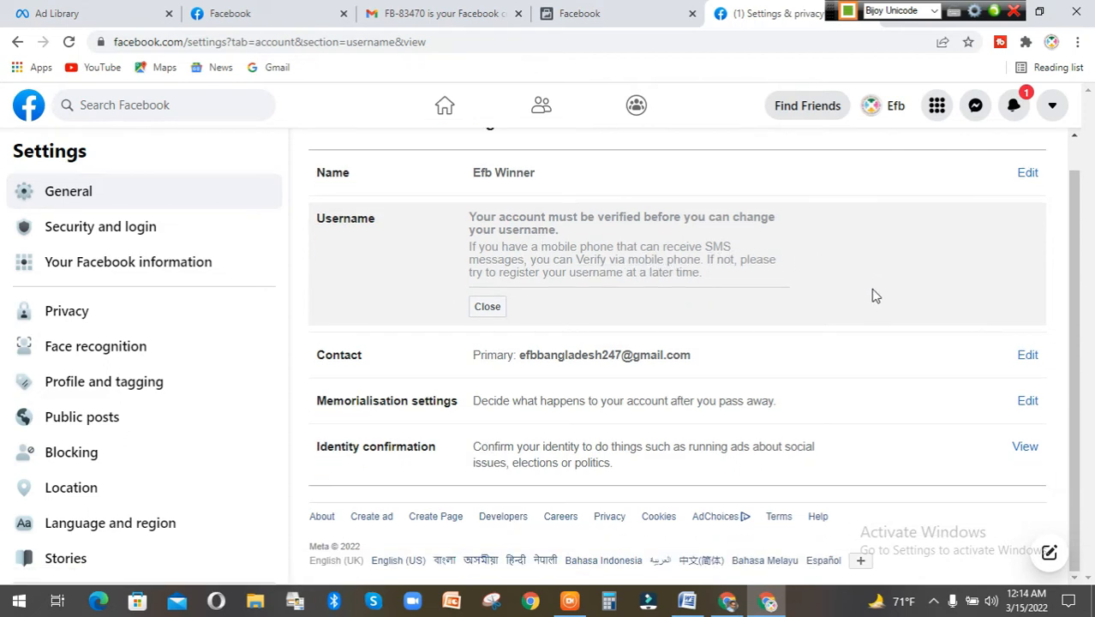
scroll(724, 284, "up", 1)
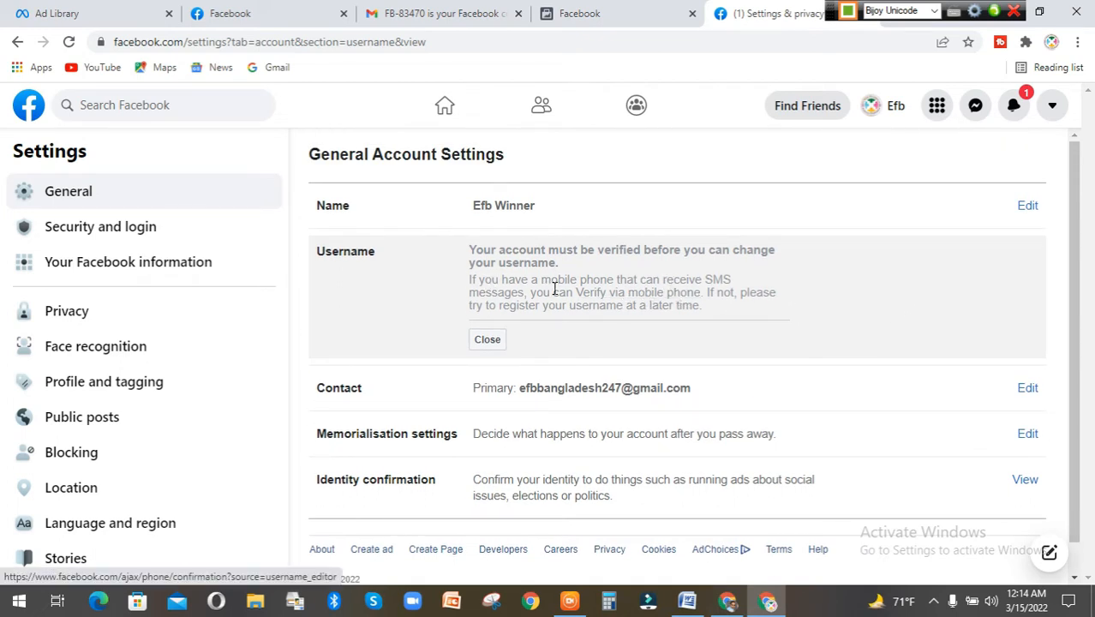
left_click(642, 294)
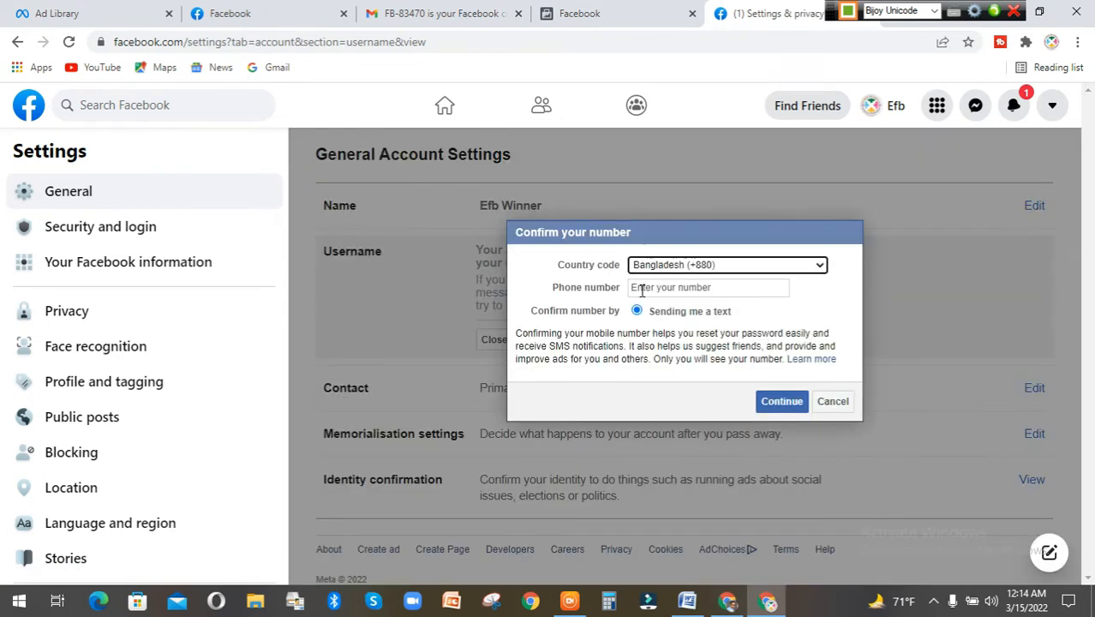
Enter the mobile phone number with country code Bangladesh (+880) and request a confirmation code by text
left_click(696, 288)
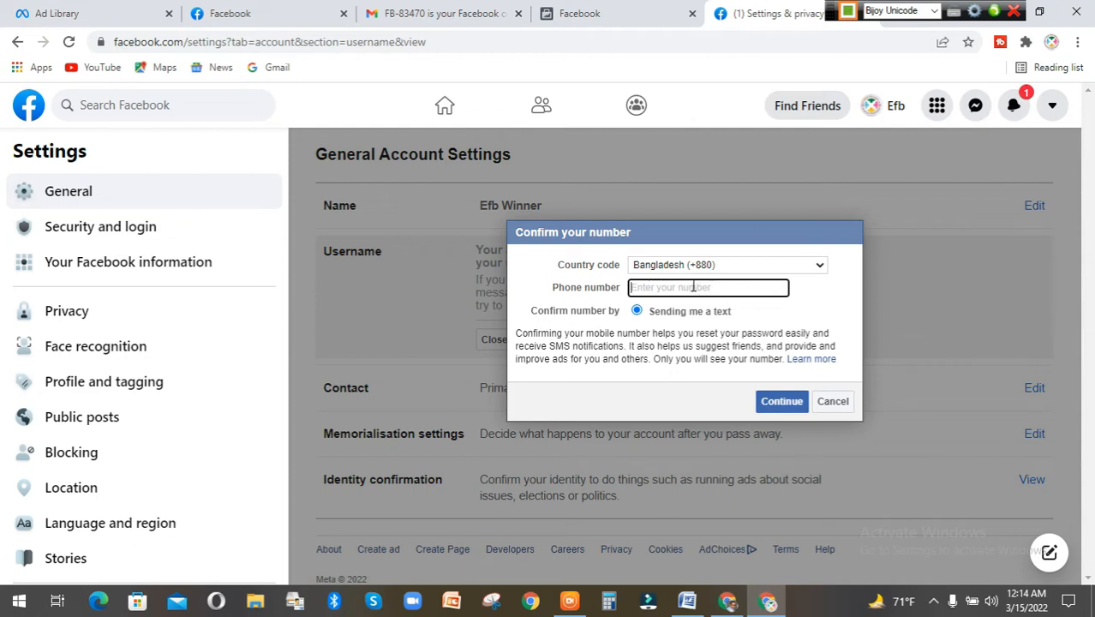
left_click(781, 401)
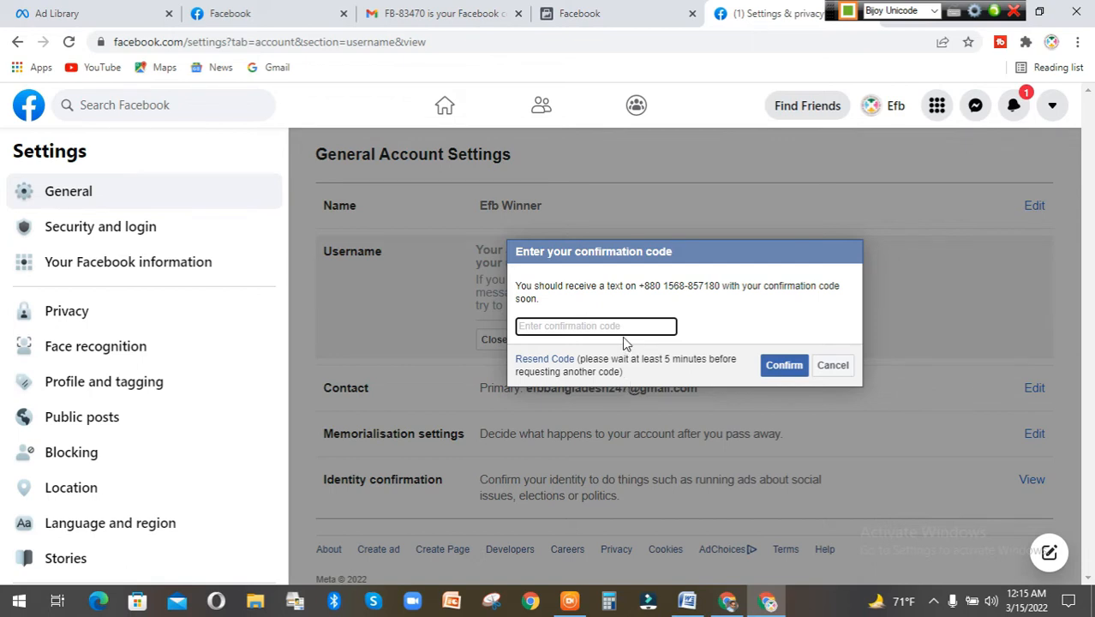
Enter the confirmation code received by text, correcting its digits, and confirm the phone number
key("Left")
key("Left")
key("Left")
key("Left")
key("Right")
key("Right")
key("Right")
key("Right")
left_click(793, 369)
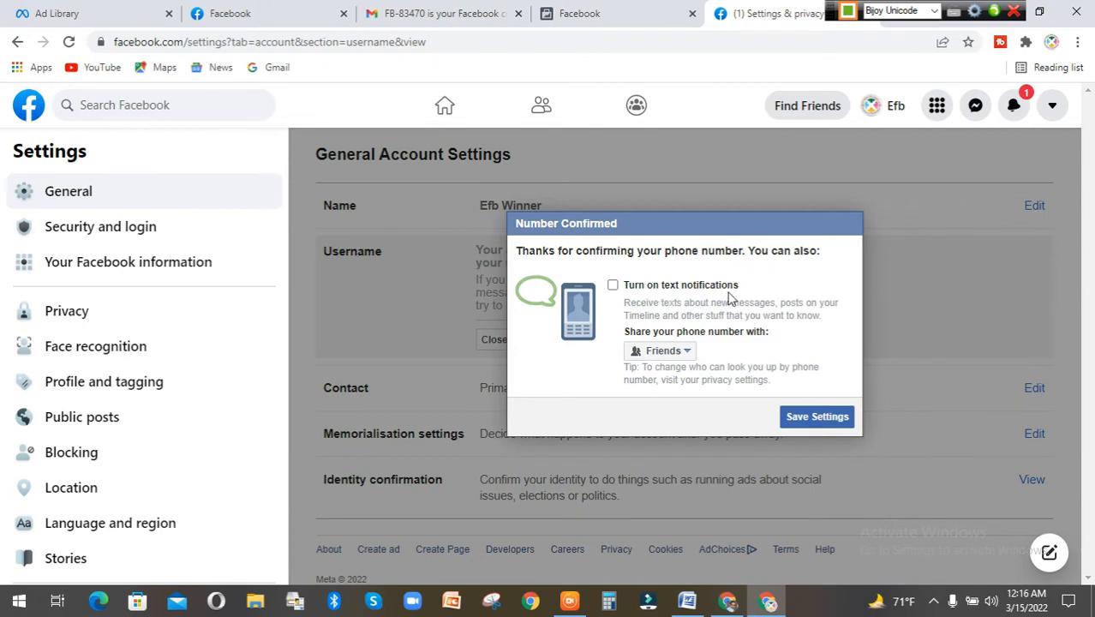
Check the sharing options for the phone number, keep Friends, and save the settings
left_click(687, 357)
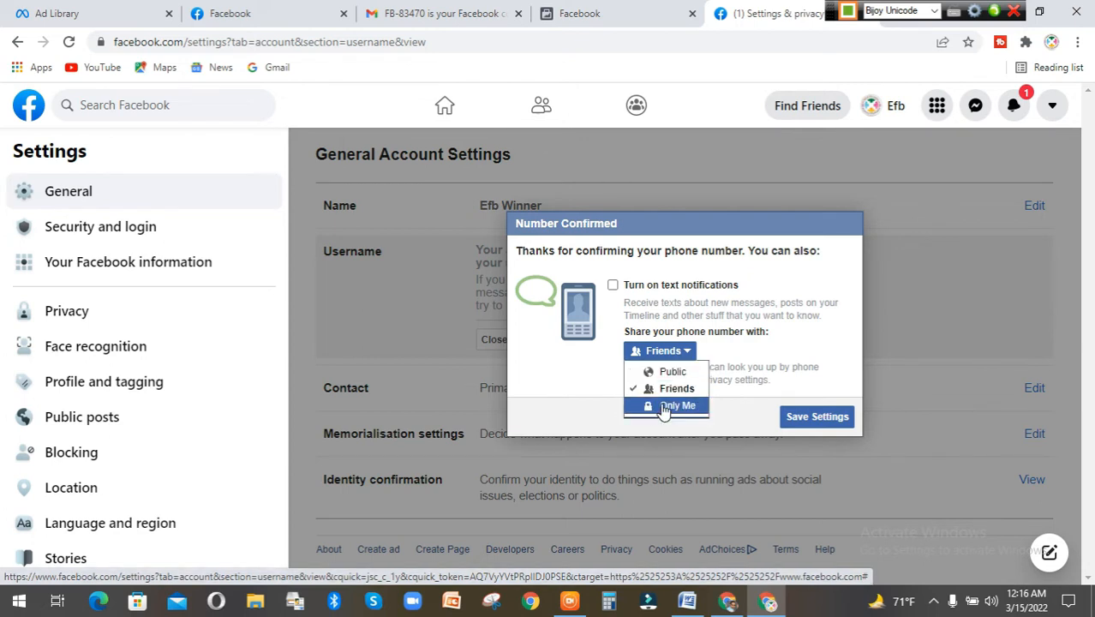
left_click(813, 354)
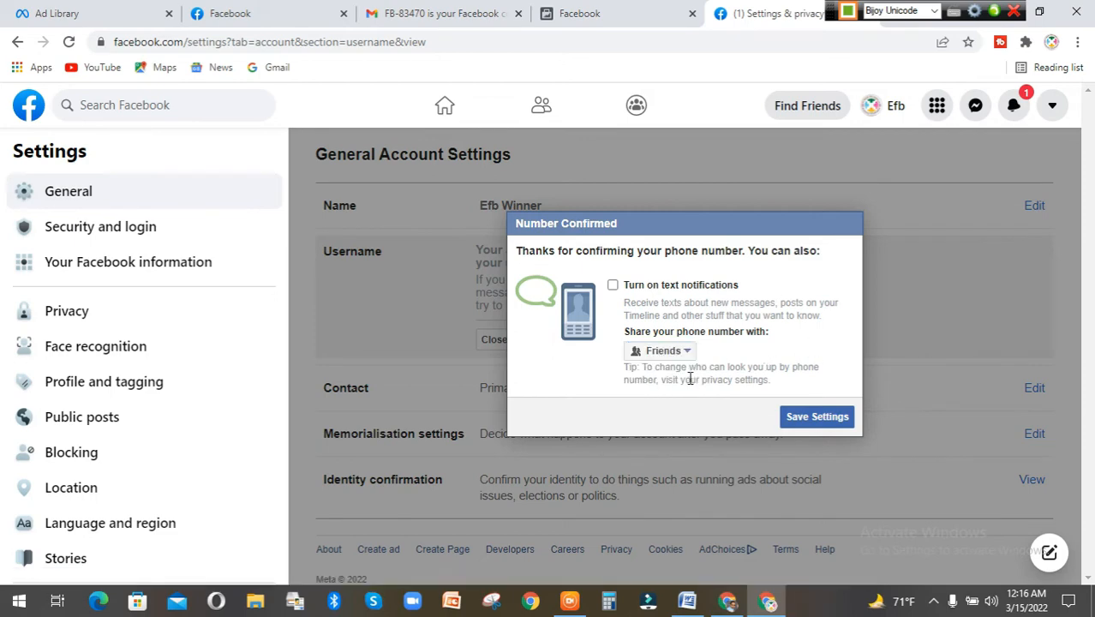
left_click(829, 419)
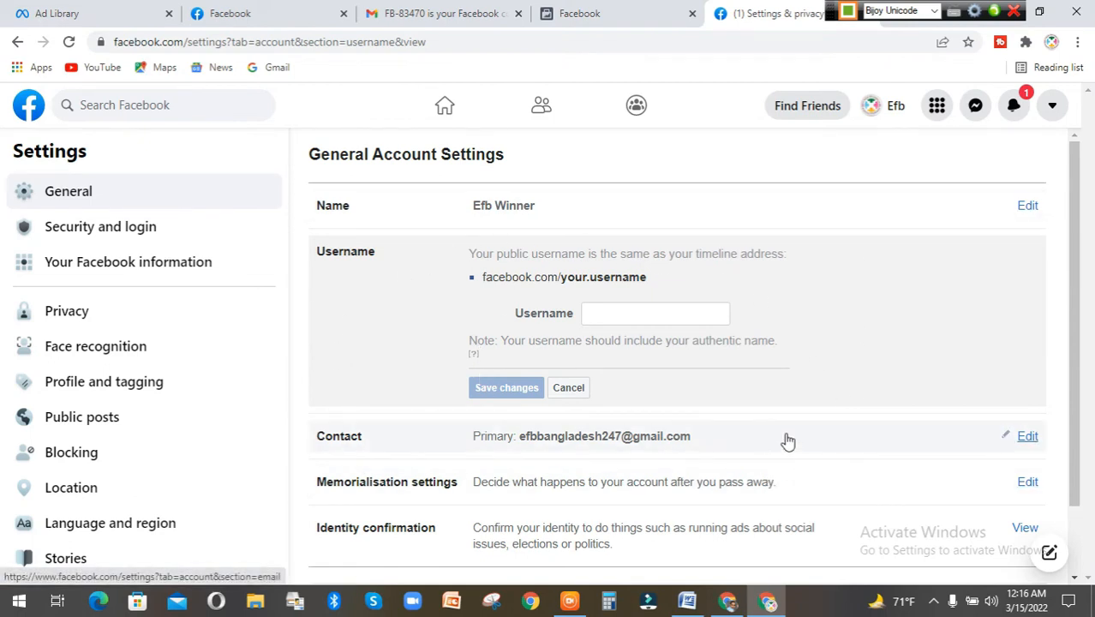
left_click(605, 317)
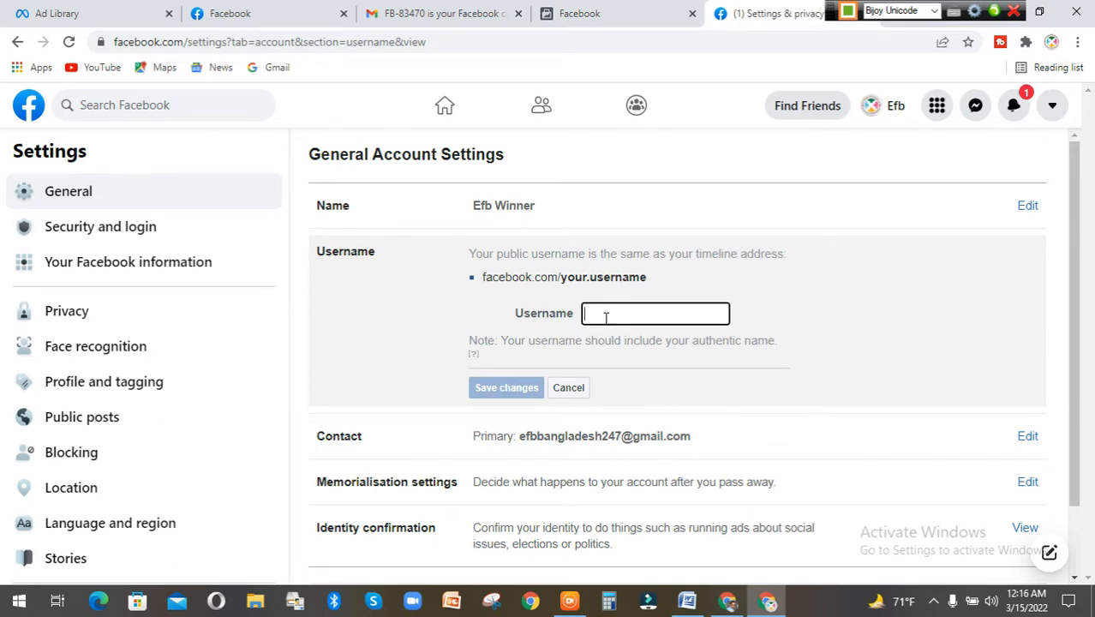
type("ত")
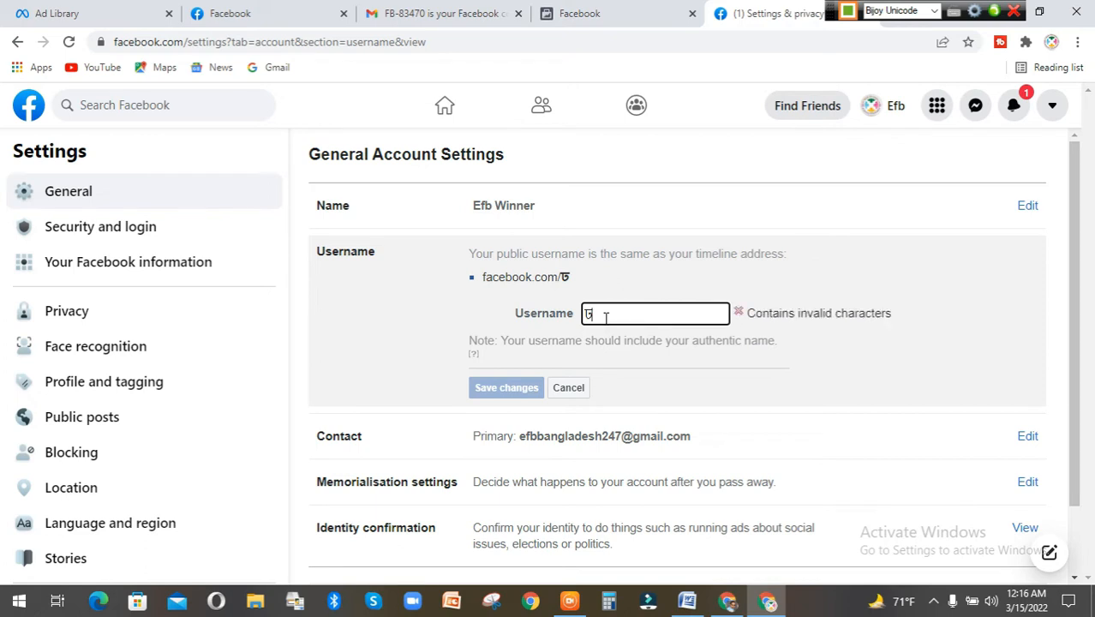
type("ান")
key("BackSpace")
key("BackSpace")
key("BackSpace")
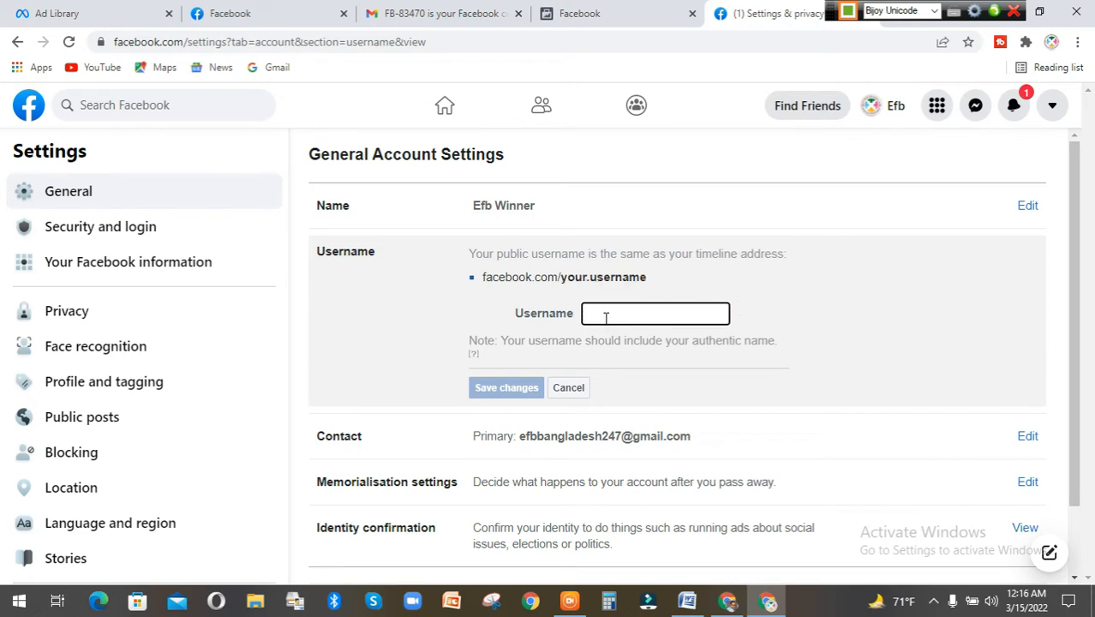
Switch the keyboard input to English and start the username with EFB
key("ctrl+alt+b")
type("EFB")
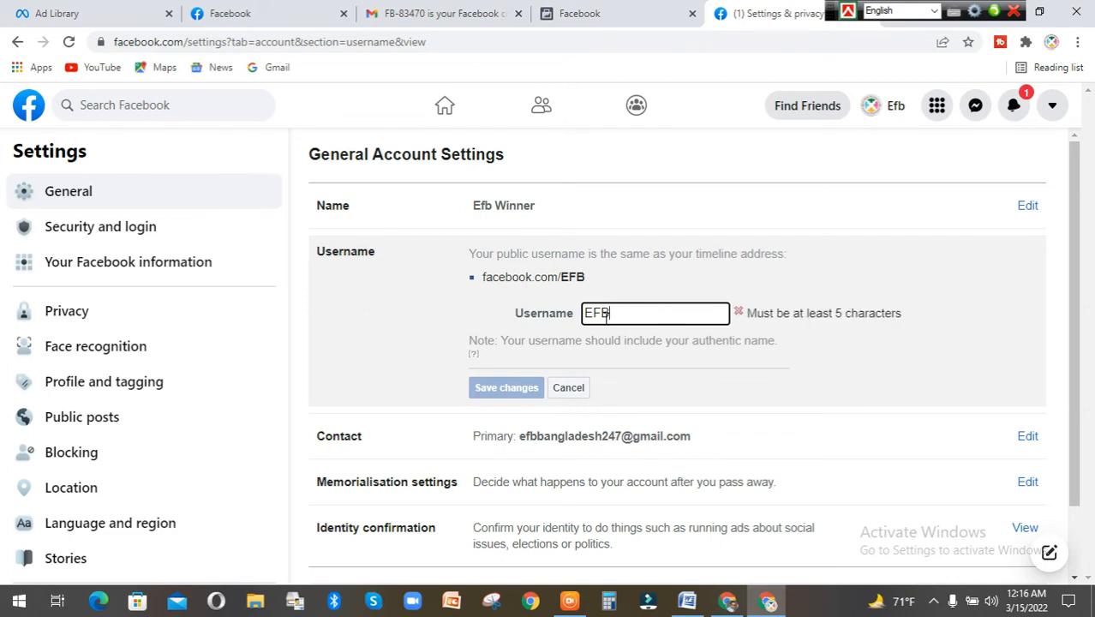
type(" Bang")
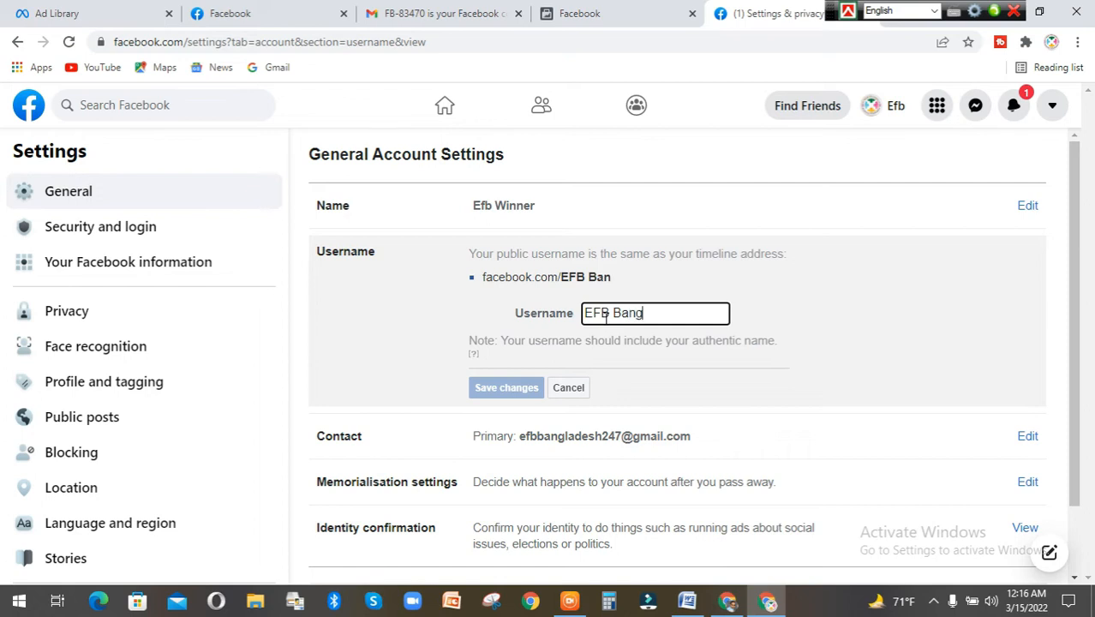
key("BackSpace")
key("BackSpace")
key("BackSpace")
key("BackSpace")
key("BackSpace")
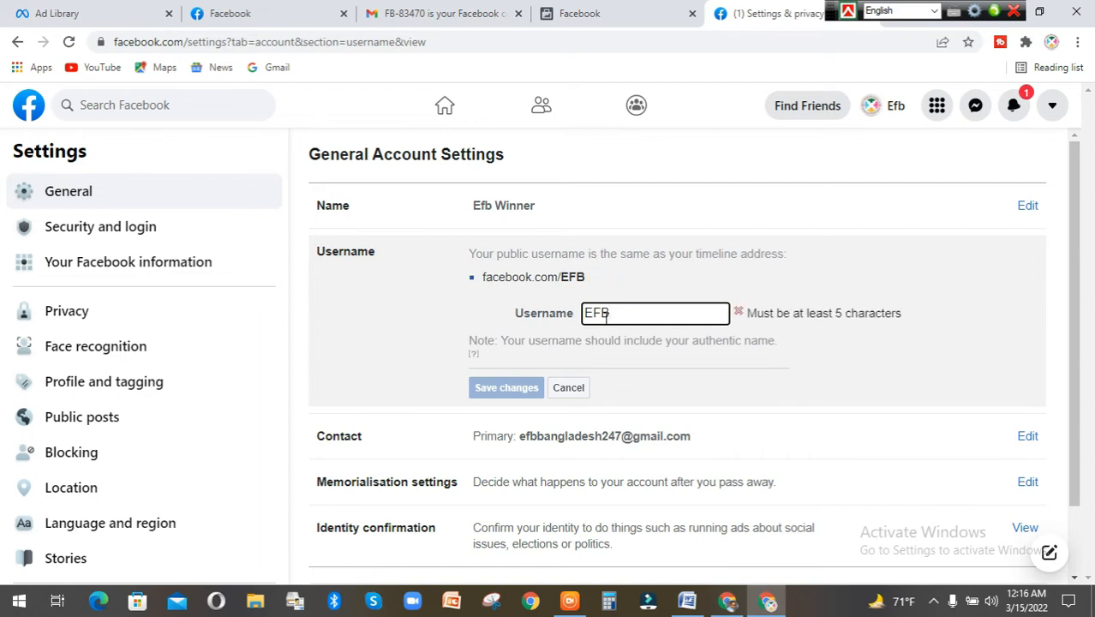
Rewrite the username as the single word Efbangladesh
type("b")
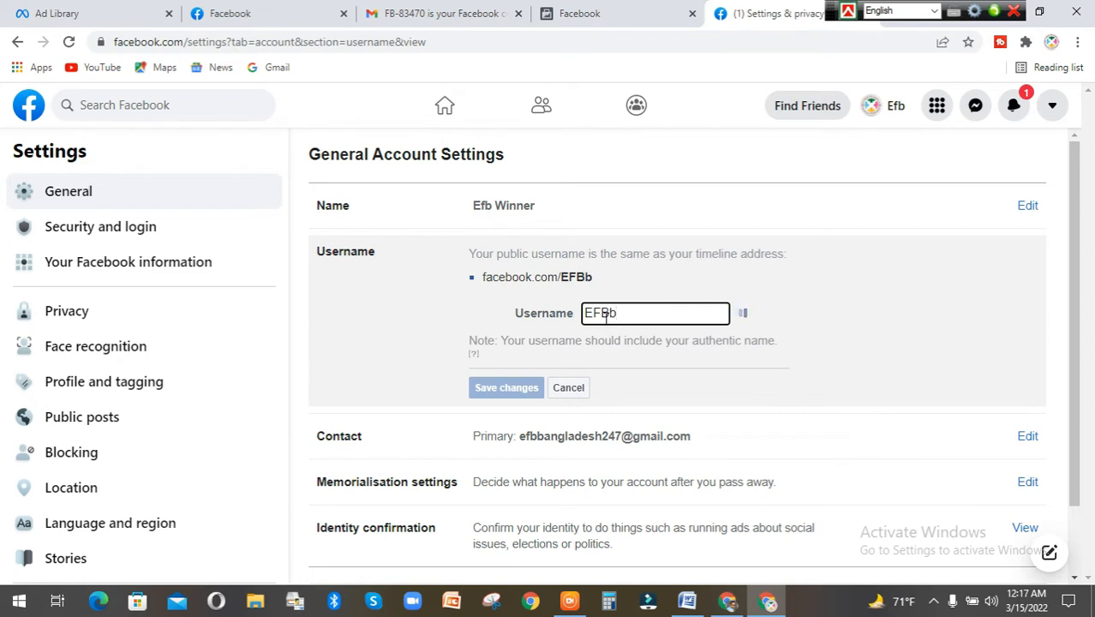
key("BackSpace")
type("b")
key("BackSpace")
key("BackSpace")
type("fbangla")
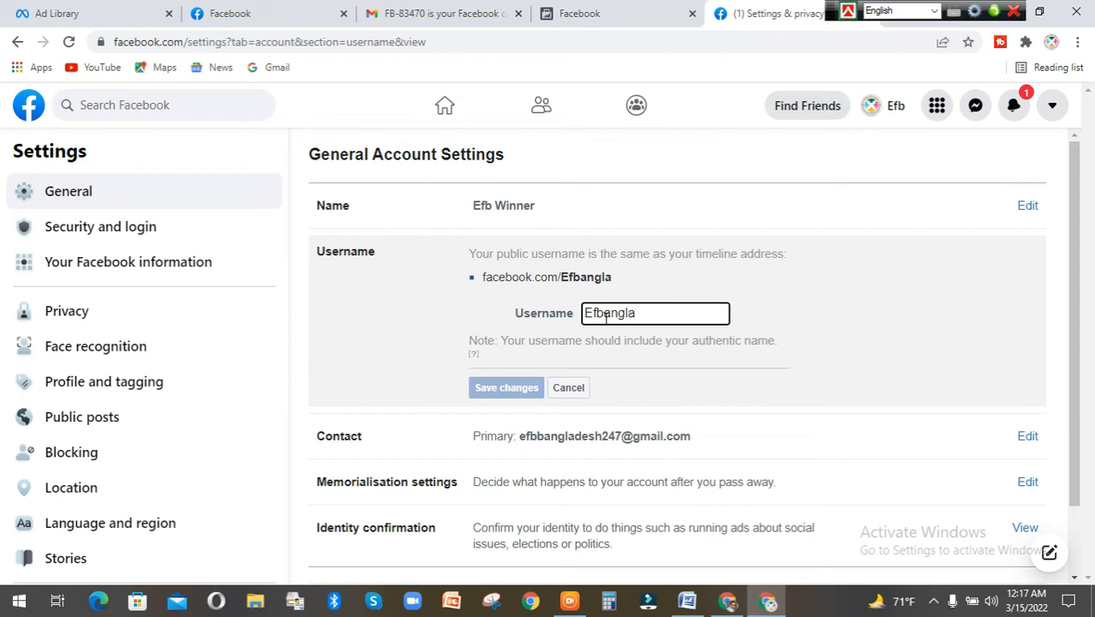
type("desh")
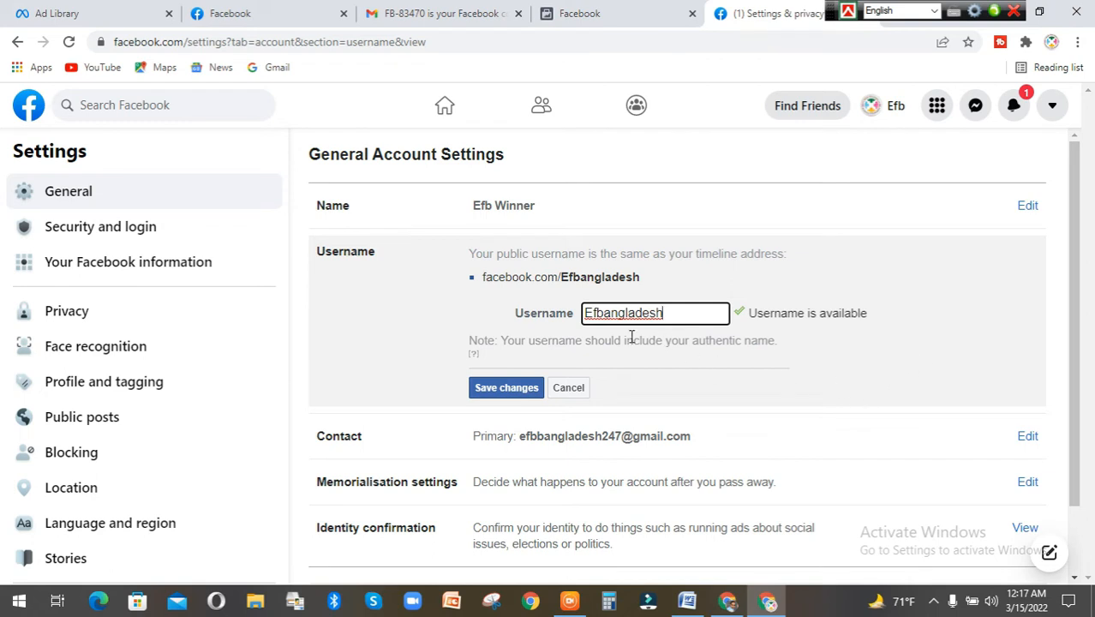
Make the username's first letter lower case so that it reads efbangladesh, and save the change
left_click_drag(592, 313, 581, 317)
type("e")
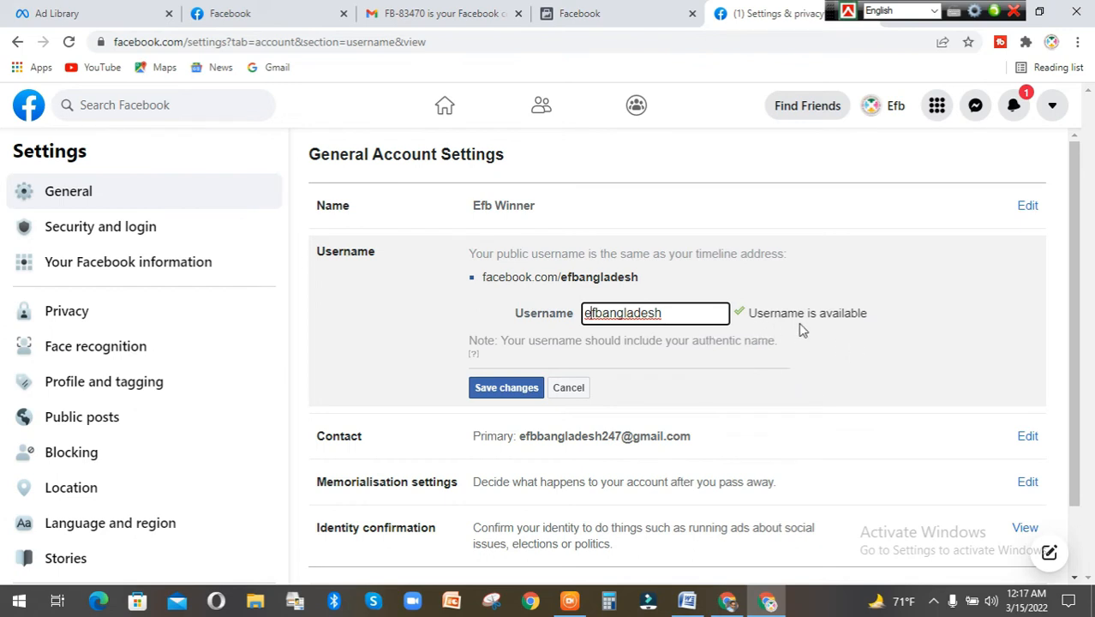
left_click(860, 334)
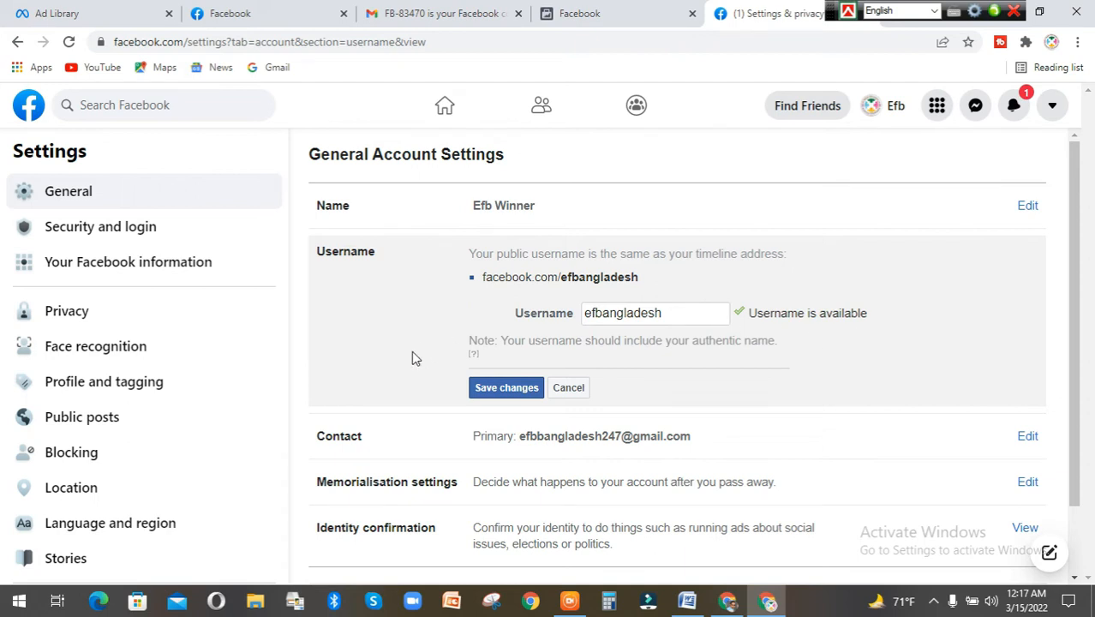
left_click(514, 388)
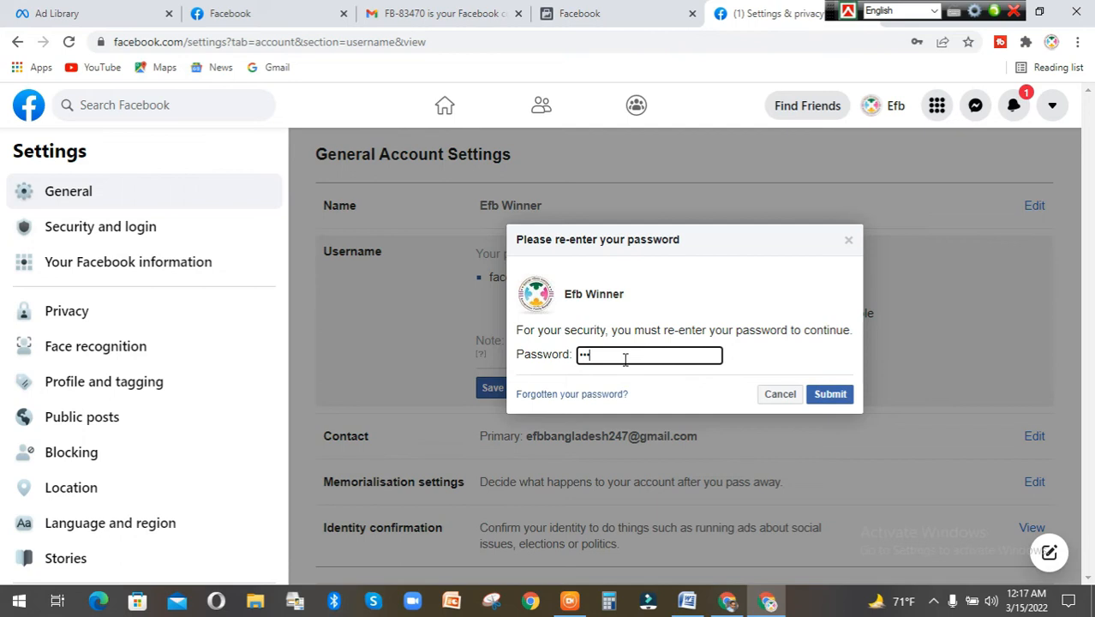
Re-enter the account password and submit it to authorise the username change
type("*****")
left_click(825, 396)
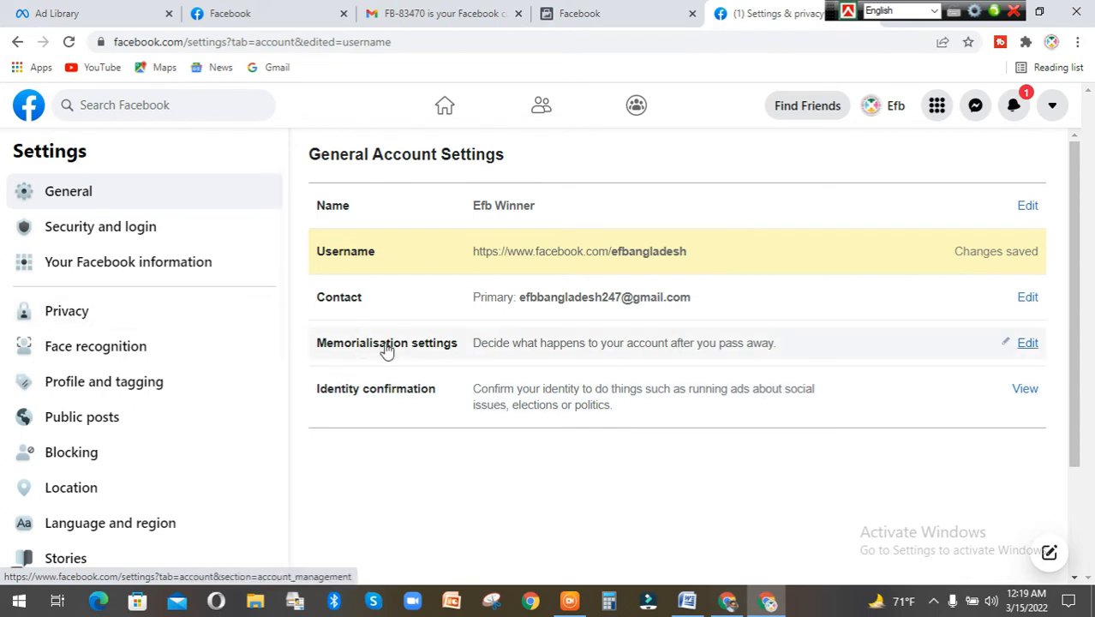
Open the Business integrations settings and examine the active integrations
scroll(247, 343, "down", 2)
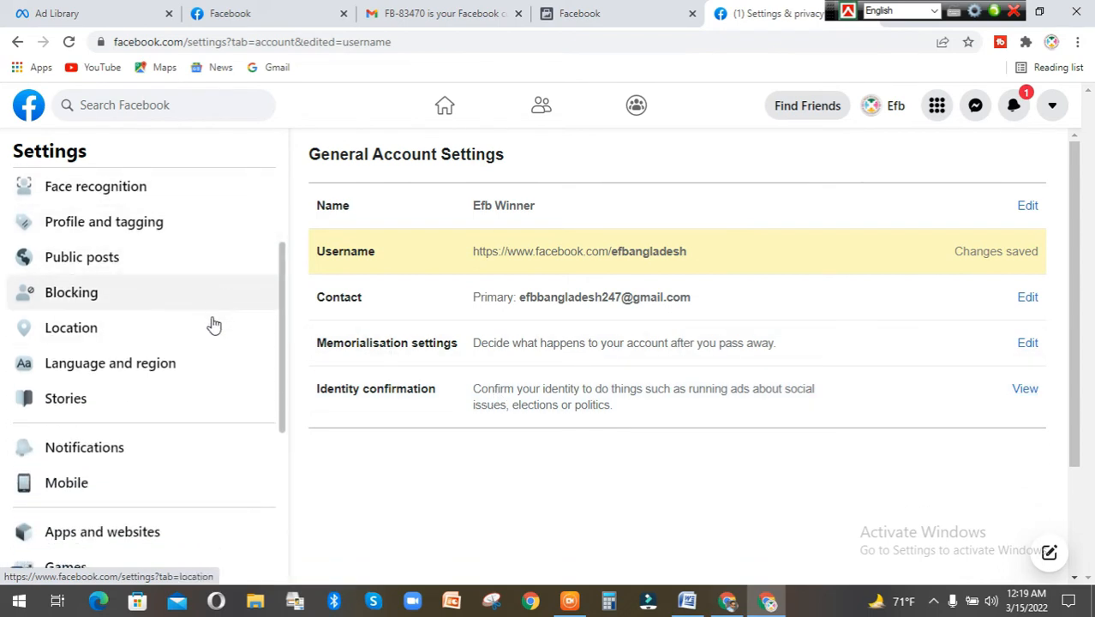
scroll(213, 327, "down", 3)
scroll(201, 241, "down", 1)
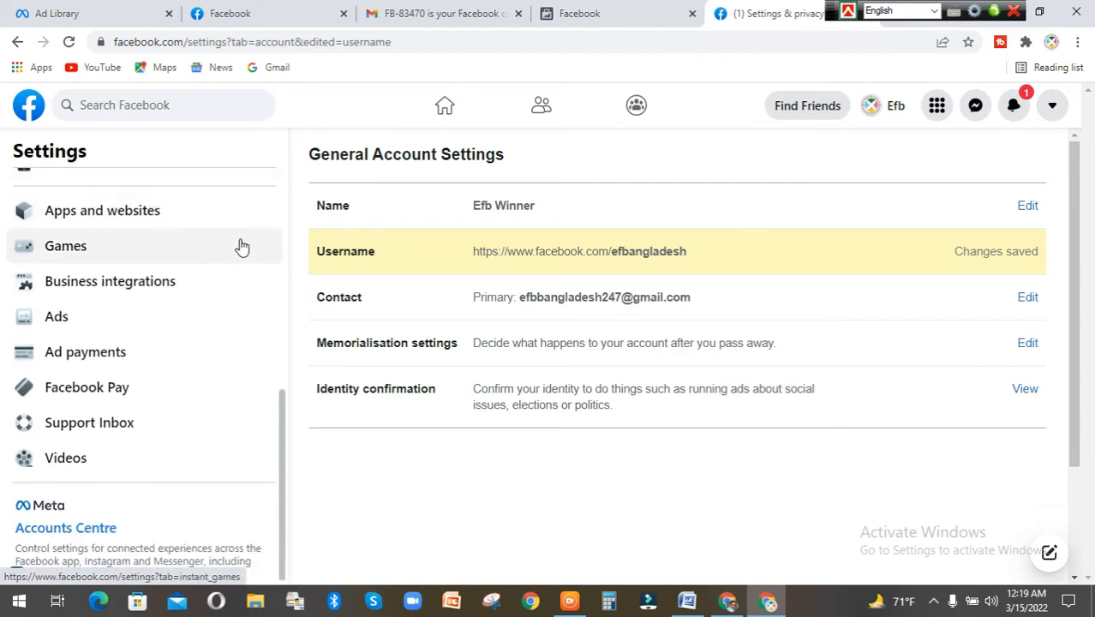
scroll(206, 205, "down", 1)
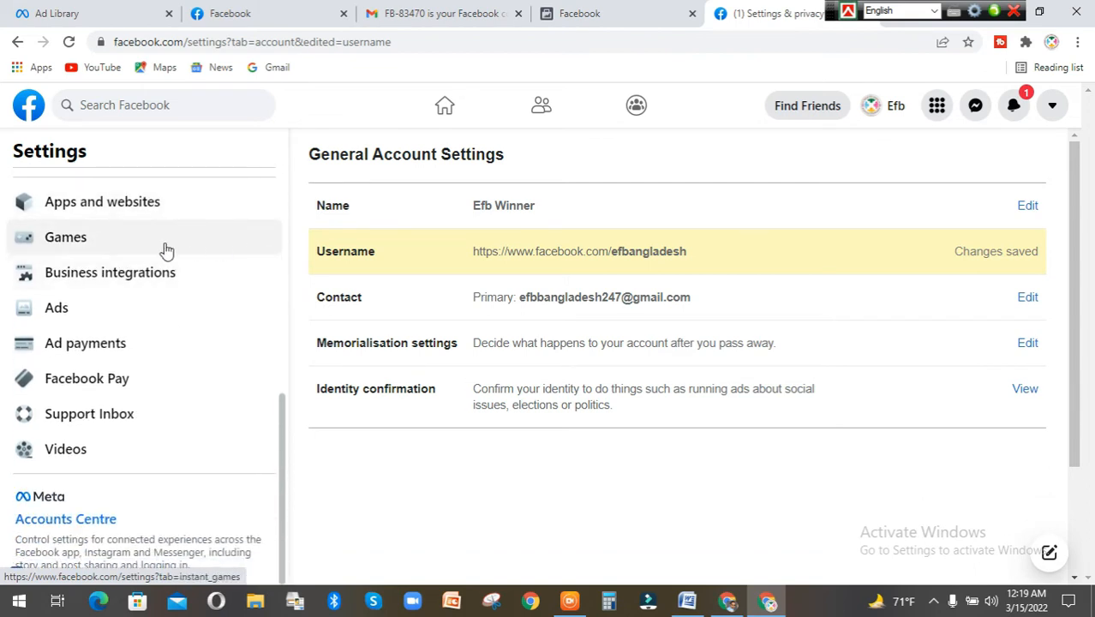
left_click(163, 285)
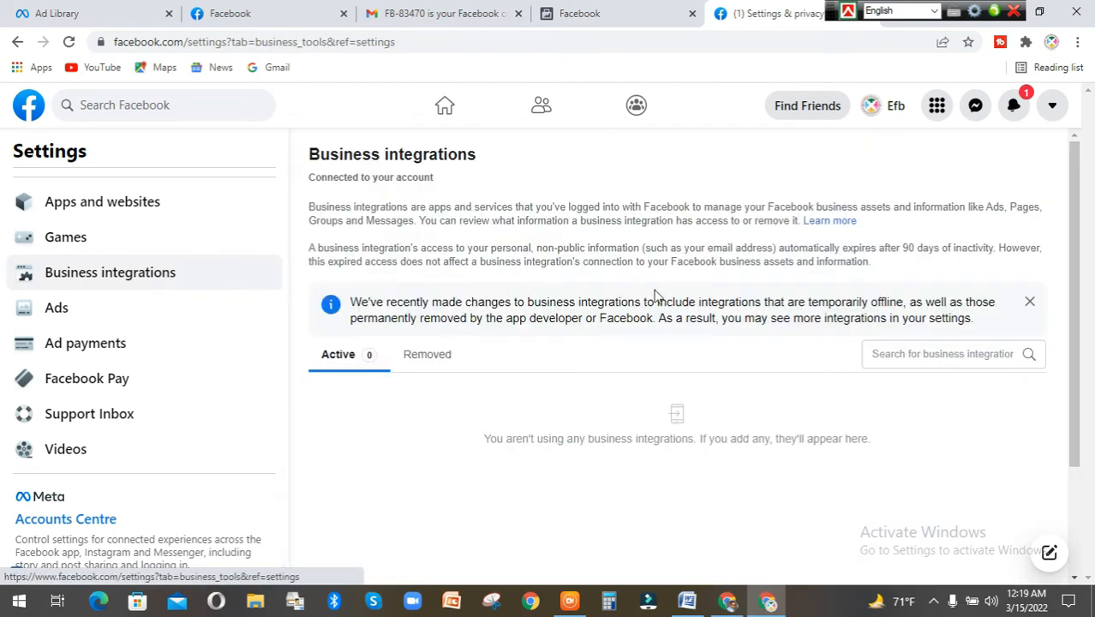
scroll(823, 272, "down", 3)
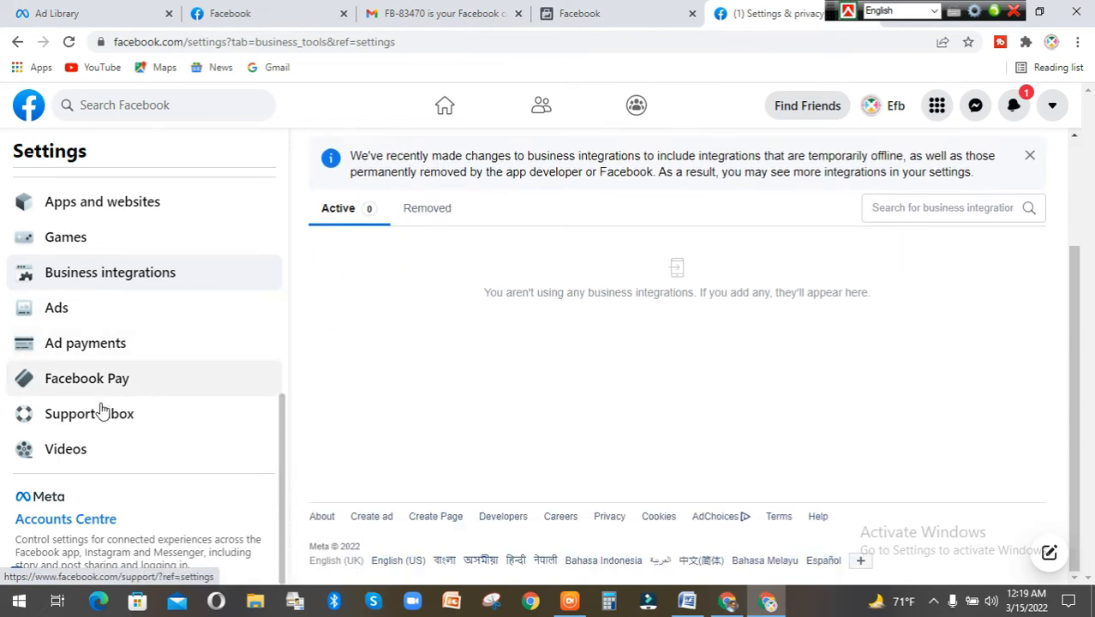
Open the General account settings and look through the list of settings categories down to Videos
scroll(111, 416, "up", 6)
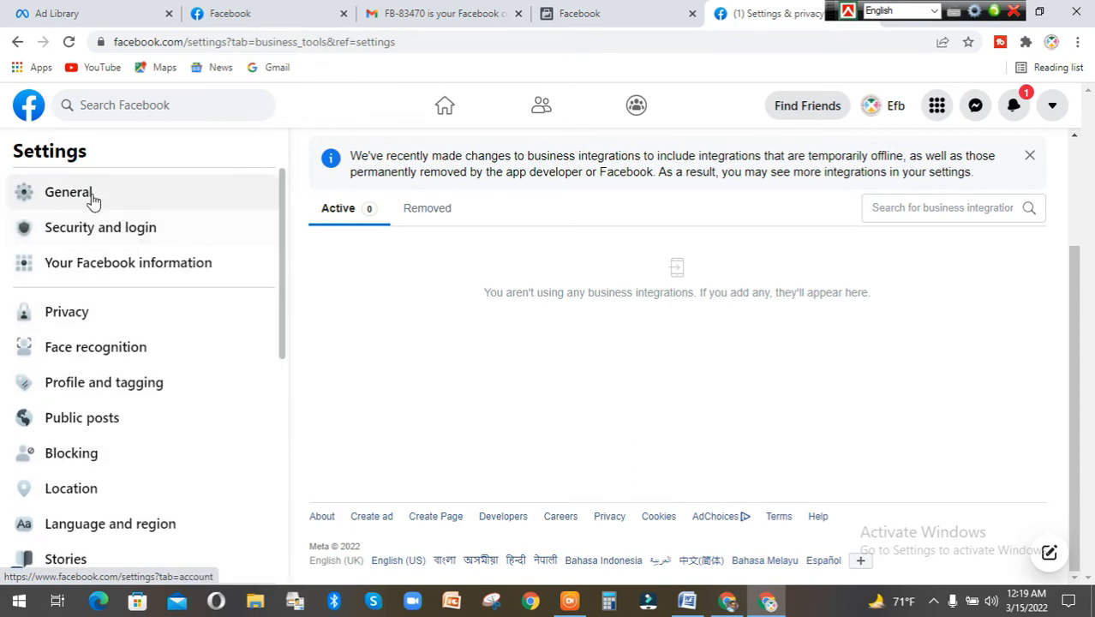
left_click(55, 196)
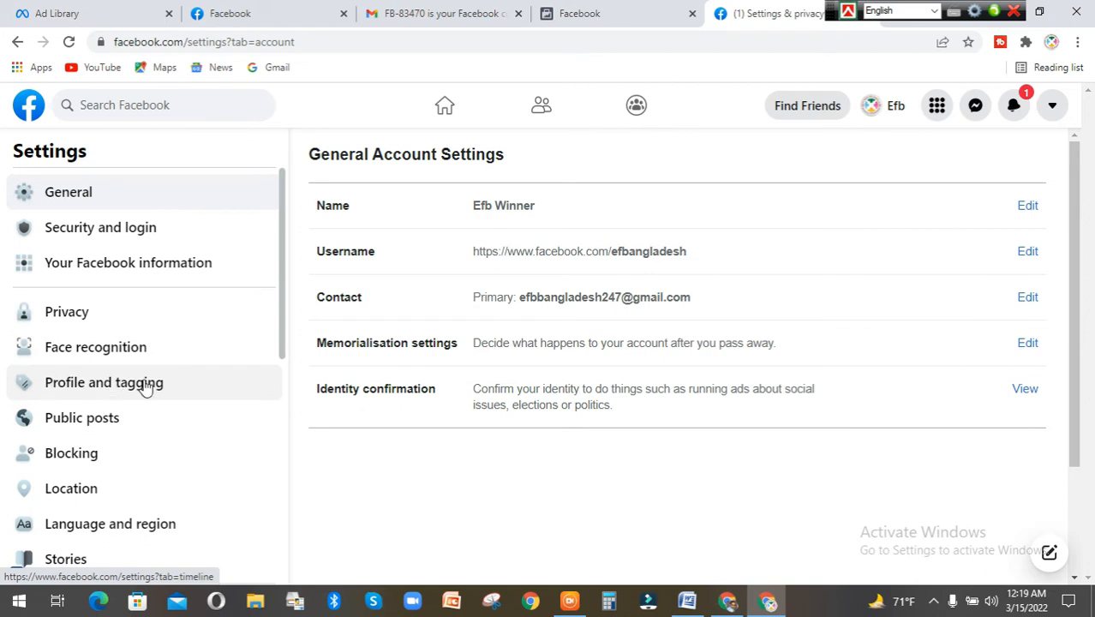
scroll(144, 381, "down", 1)
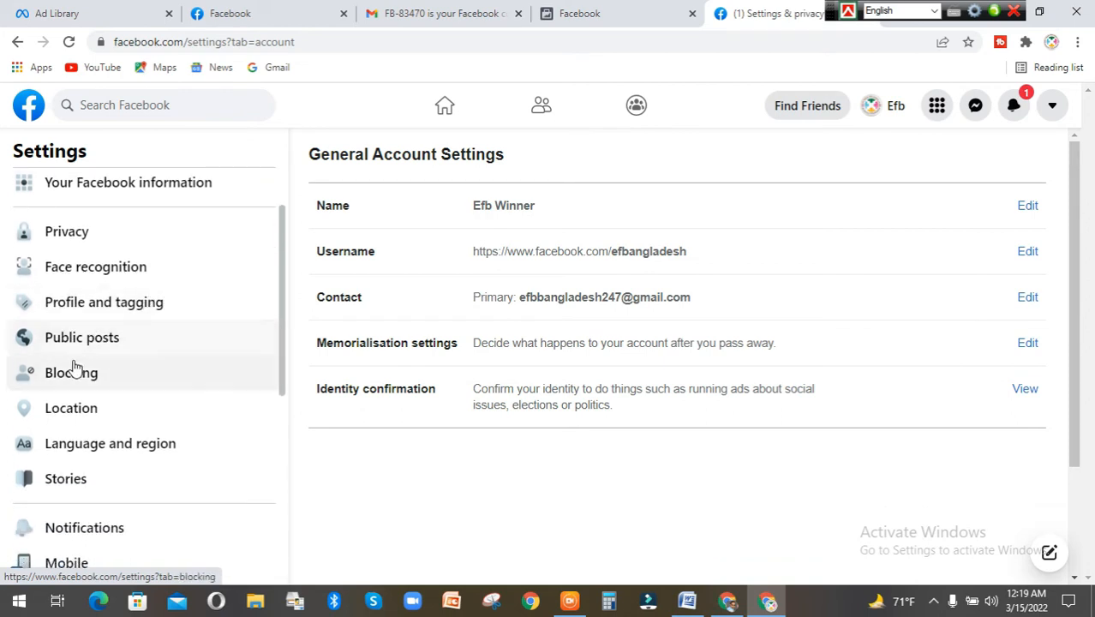
scroll(94, 403, "down", 1)
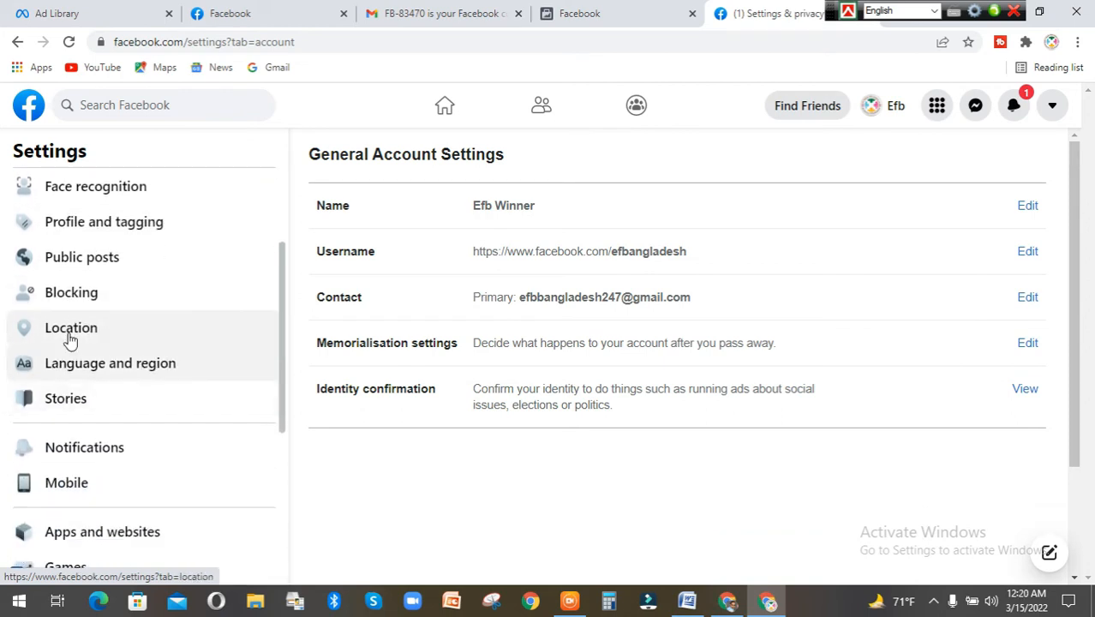
scroll(107, 403, "down", 1)
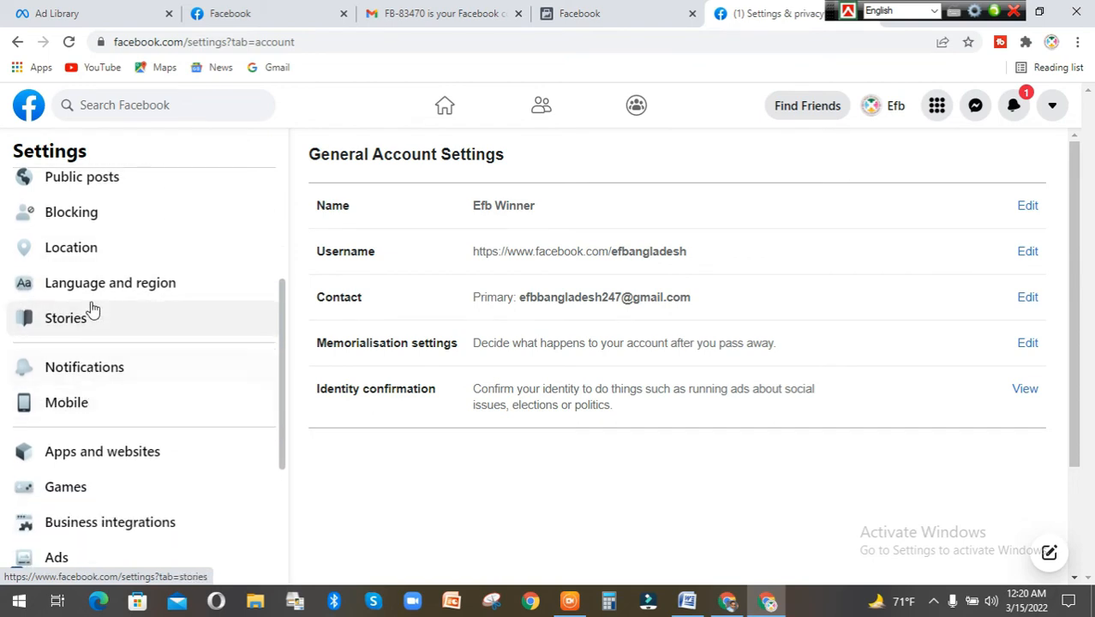
scroll(111, 383, "down", 1)
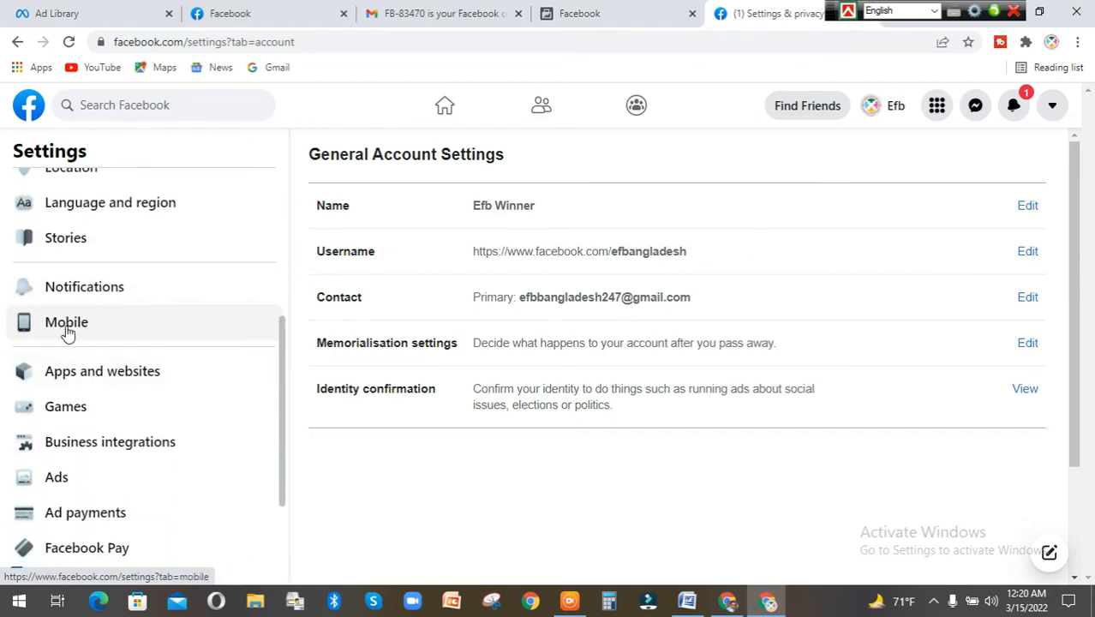
scroll(103, 387, "down", 2)
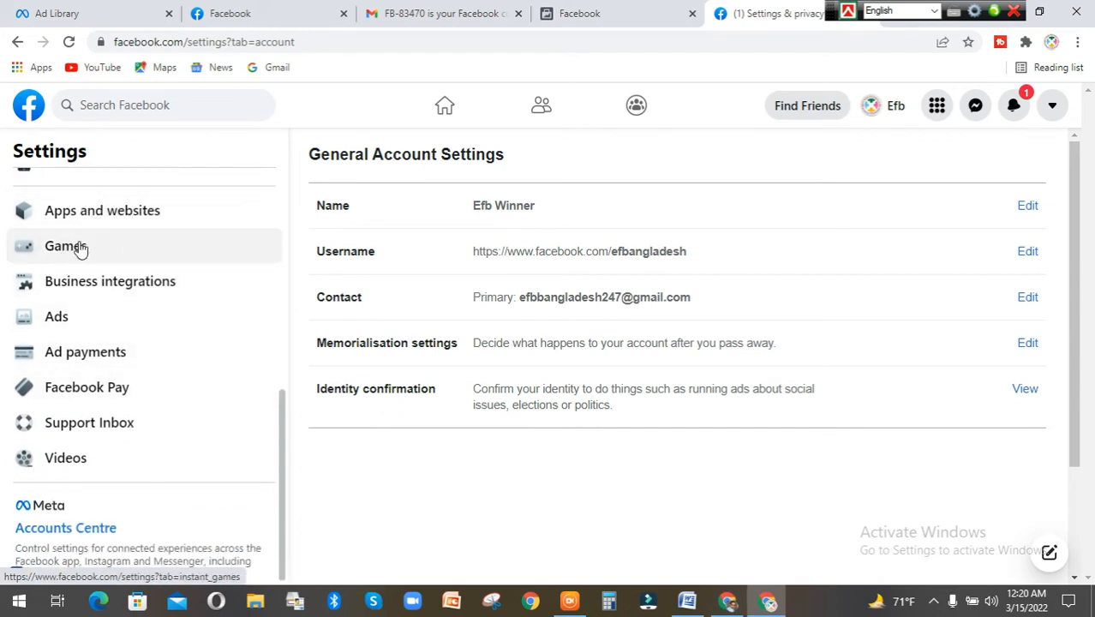
Open the account's own profile page and look over its intro and posts
left_click(876, 109)
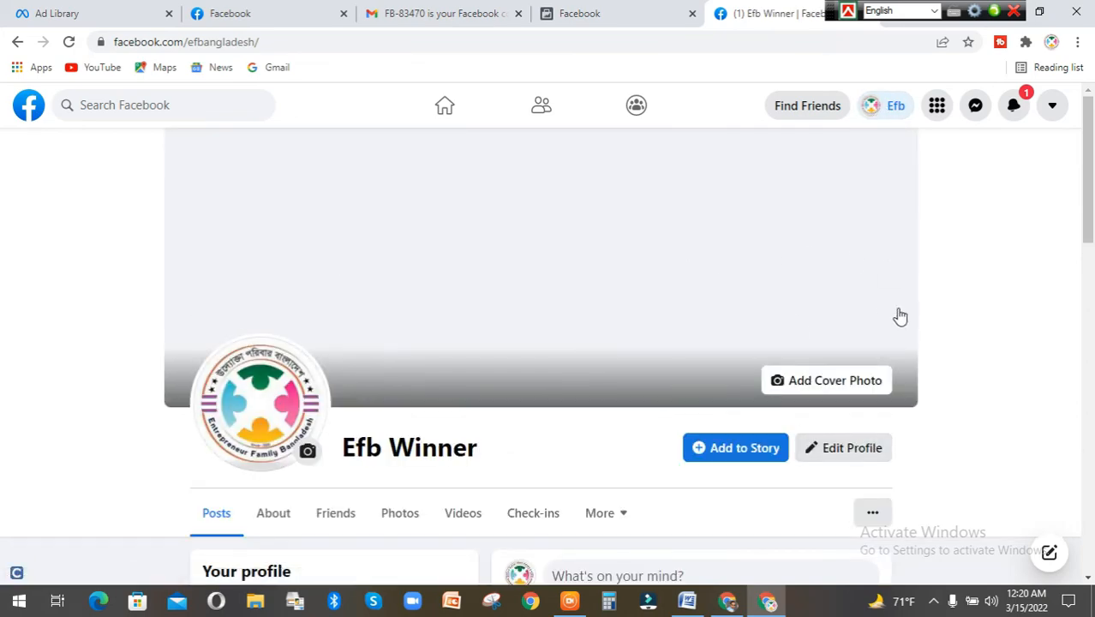
scroll(947, 324, "down", 5)
scroll(947, 326, "down", 3)
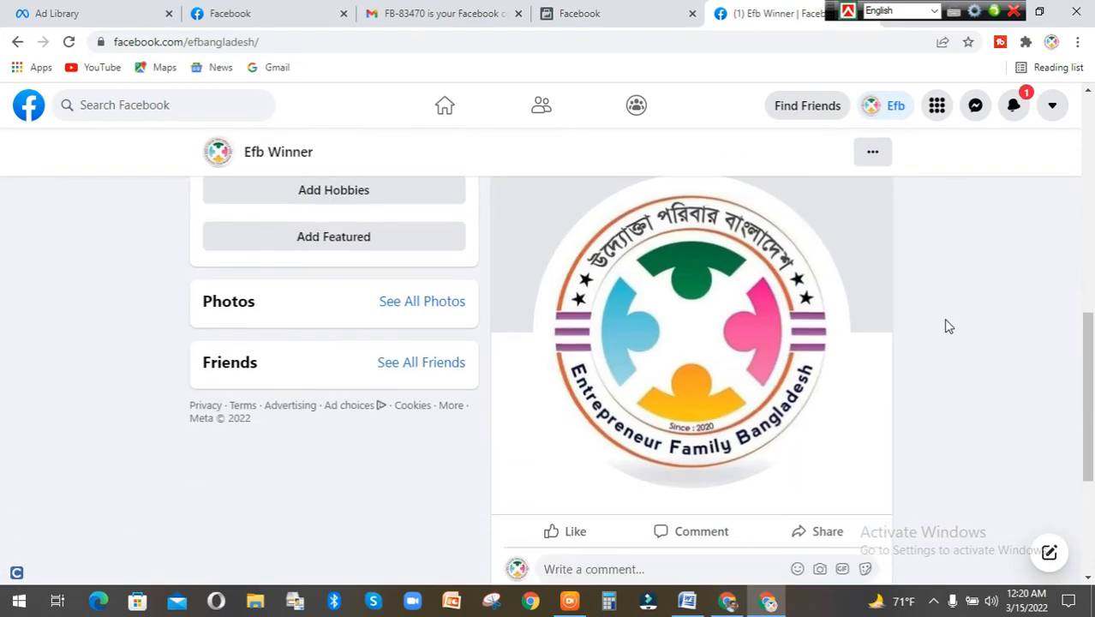
scroll(947, 326, "up", 3)
scroll(946, 323, "up", 3)
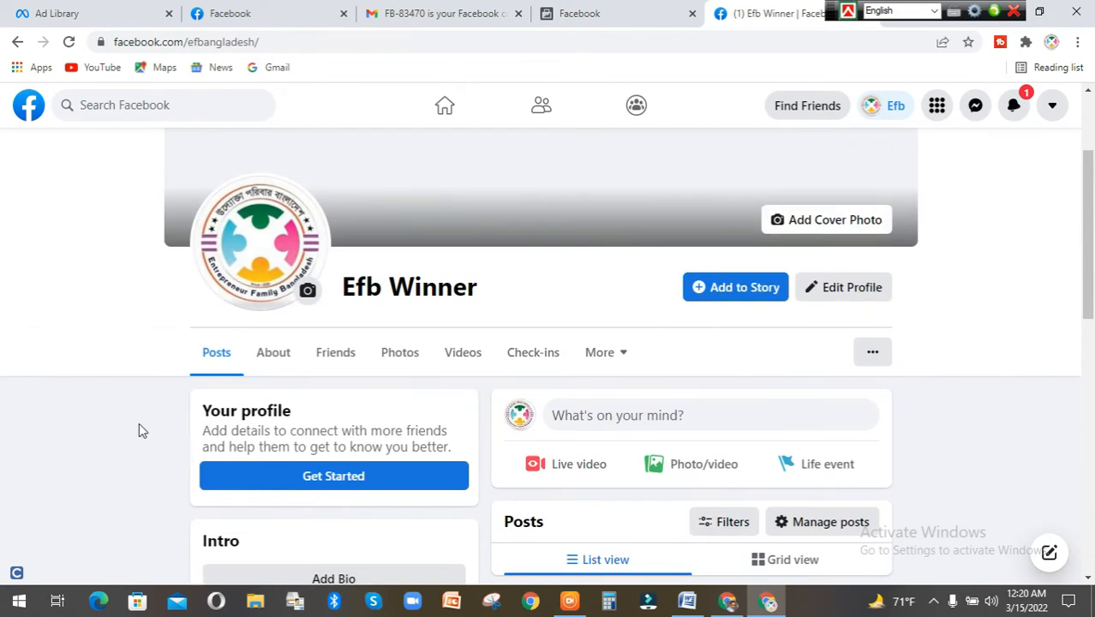
scroll(127, 398, "down", 2)
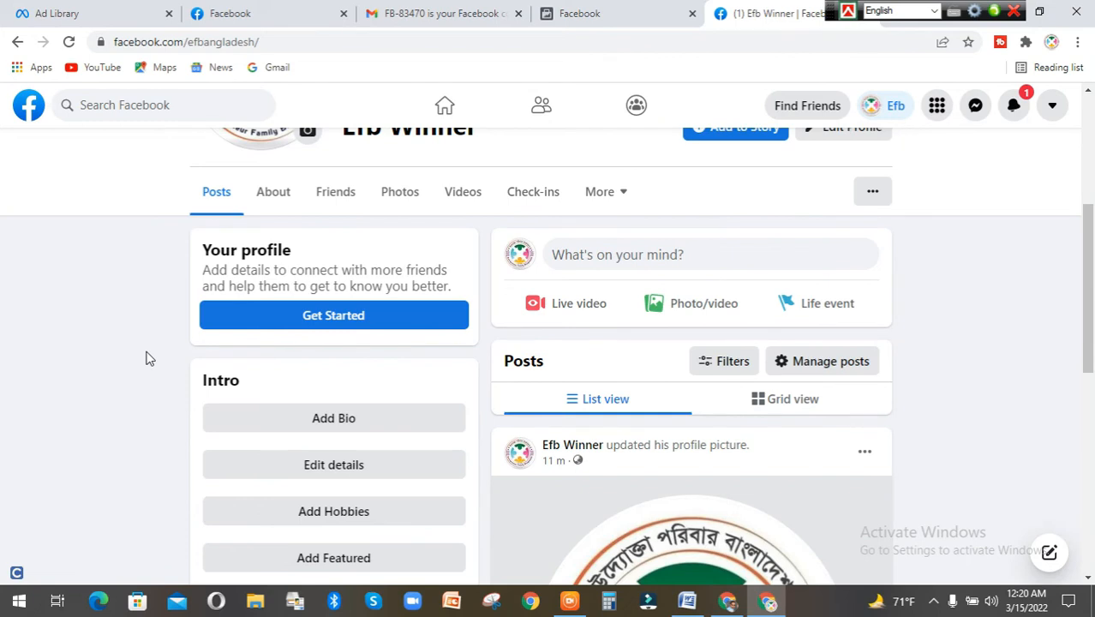
scroll(137, 359, "down", 2)
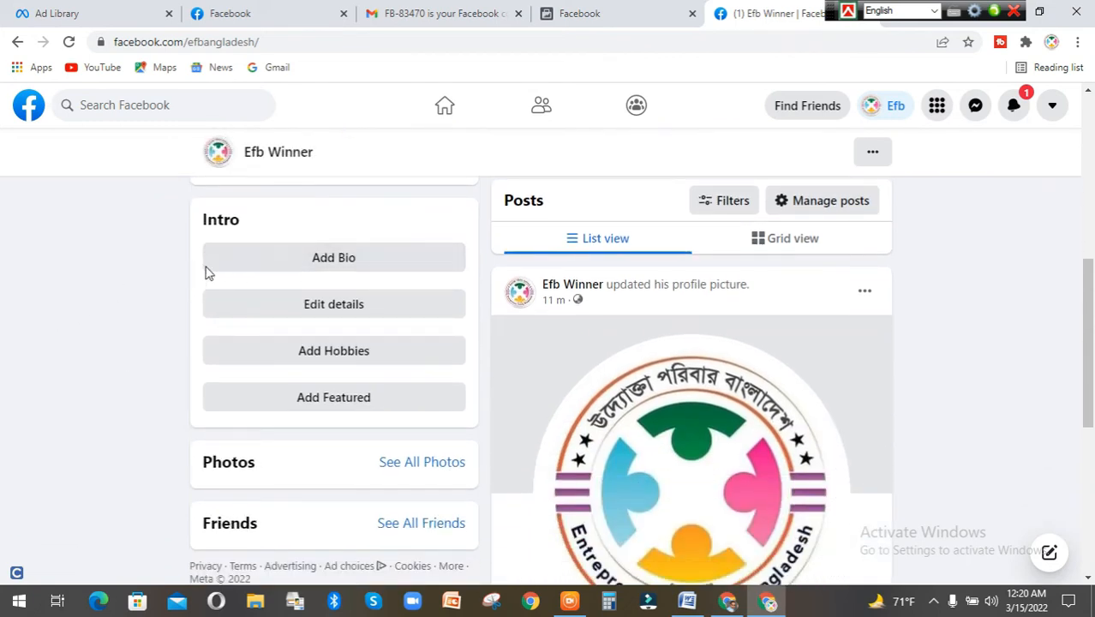
Open the bio in the profile's Intro section for editing and check its character allowance
left_click(359, 264)
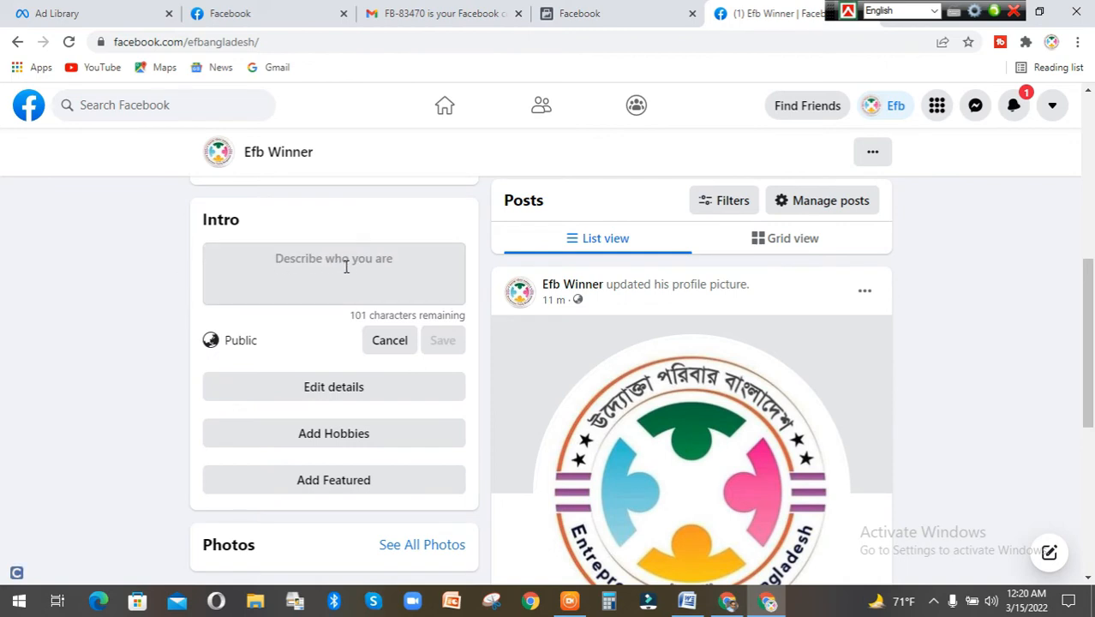
left_click(379, 266)
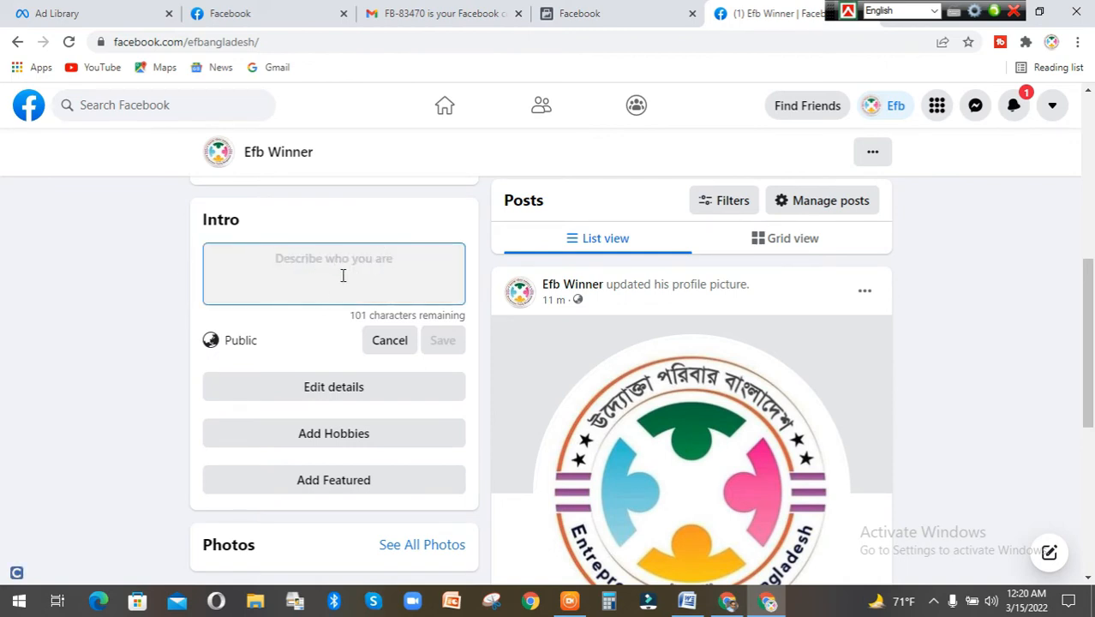
left_click(351, 319)
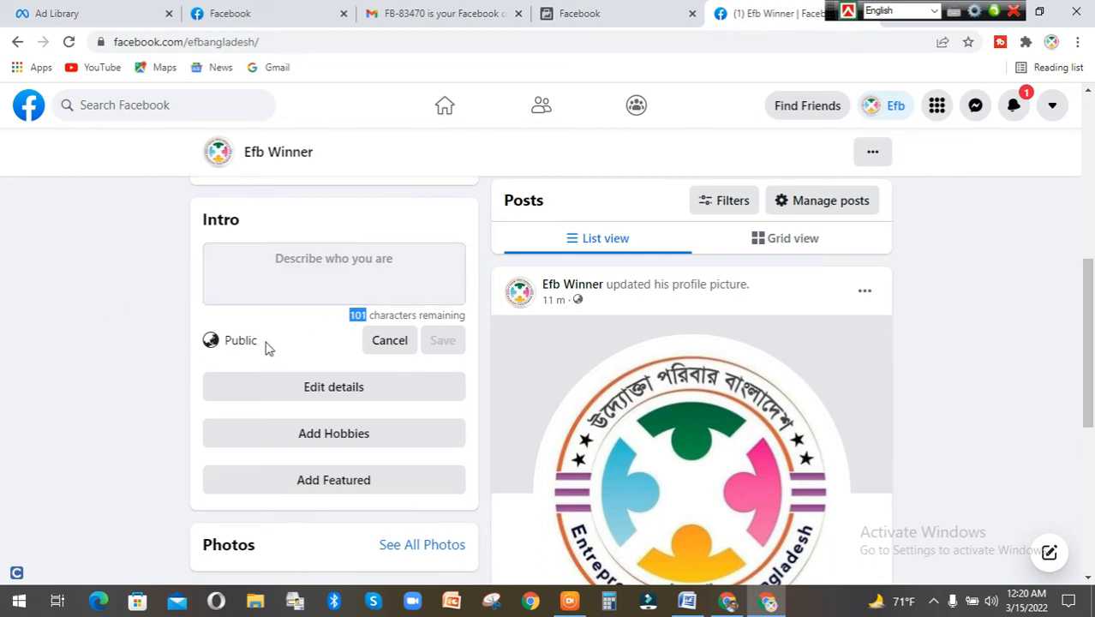
left_click(114, 279)
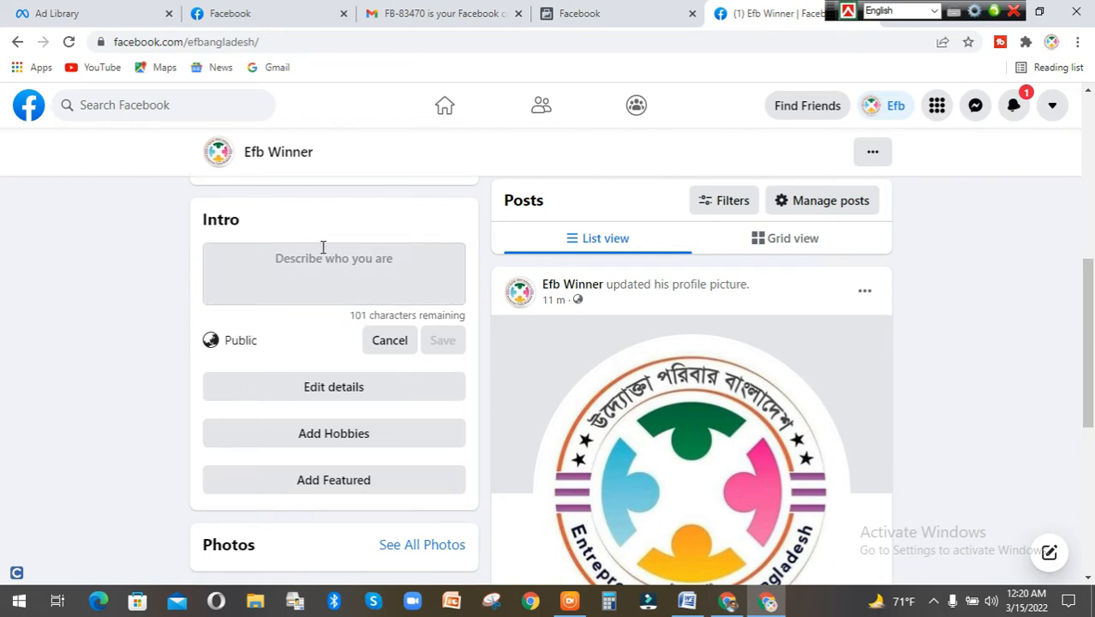
Review the Intro's work, education, location and link details and open its Hobbies dialog, closing both without changes
left_click(346, 396)
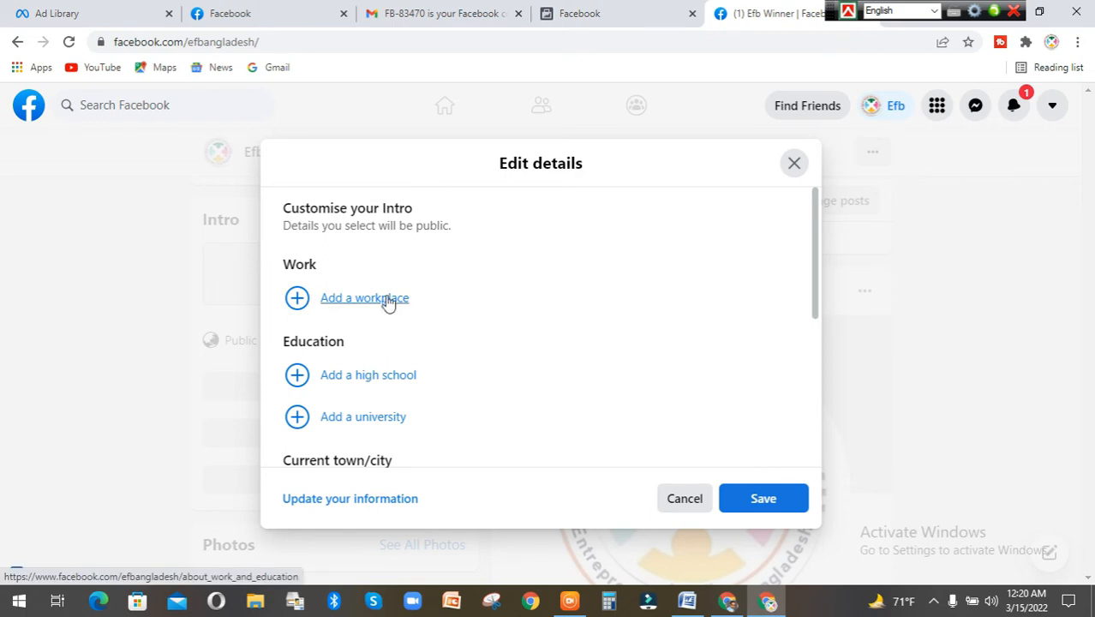
scroll(481, 306, "down", 2)
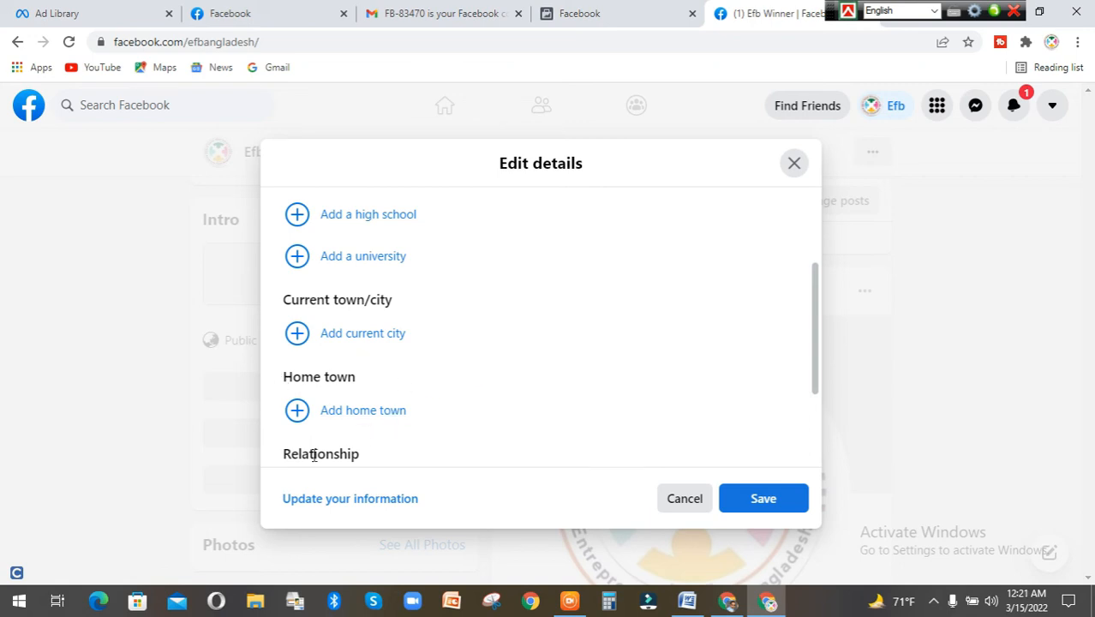
scroll(462, 448, "down", 2)
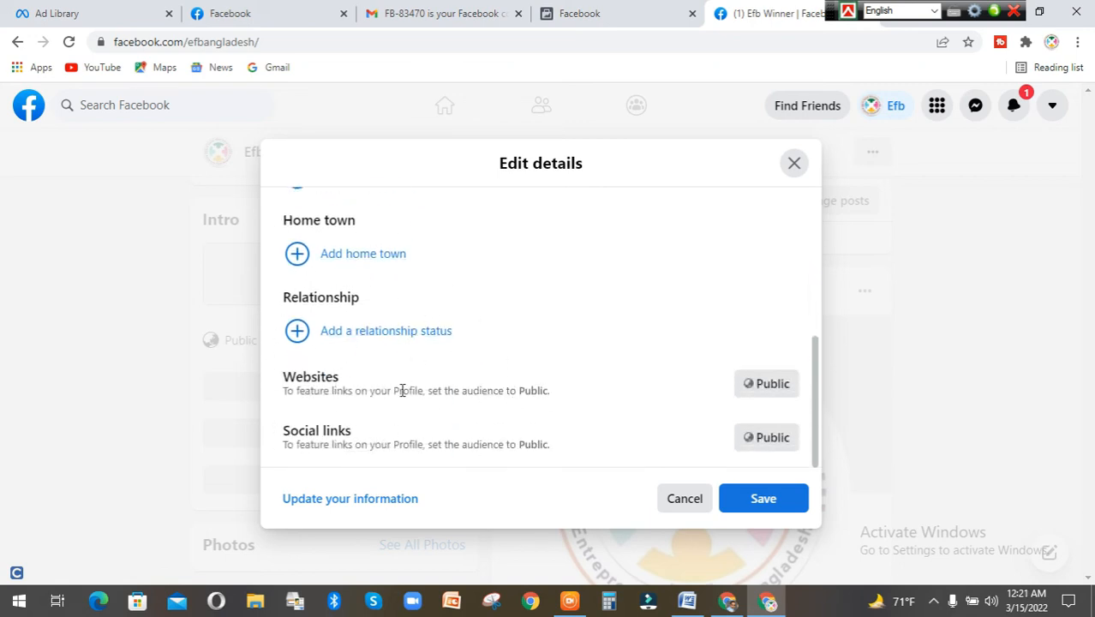
scroll(396, 385, "up", 3)
left_click(794, 164)
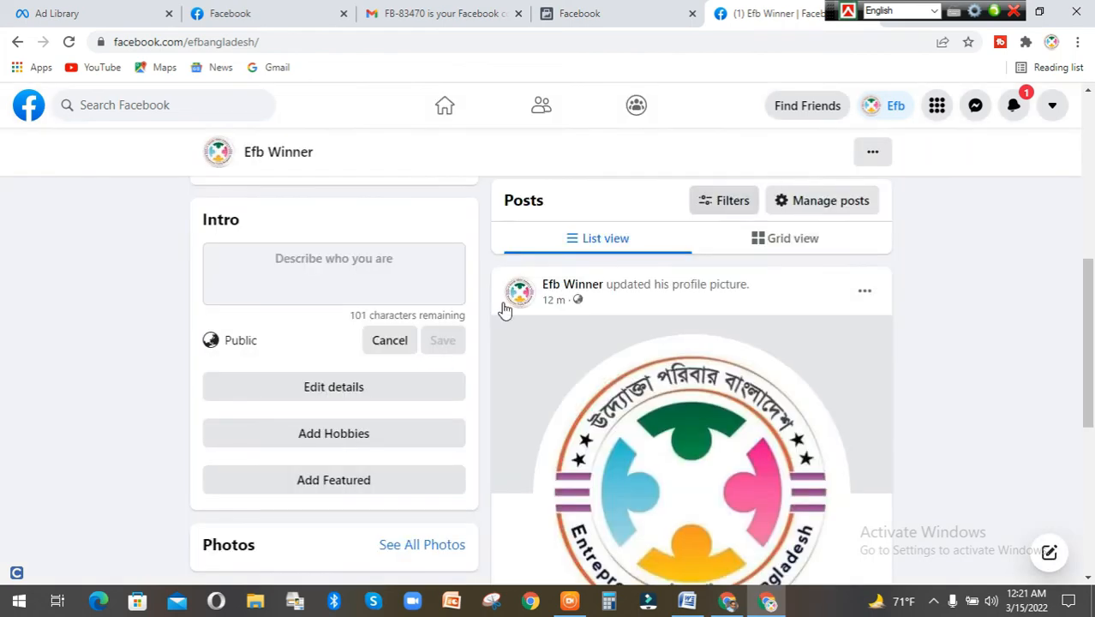
left_click(331, 441)
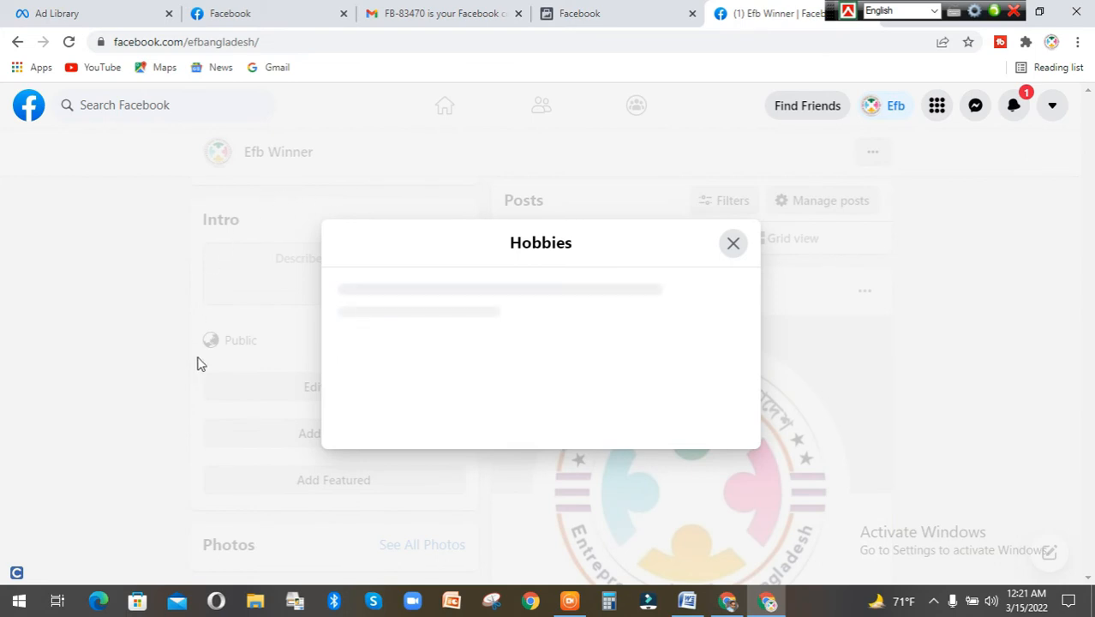
left_click(732, 154)
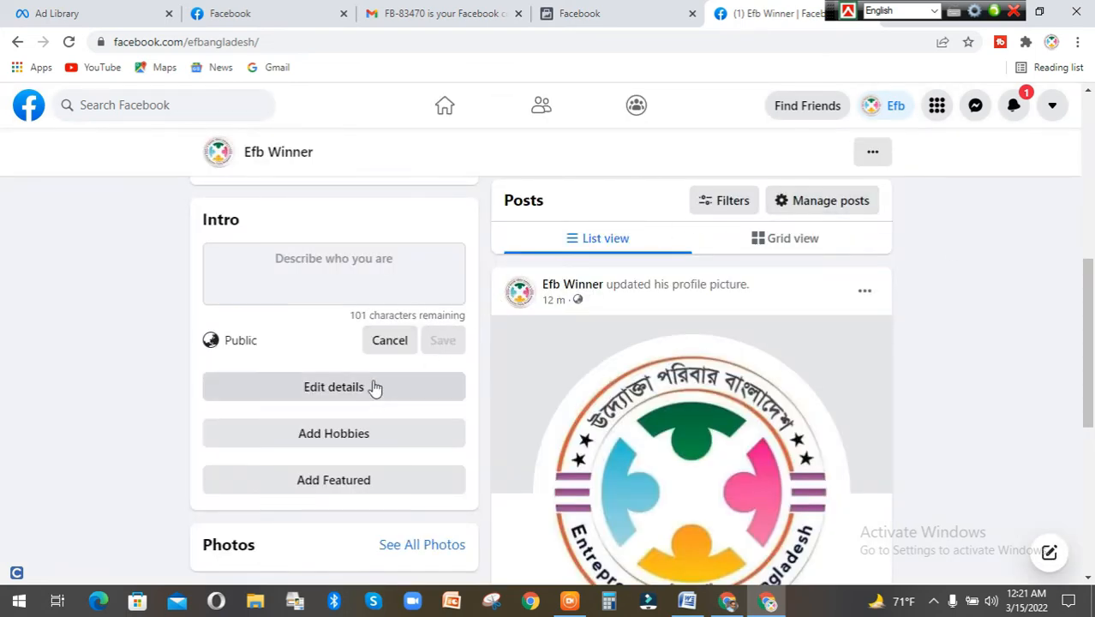
scroll(375, 387, "up", 5)
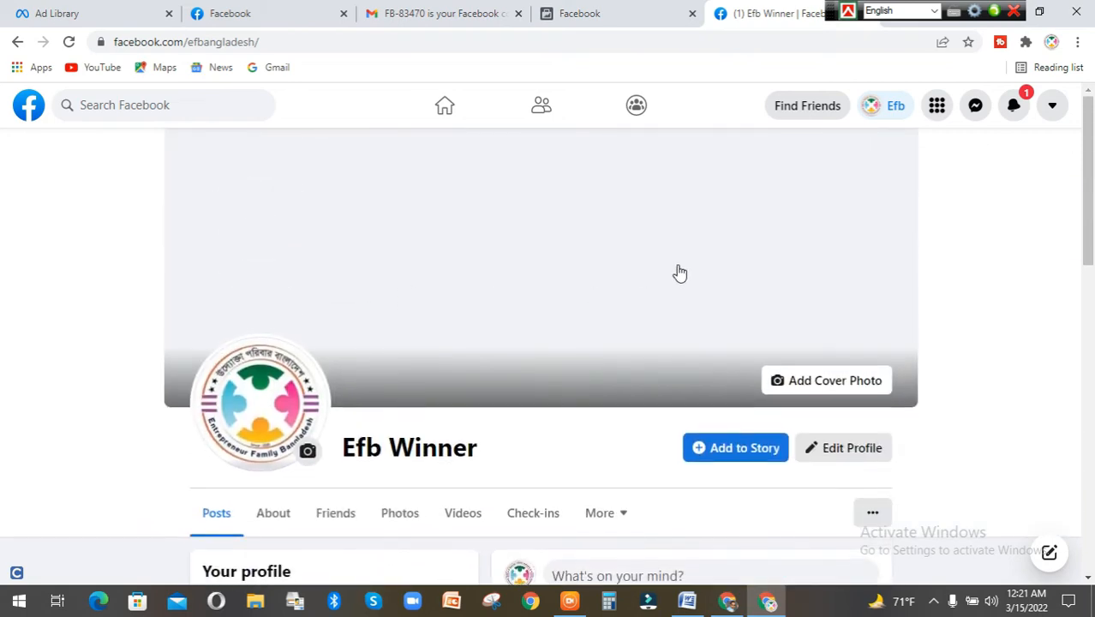
scroll(677, 272, "down", 5)
scroll(663, 274, "up", 5)
left_click(1052, 110)
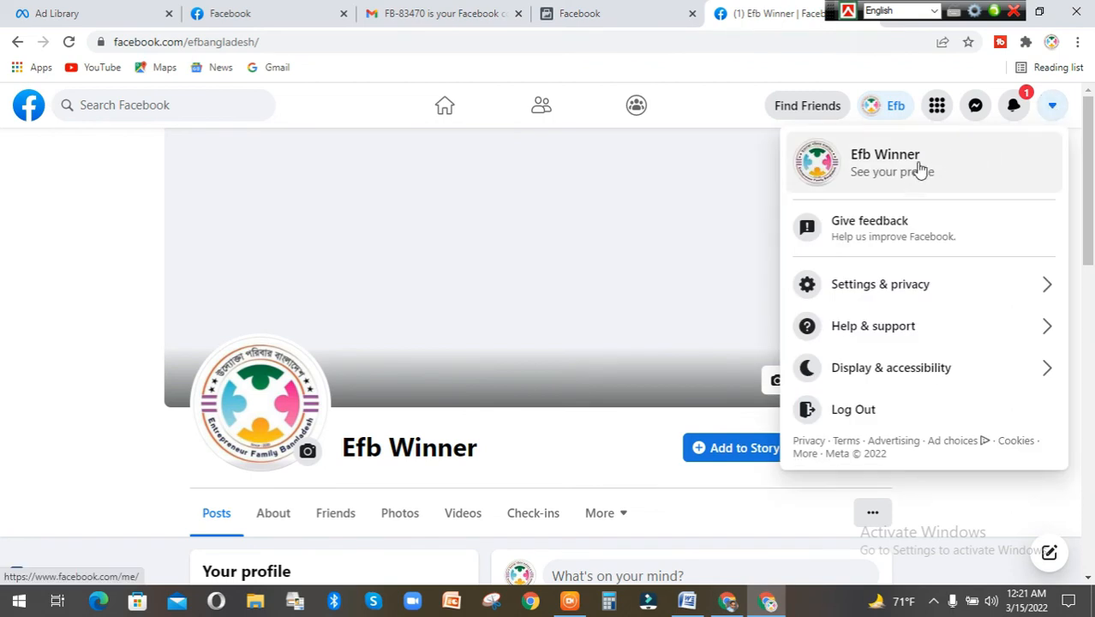
left_click(1, 289)
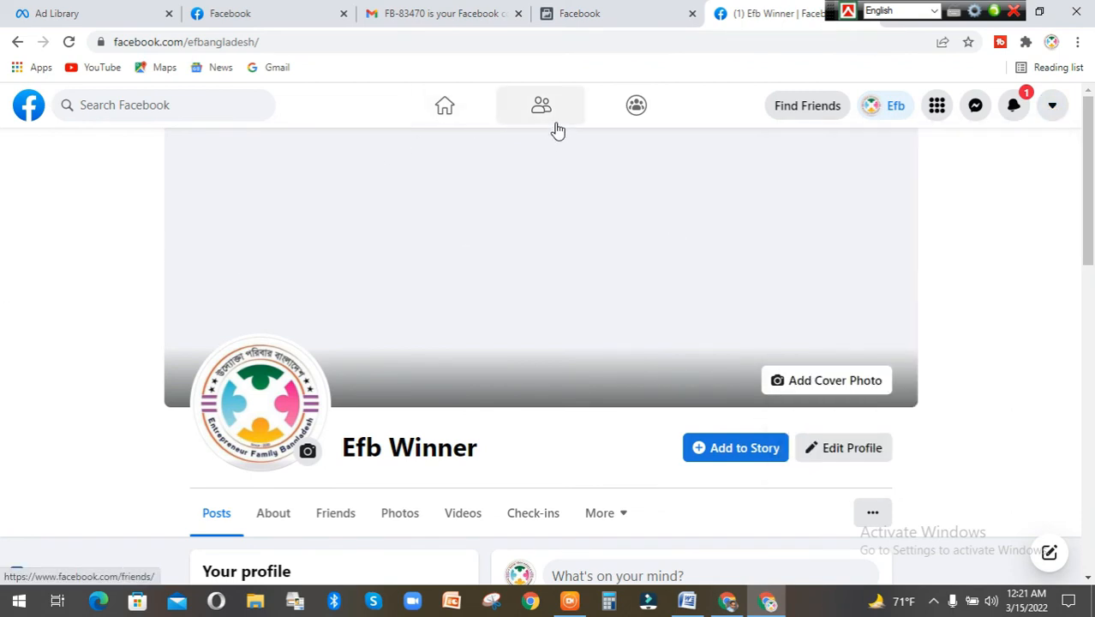
Return to the home feed and open the EFB Bangladesh Page from the list of managed Pages
left_click(444, 110)
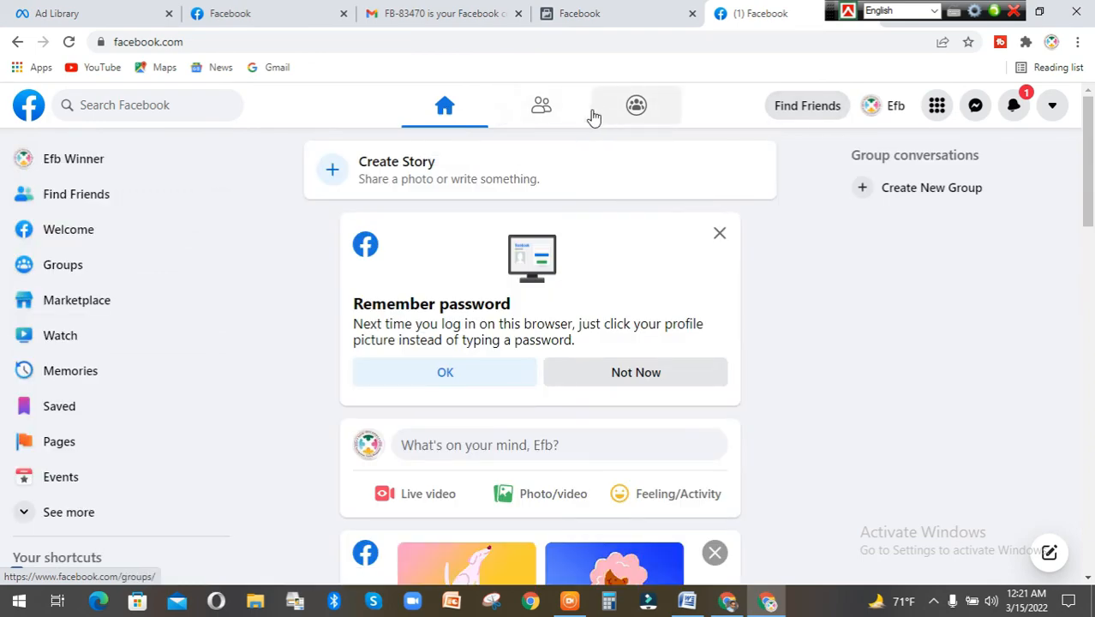
scroll(840, 363, "down", 4)
scroll(845, 366, "down", 3)
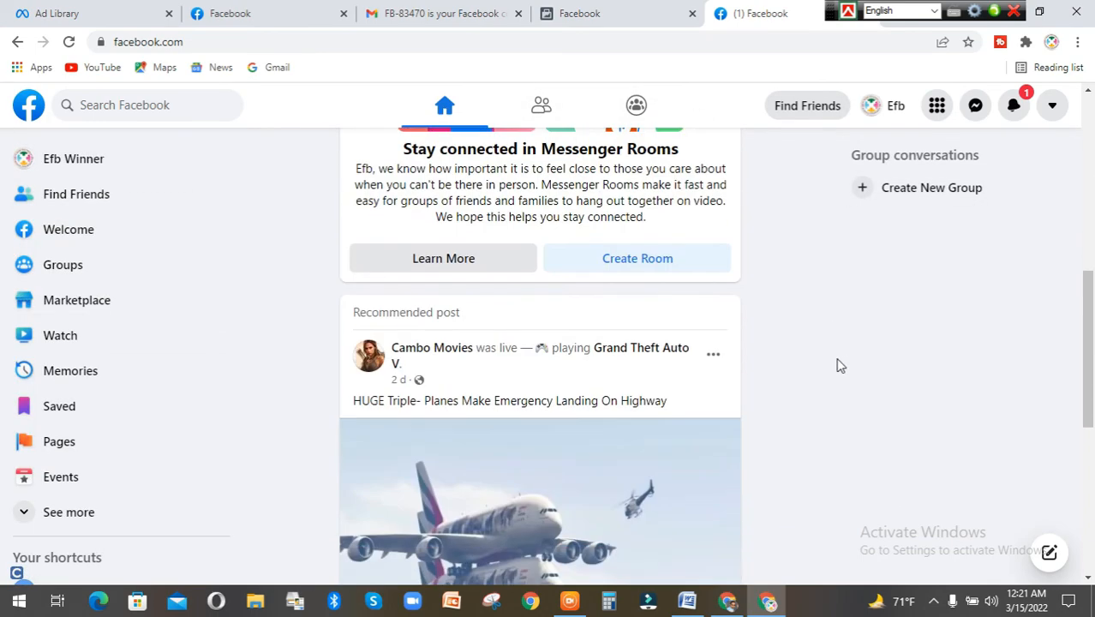
left_click(75, 446)
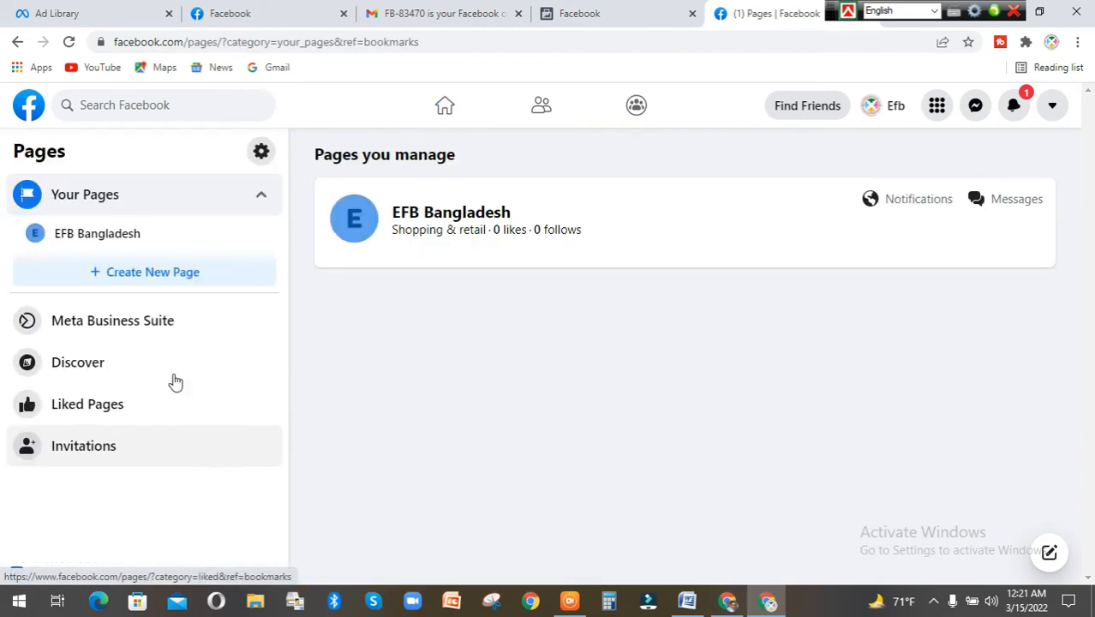
left_click(455, 221)
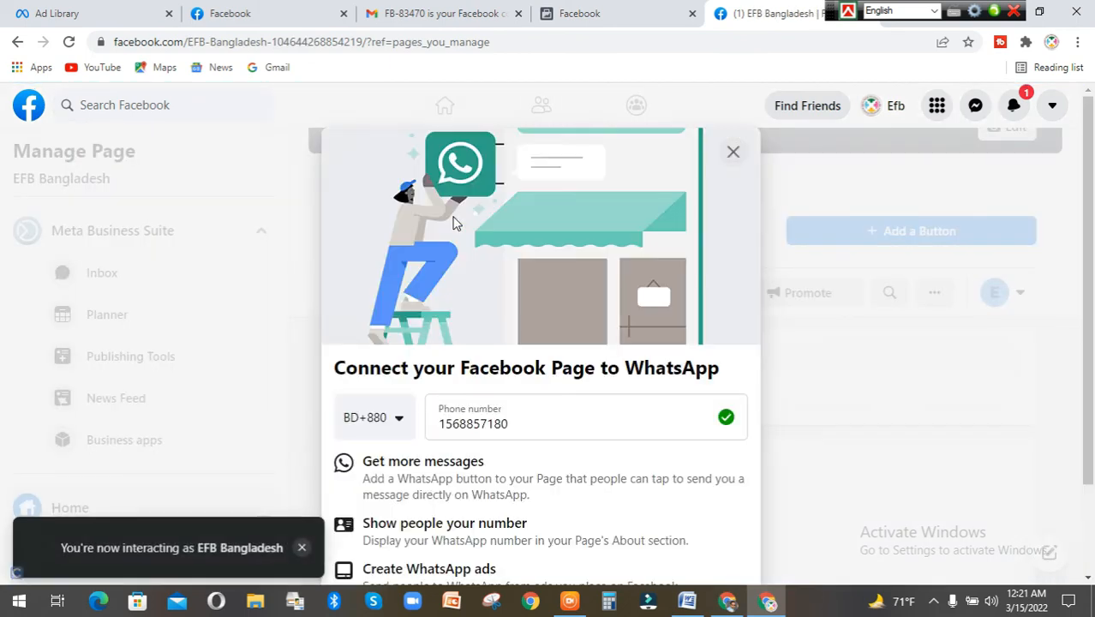
Read through the offer to connect the Page to WhatsApp and leave it without linking a number
scroll(510, 231, "down", 1)
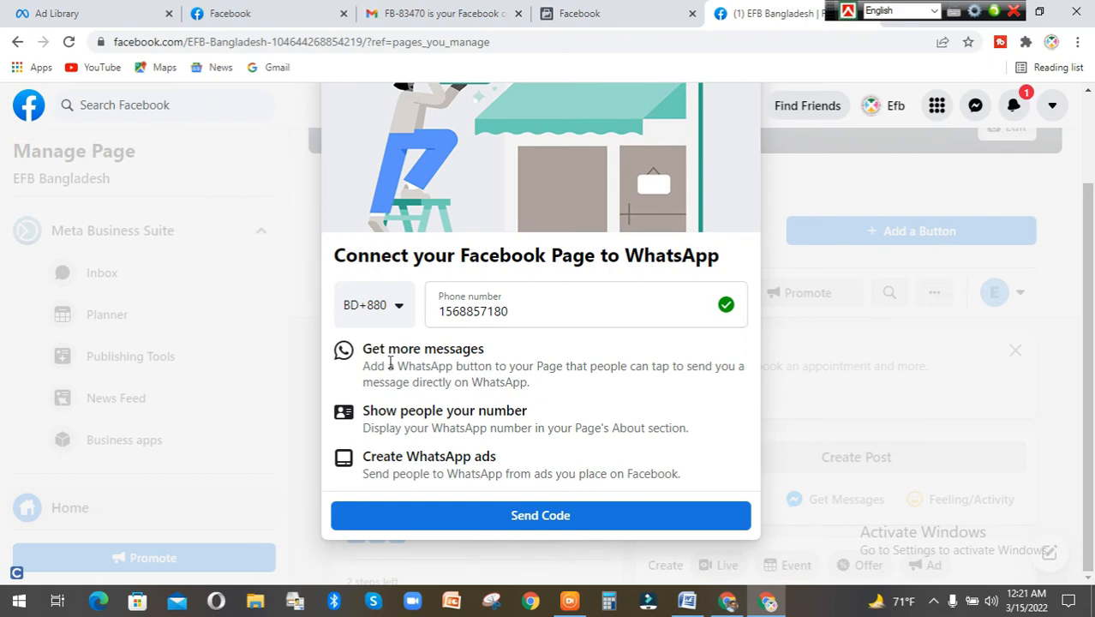
scroll(574, 347, "up", 1)
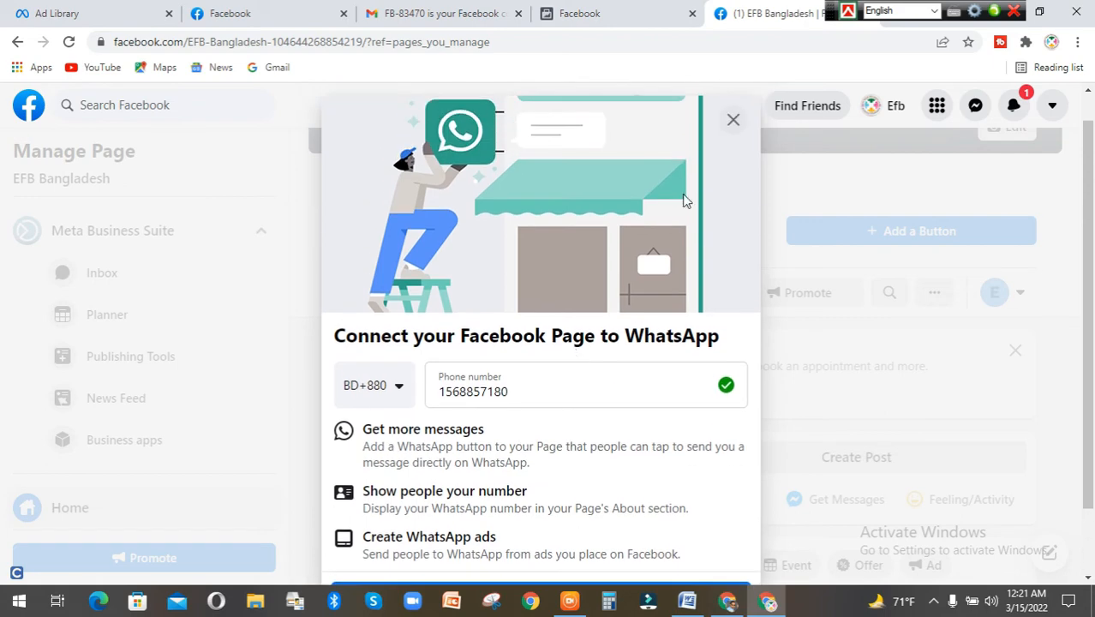
left_click(733, 120)
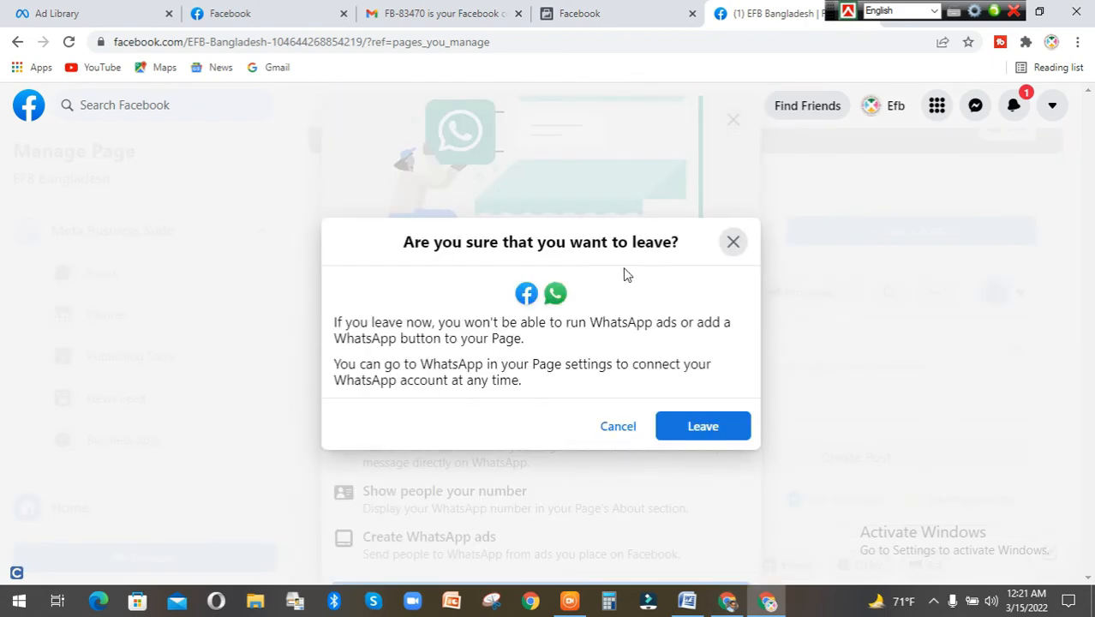
left_click(735, 243)
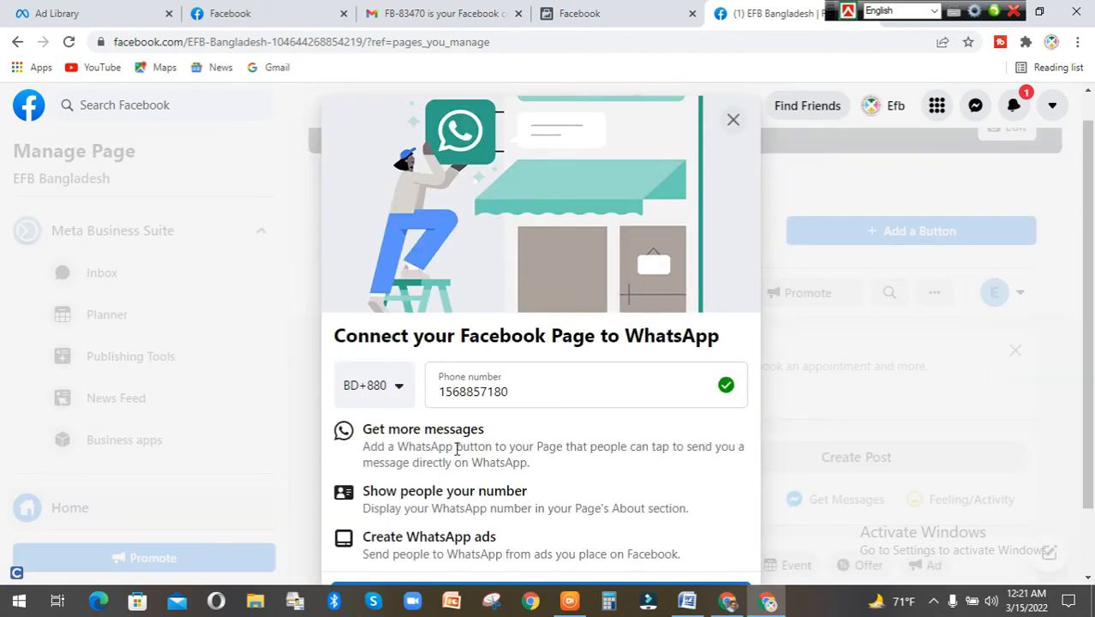
scroll(471, 489, "down", 1)
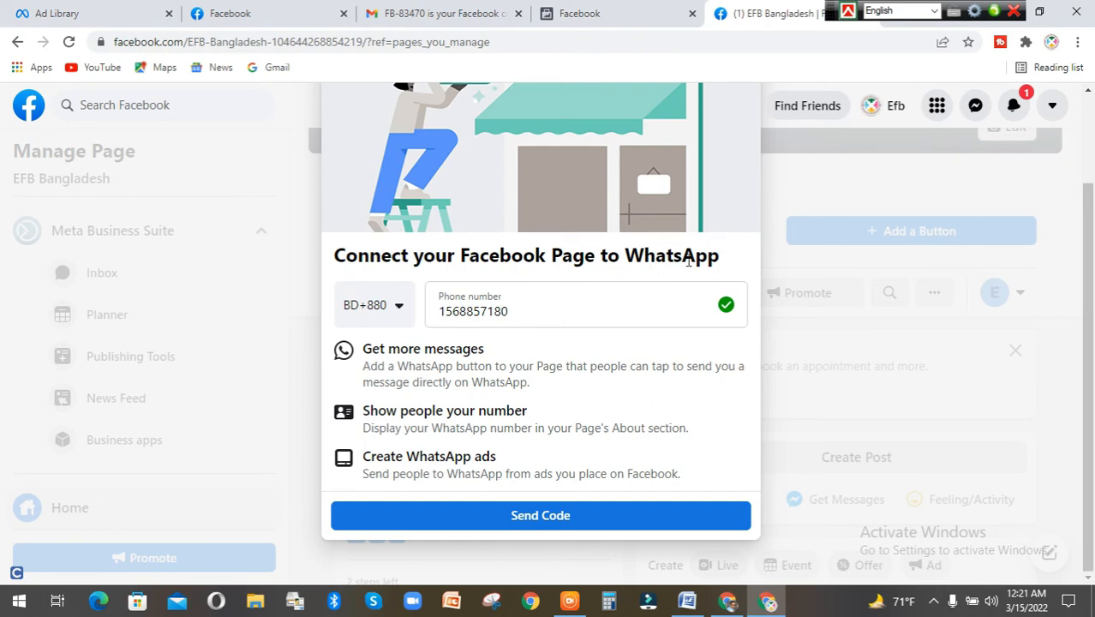
scroll(688, 260, "up", 4)
left_click(733, 152)
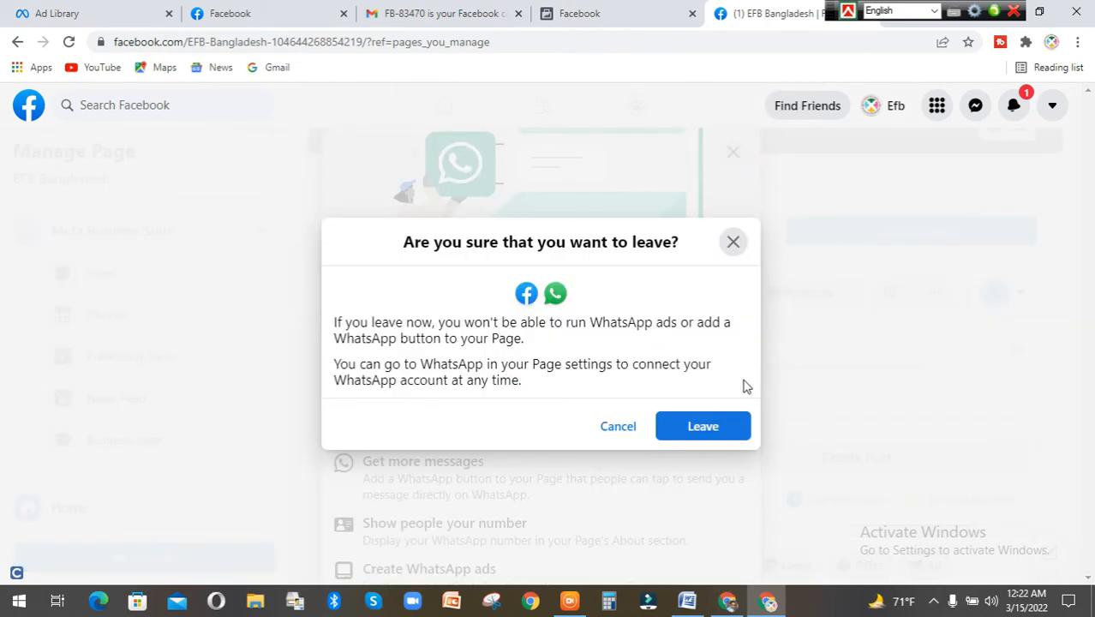
left_click(619, 429)
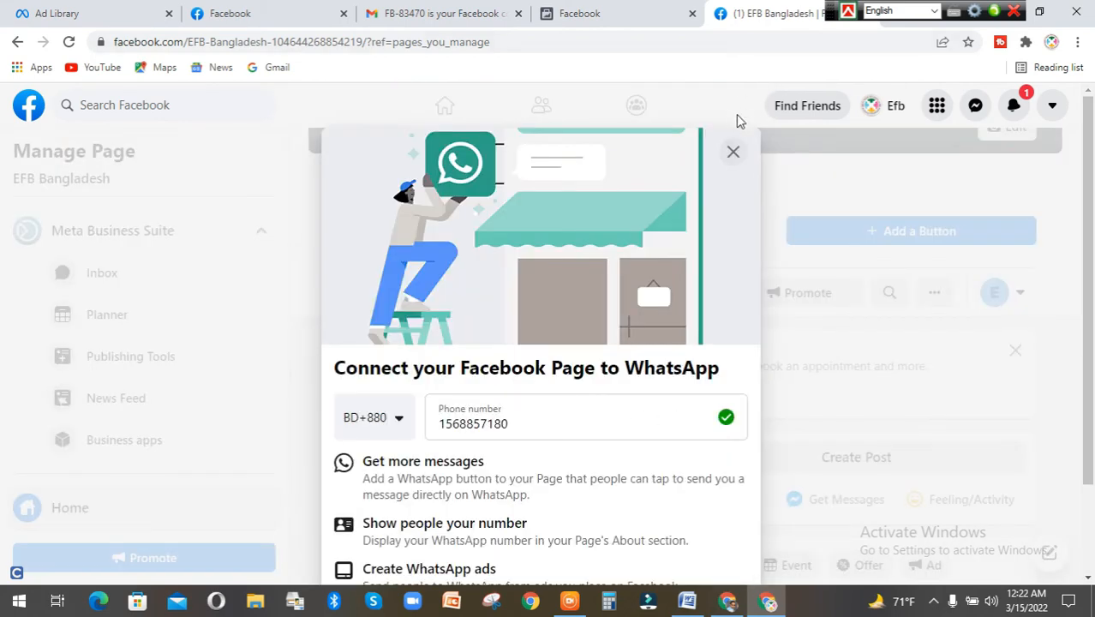
left_click(734, 152)
left_click(702, 424)
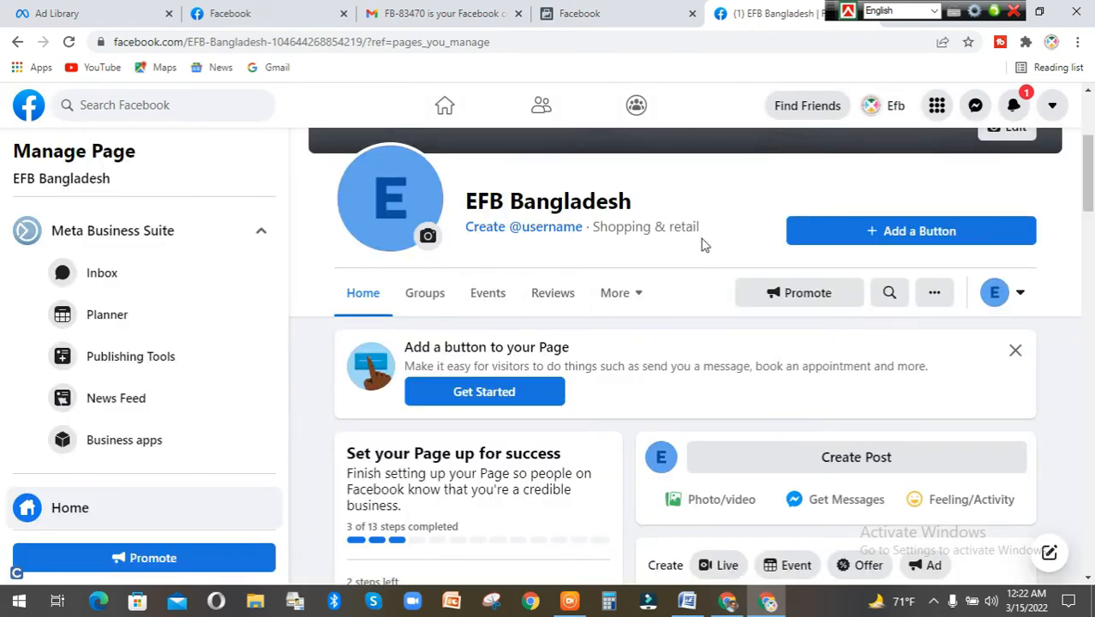
Look over the EFB Bangladesh Page from its header down to the setup checklist, page tips and ad options
scroll(460, 277, "down", 4)
scroll(687, 311, "down", 5)
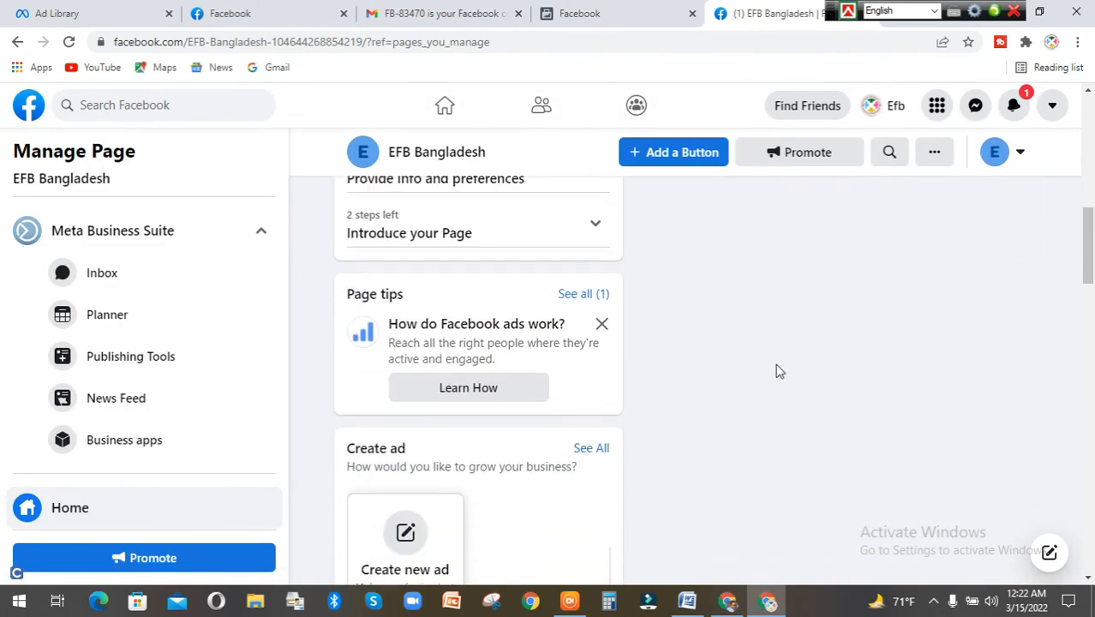
scroll(853, 365, "up", 8)
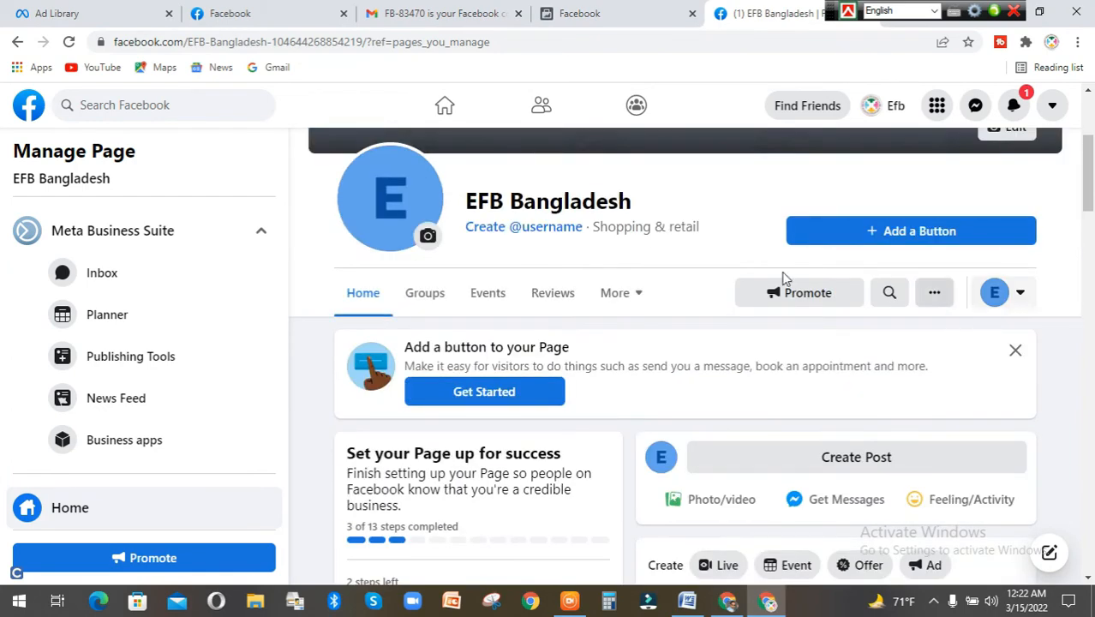
scroll(610, 371, "up", 1)
scroll(610, 371, "down", 1)
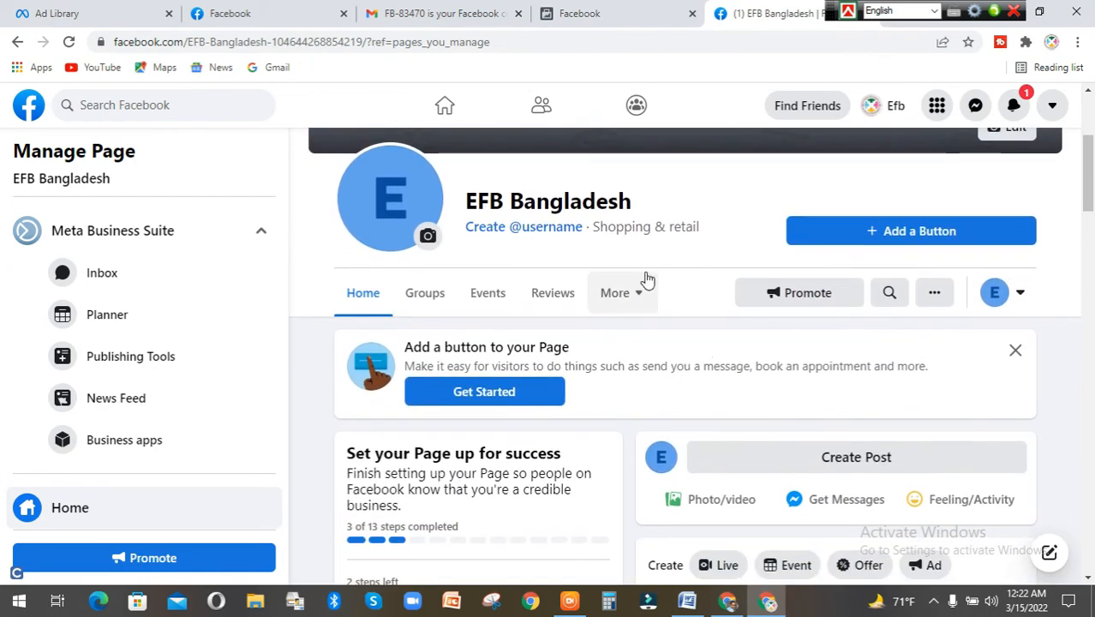
scroll(974, 313, "down", 2)
scroll(1046, 287, "down", 2)
scroll(968, 292, "up", 1)
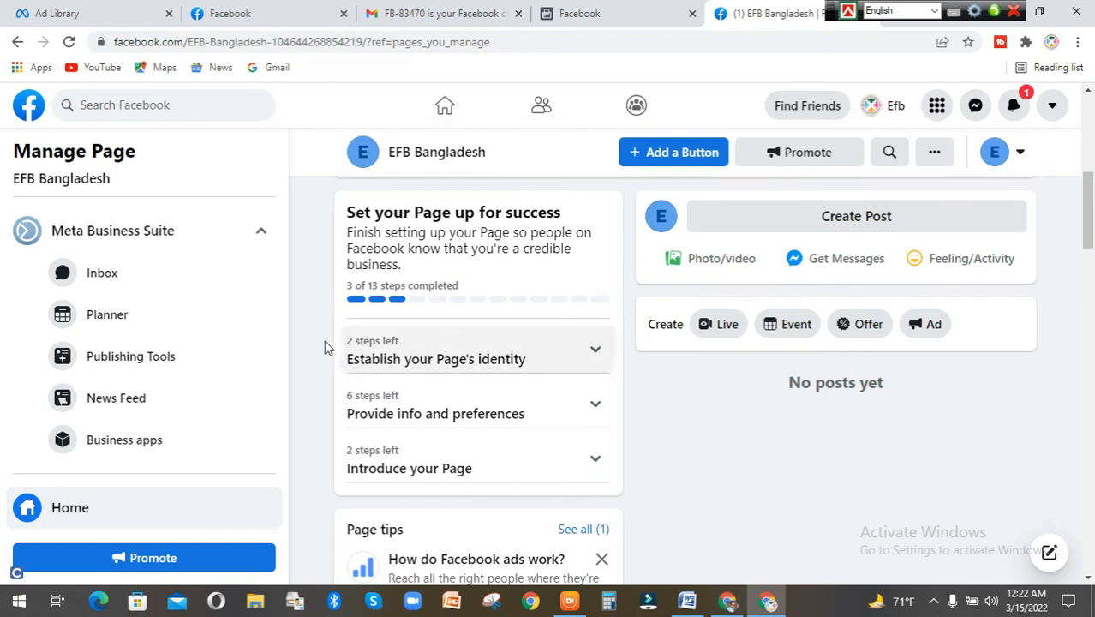
Expand the "Establish your Page's identity" section of the setup checklist and review its profile picture and cover photo tasks
left_click(495, 349)
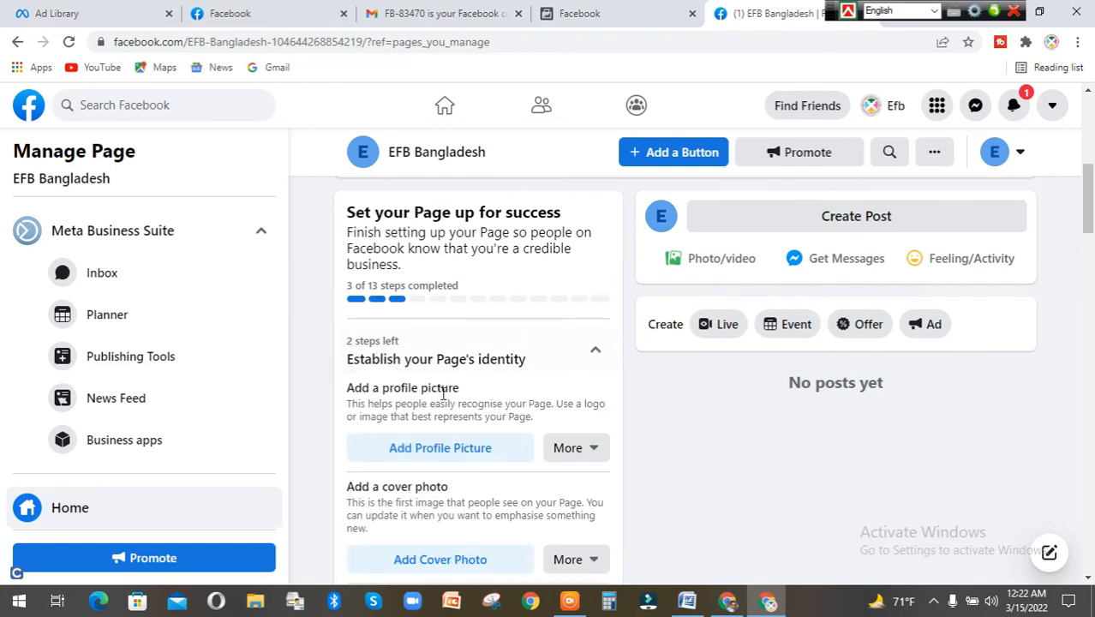
scroll(480, 394, "down", 1)
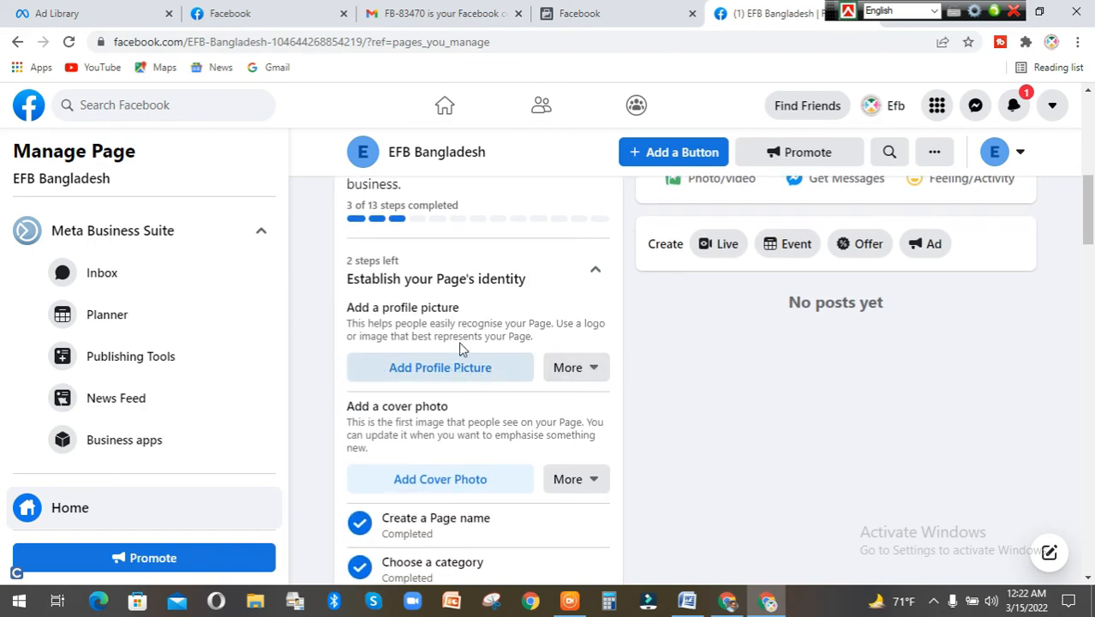
scroll(418, 351, "up", 4)
scroll(508, 354, "down", 2)
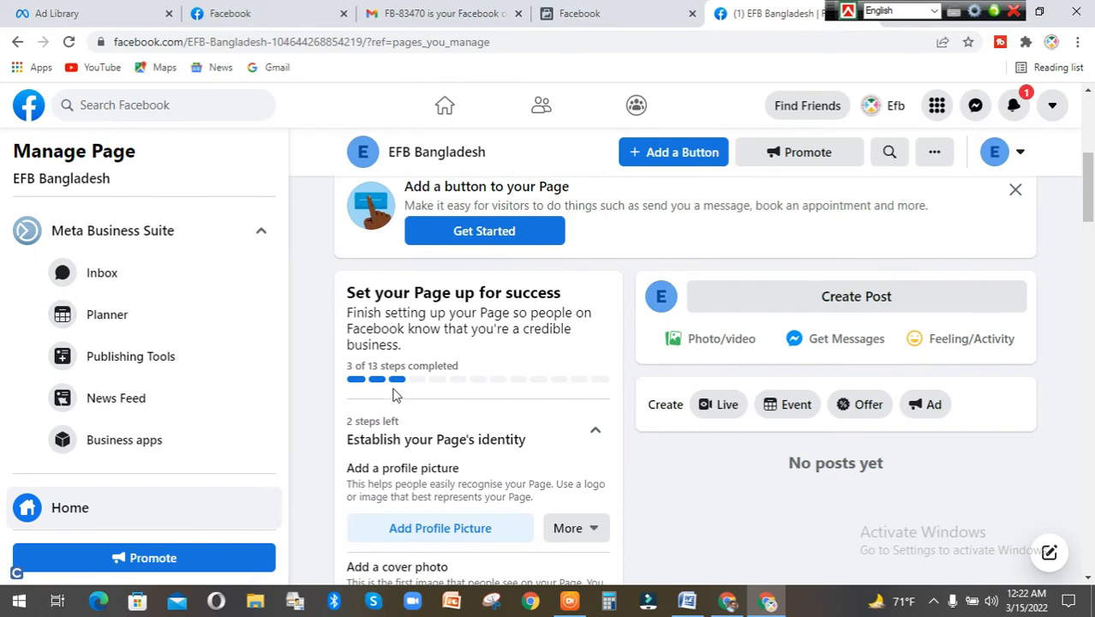
left_click(396, 442)
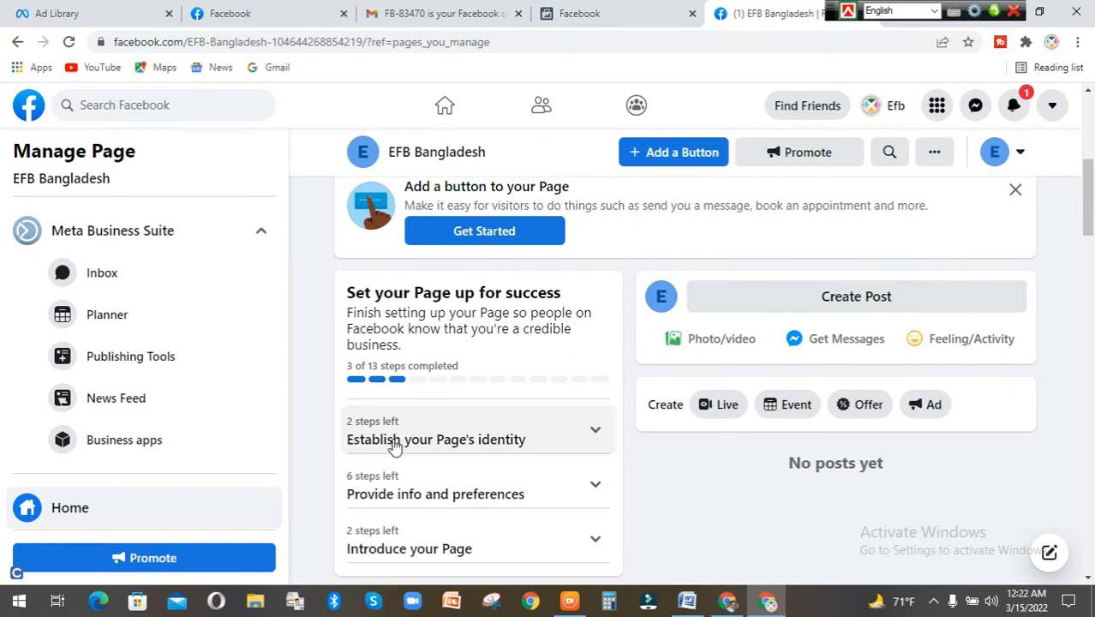
left_click(396, 442)
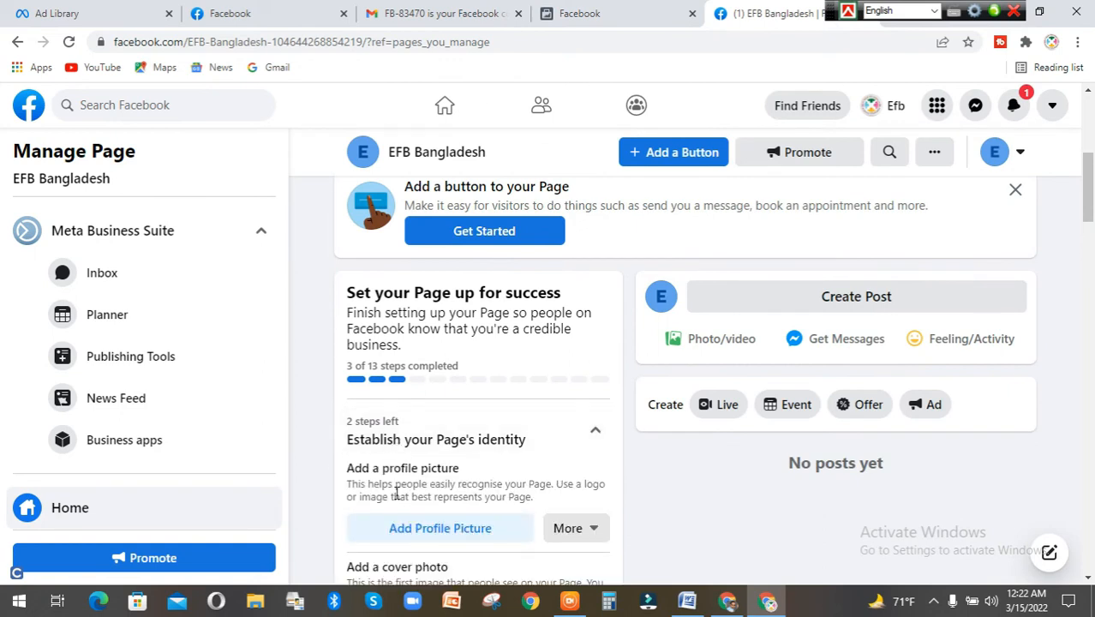
left_click(441, 529)
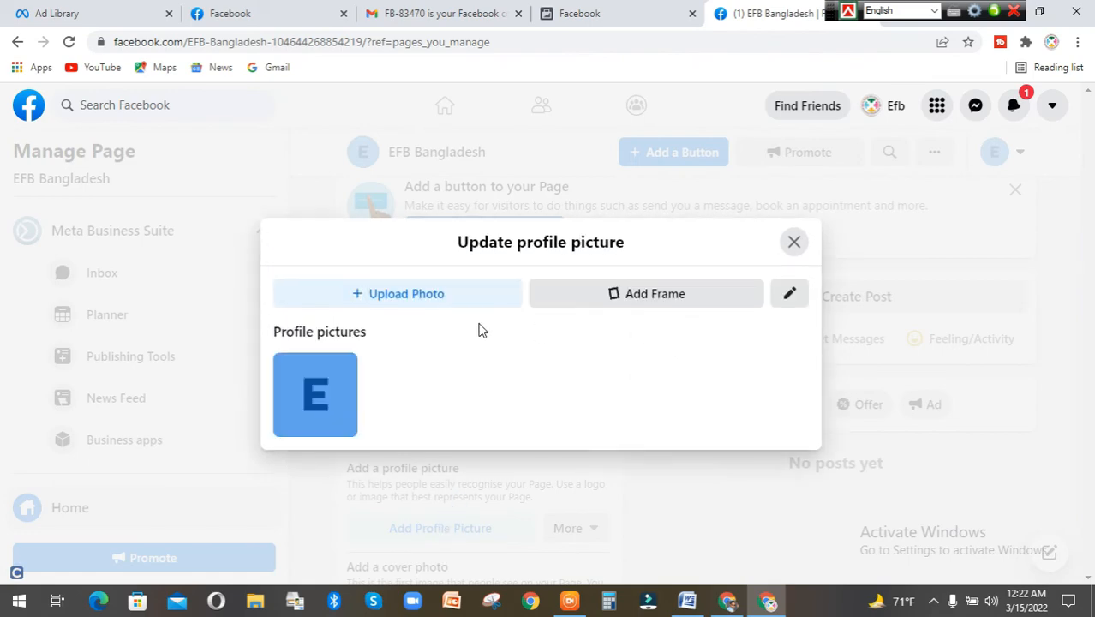
left_click(408, 293)
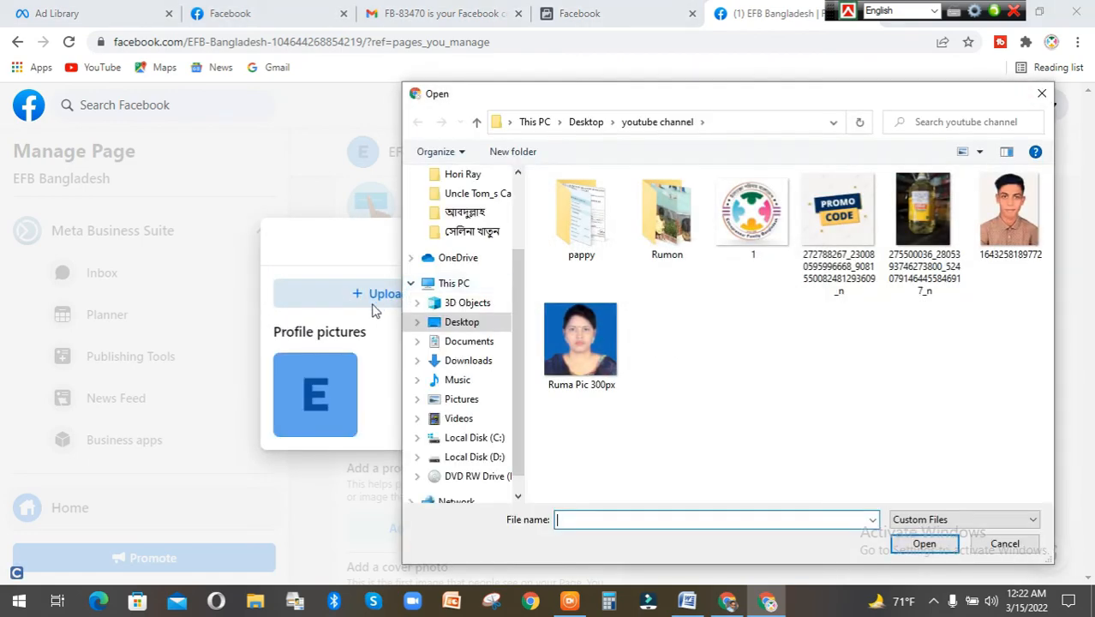
double_click(751, 216)
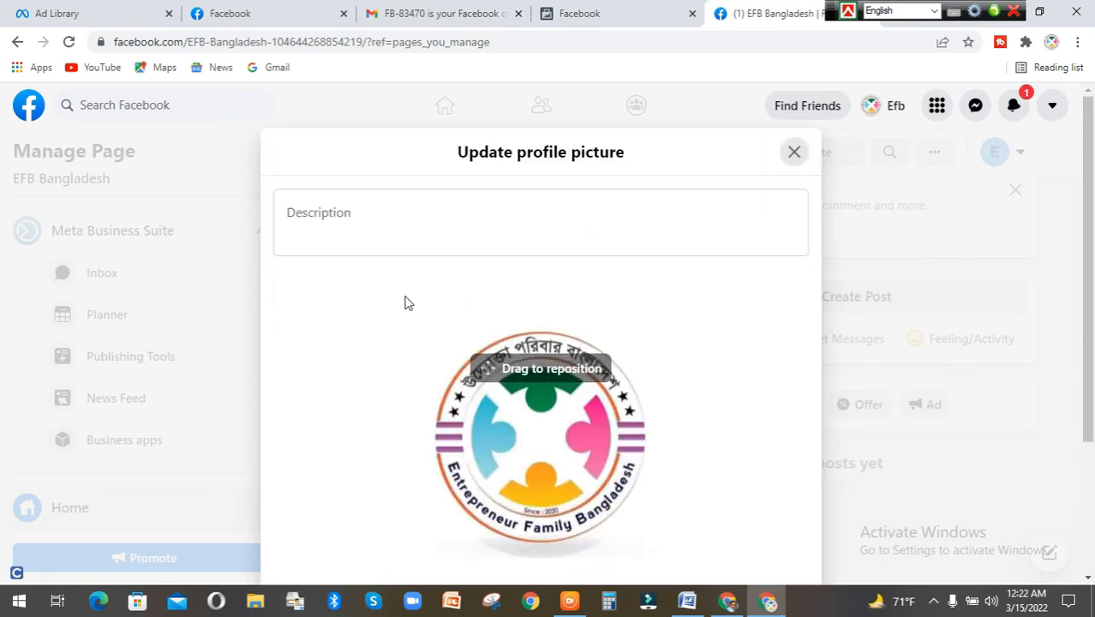
scroll(733, 302, "down", 2)
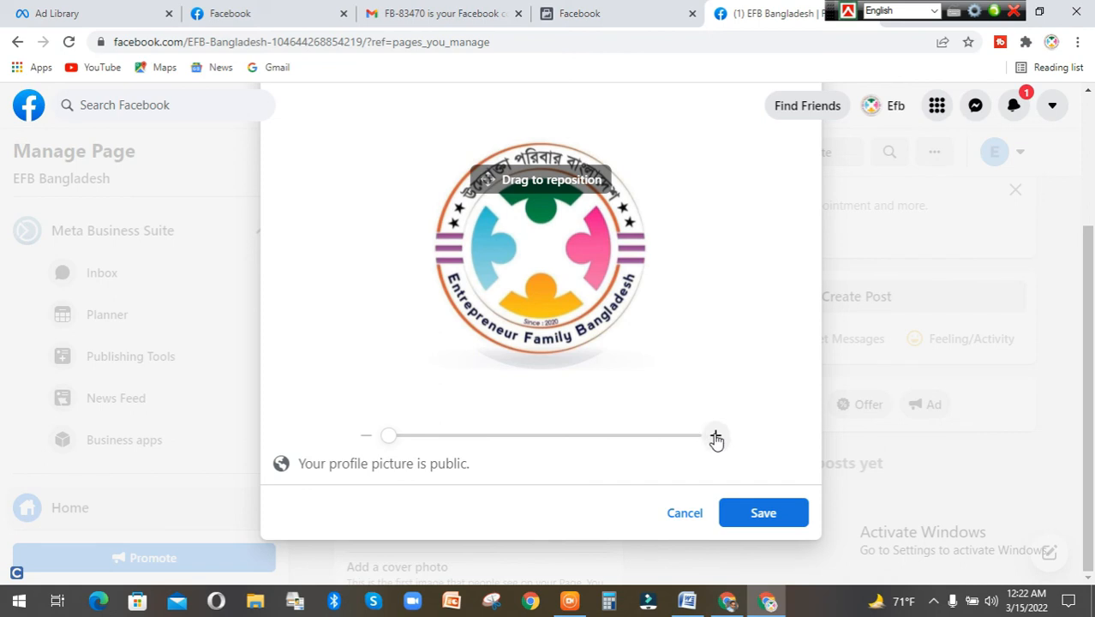
left_click_drag(385, 442, 363, 451)
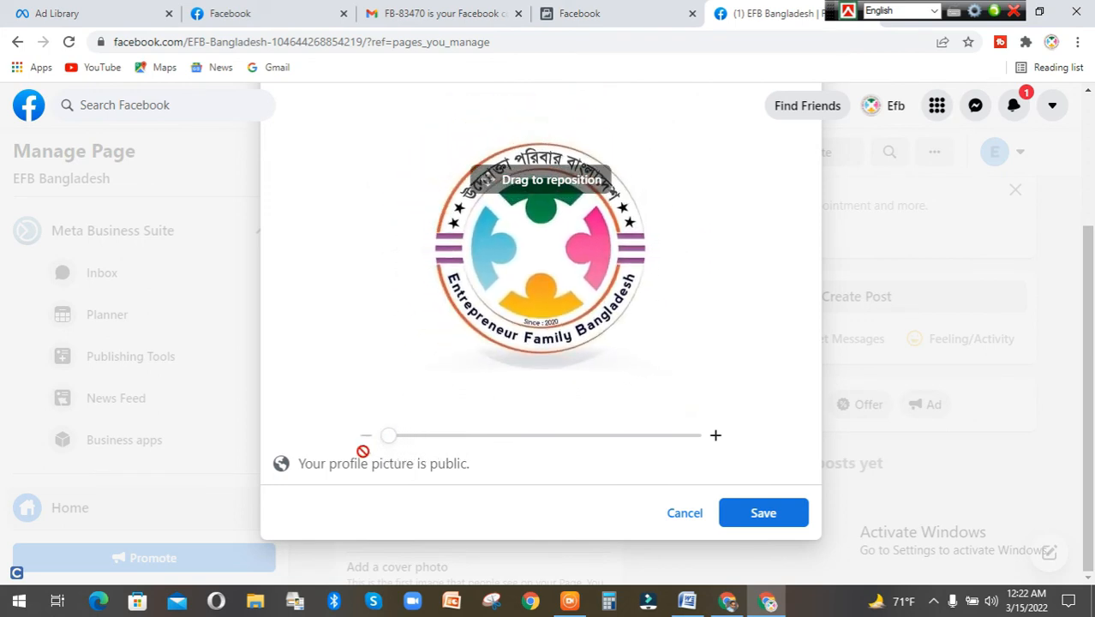
left_click(771, 517)
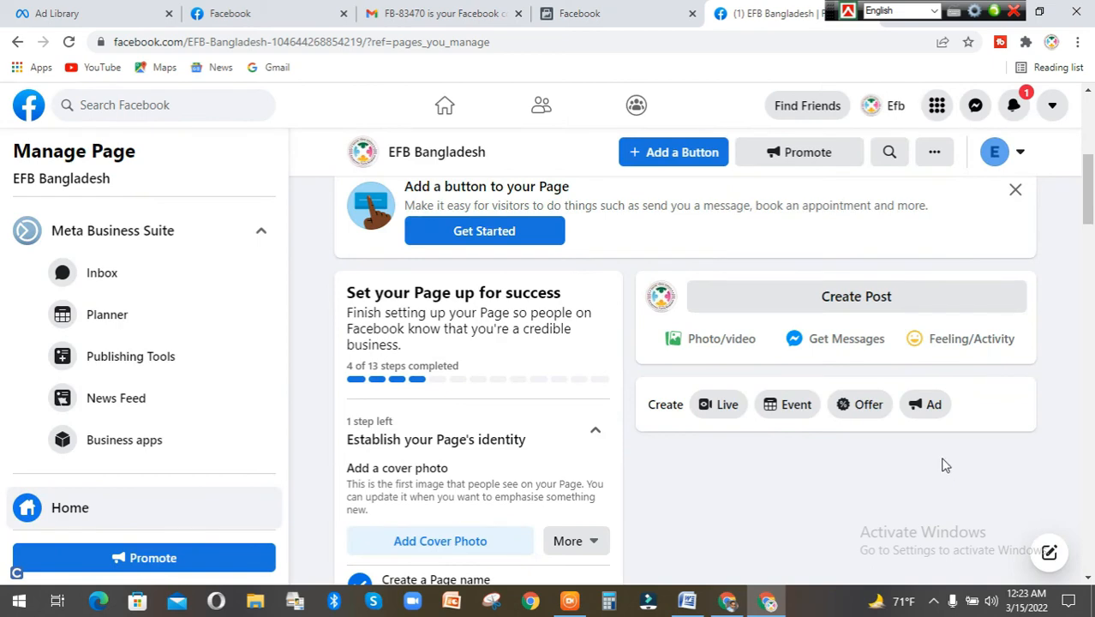
Start creating a username for the Page and enter efbangladesh to check its availability
scroll(576, 343, "up", 4)
scroll(630, 322, "down", 2)
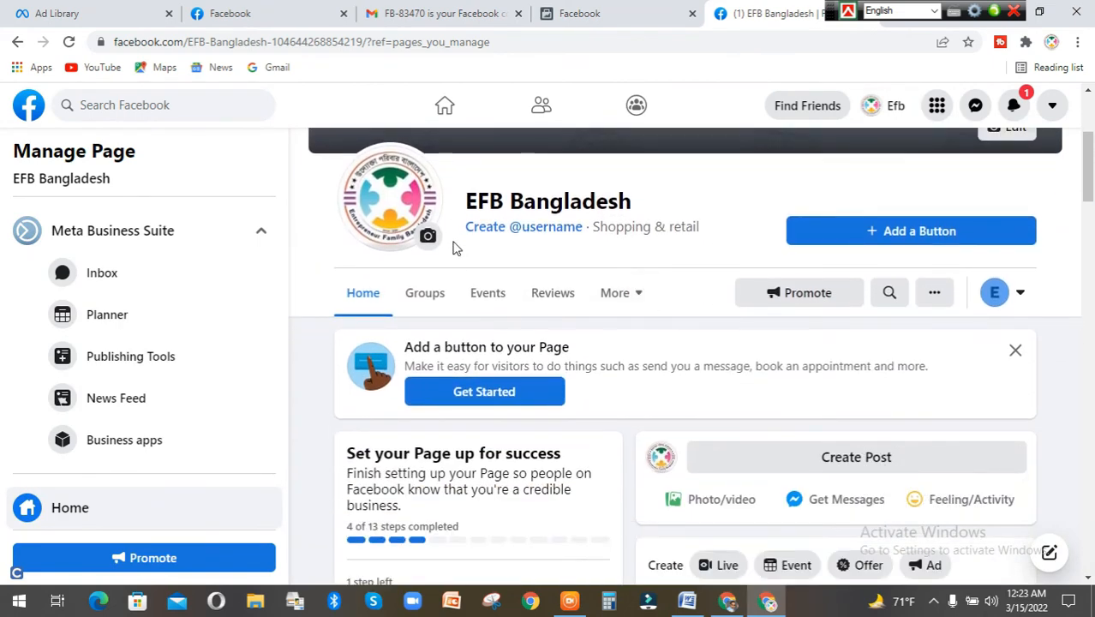
left_click(553, 227)
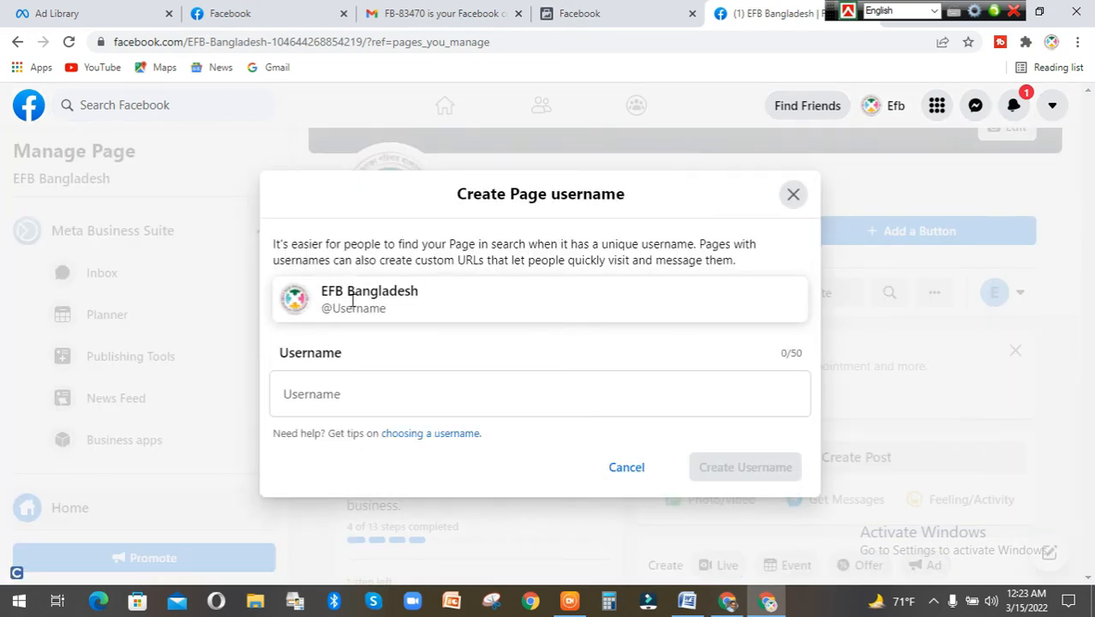
left_click(318, 395)
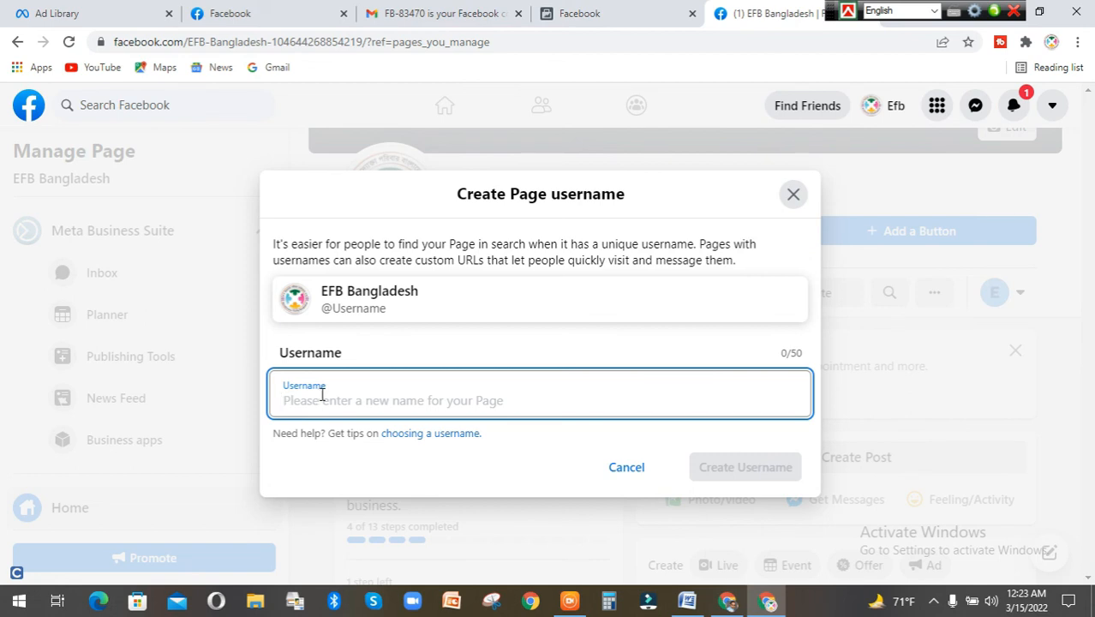
type("E")
key("BackSpace")
type("efb")
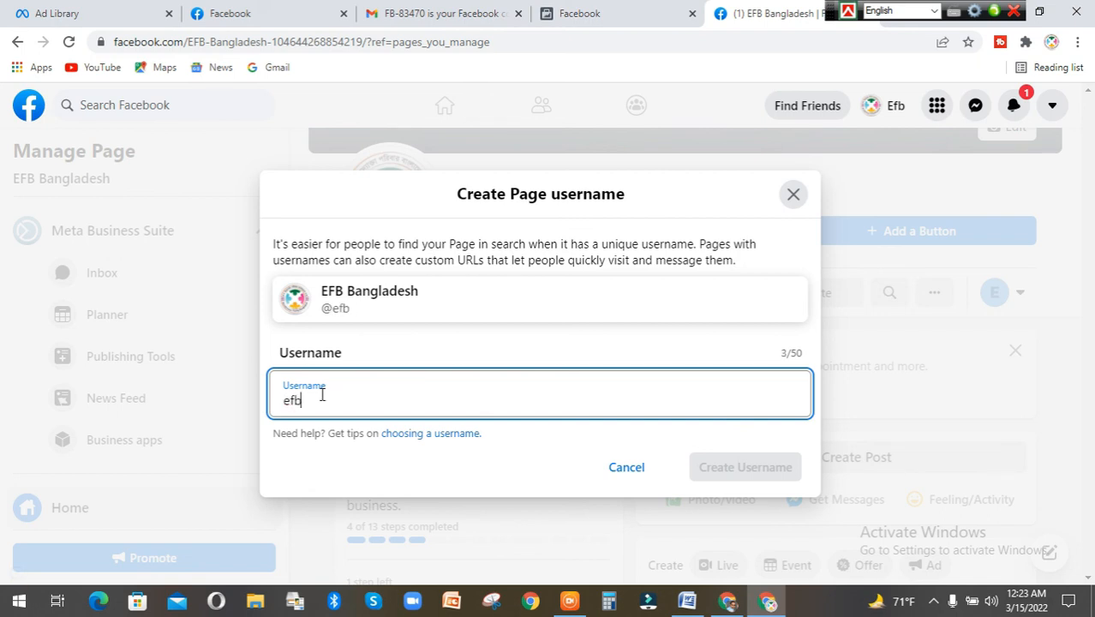
type("anglade")
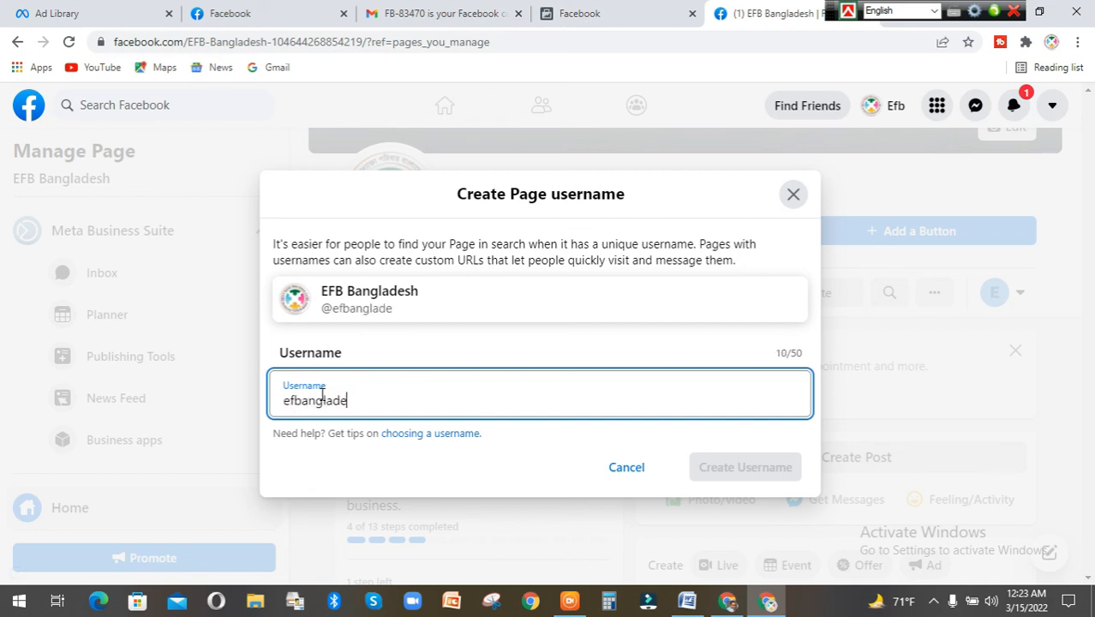
type("sh")
double_click(323, 400)
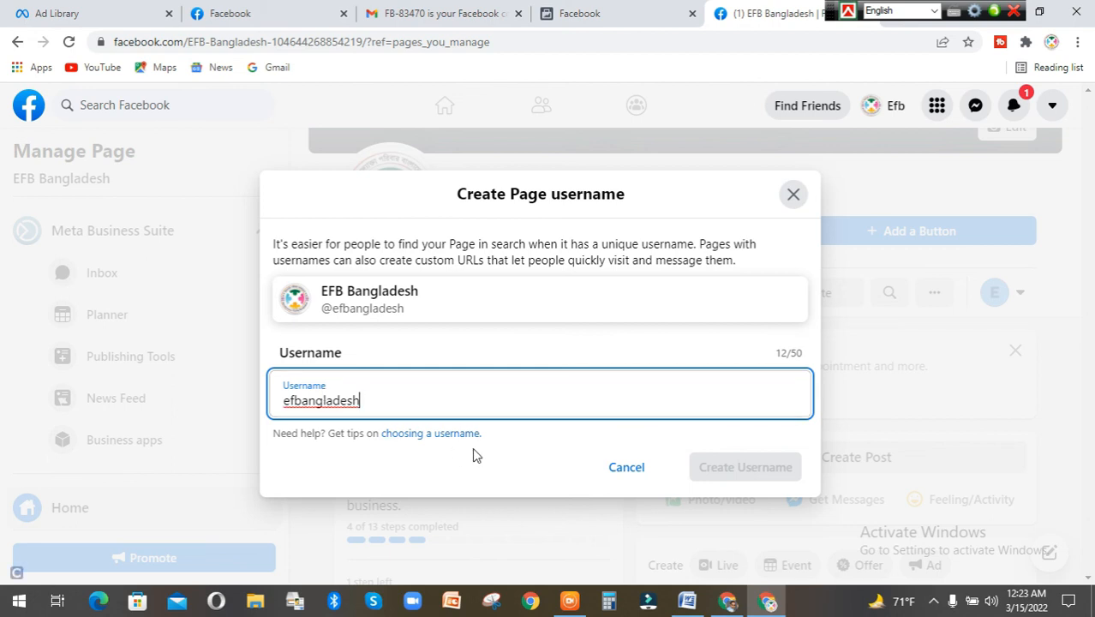
left_click(494, 454)
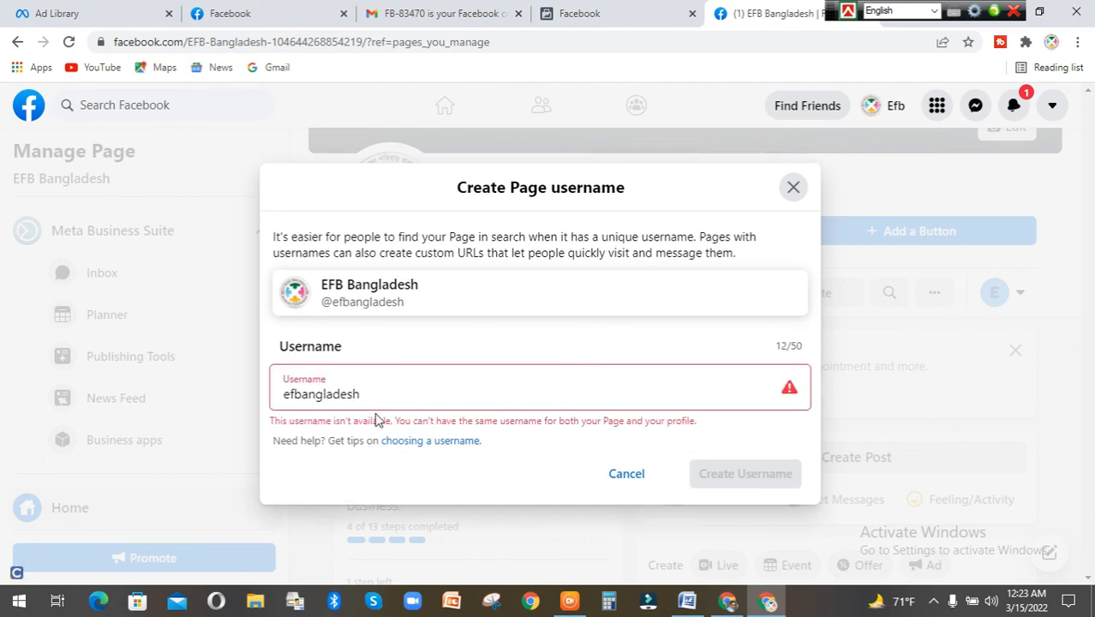
Add a second b to make the Page username efbbangladesh, create it and finish the username setup
left_click(299, 393)
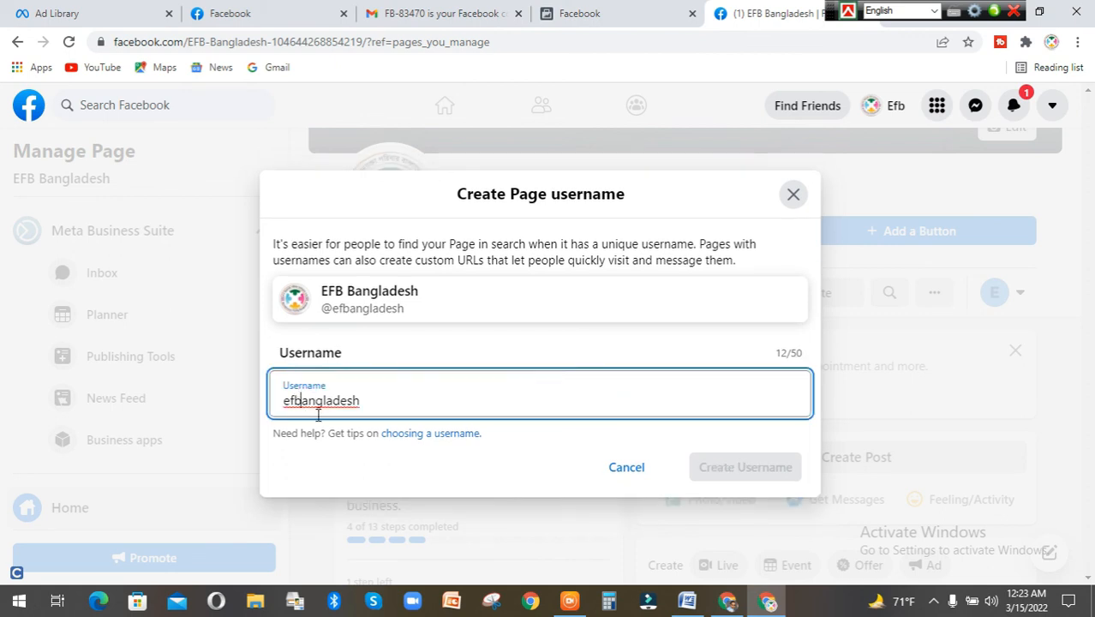
type("b")
left_click(435, 472)
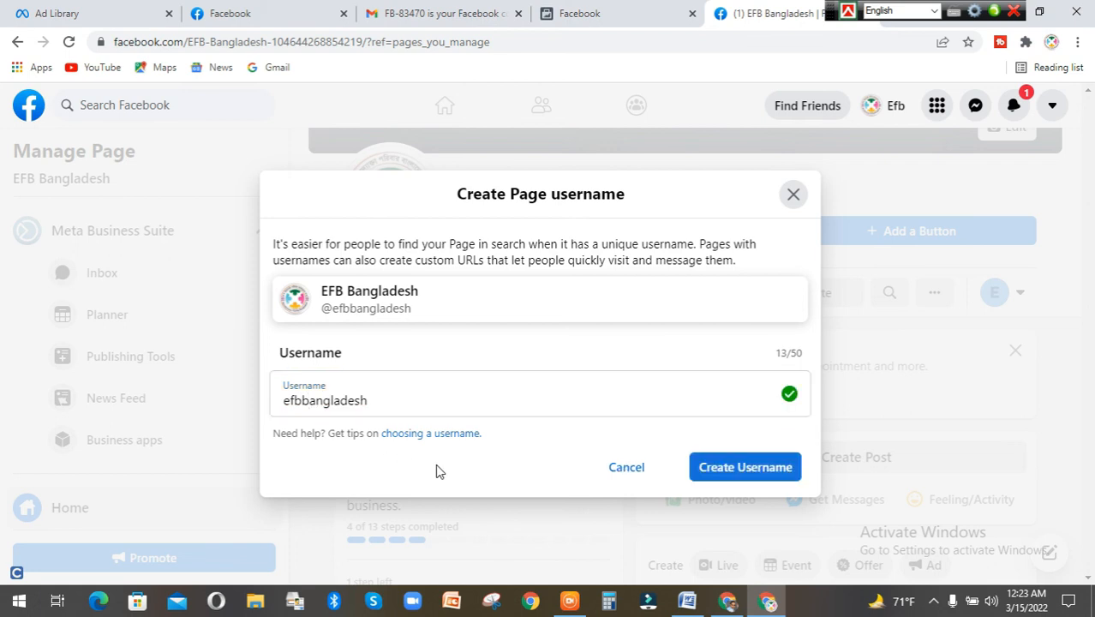
left_click(765, 471)
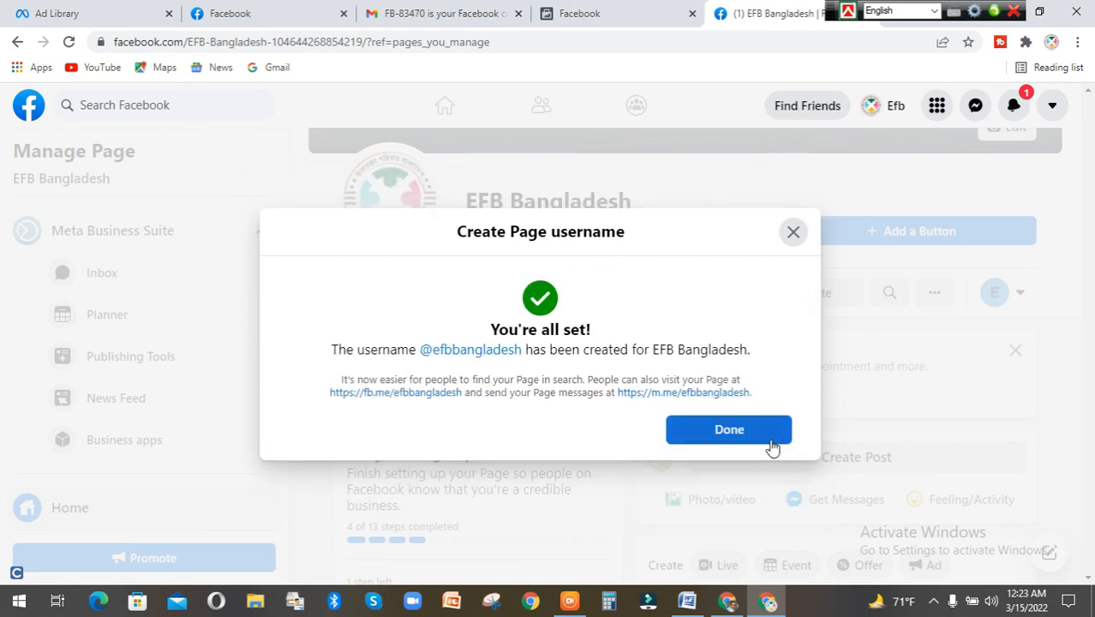
left_click(765, 433)
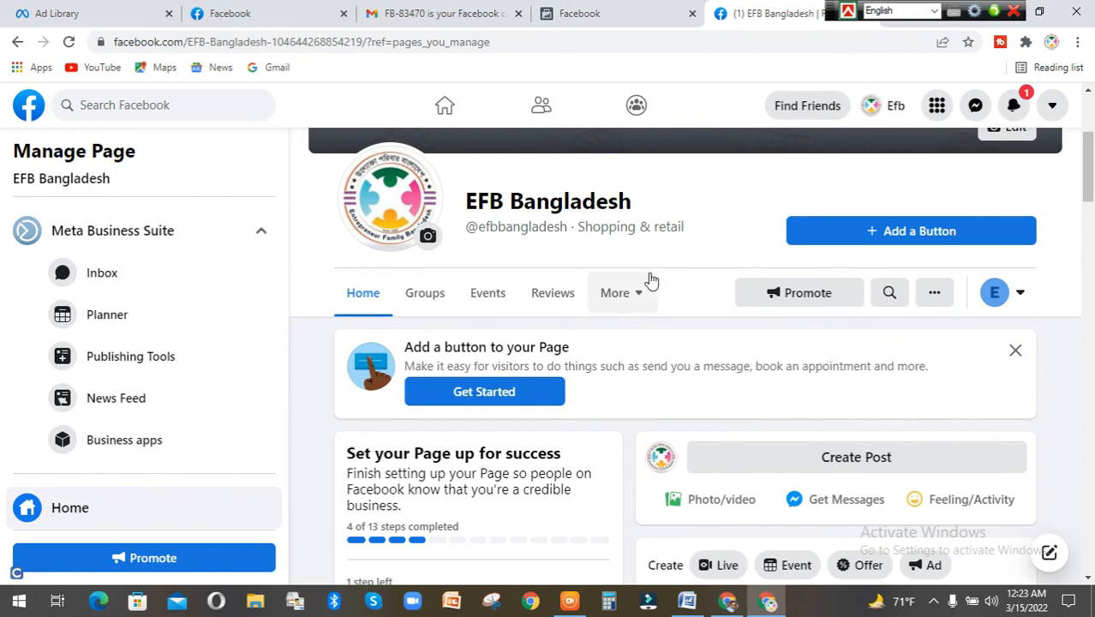
scroll(650, 279, "down", 3)
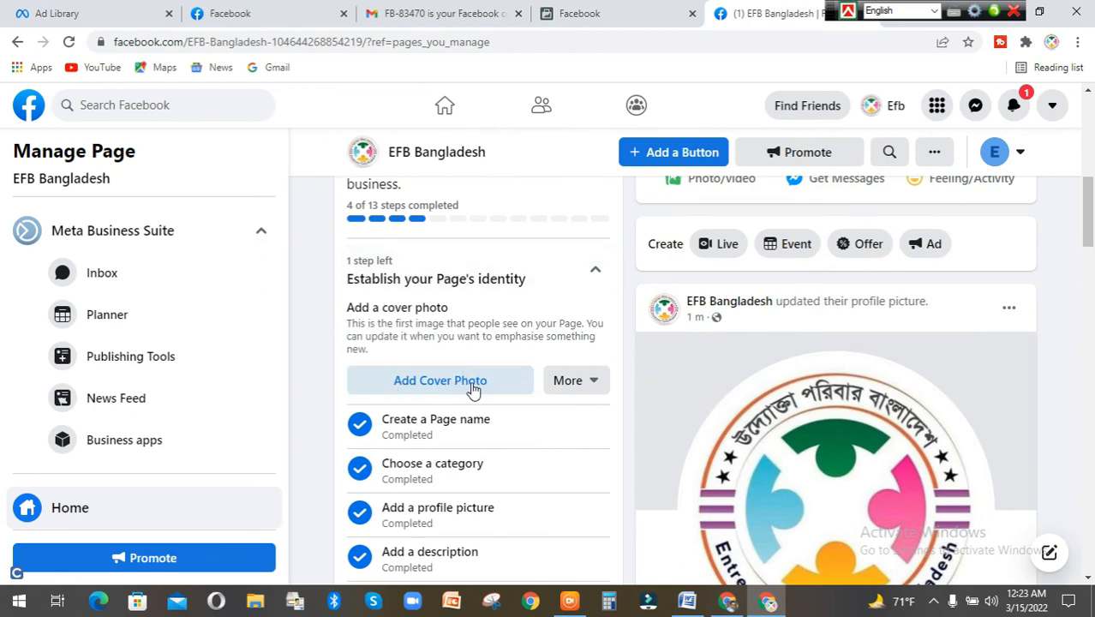
Check the remaining tasks in the Page setup checklist and expand its "Provide info and preferences" section
scroll(467, 386, "down", 1)
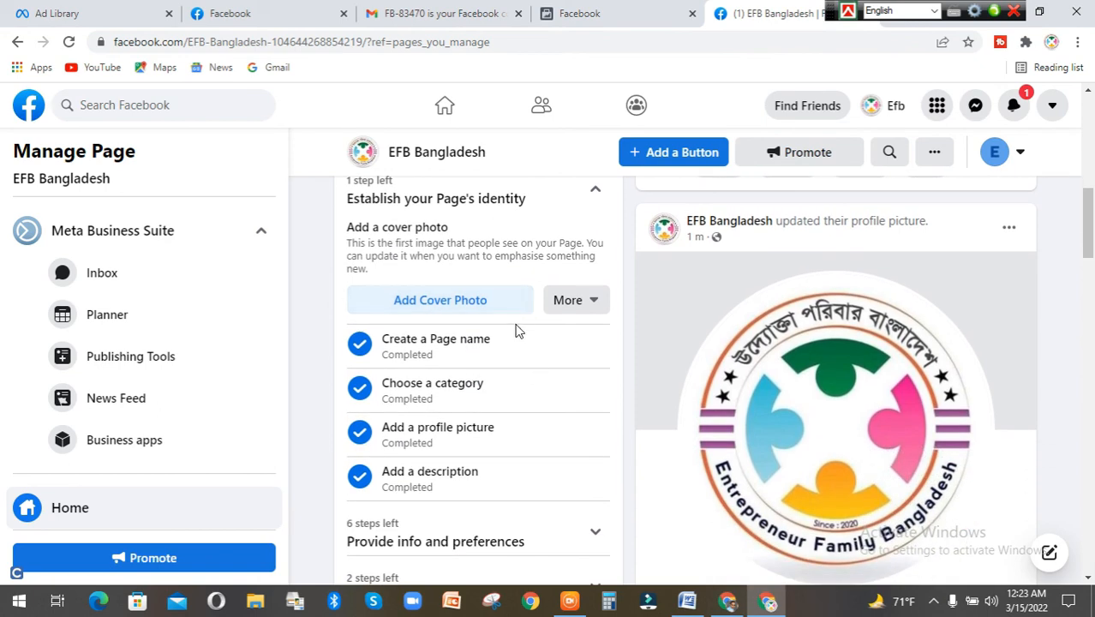
scroll(548, 336, "down", 2)
scroll(547, 337, "up", 1)
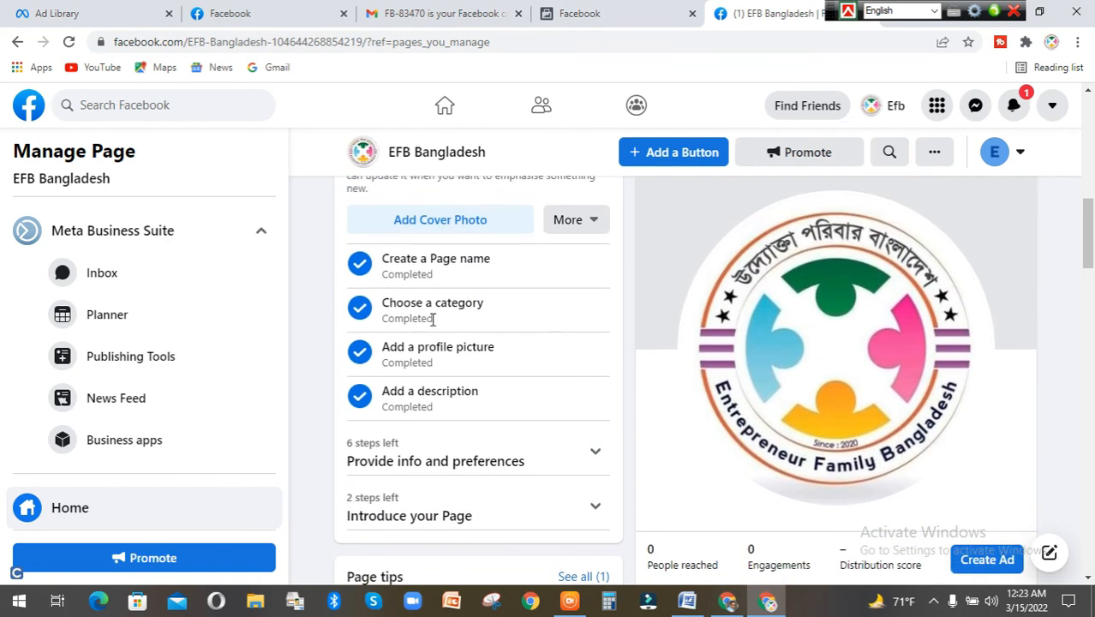
scroll(436, 313, "down", 2)
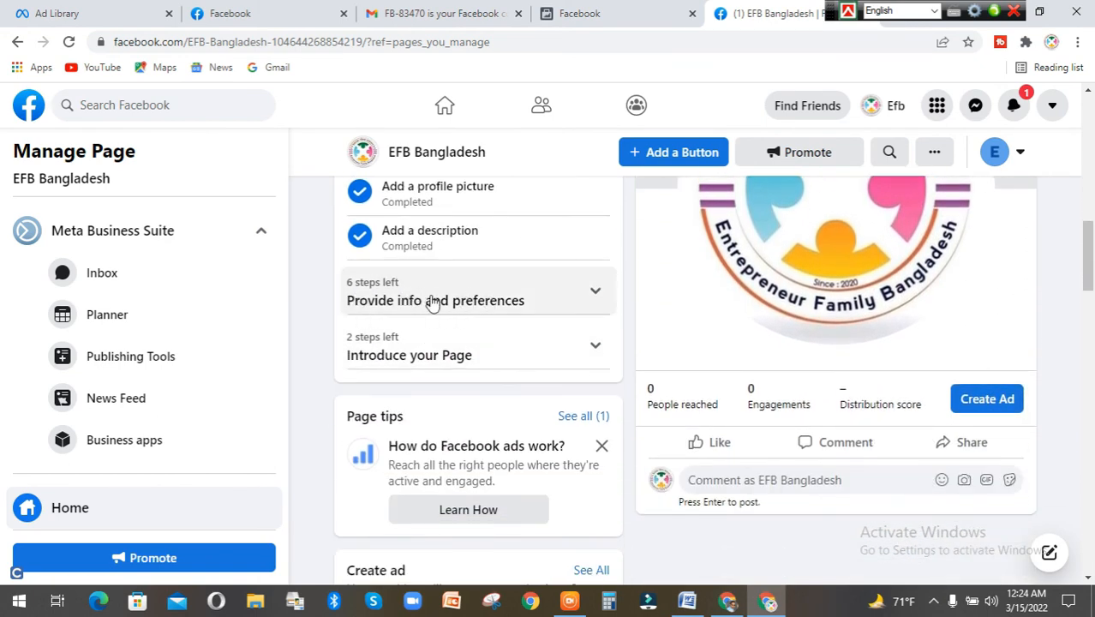
left_click(482, 306)
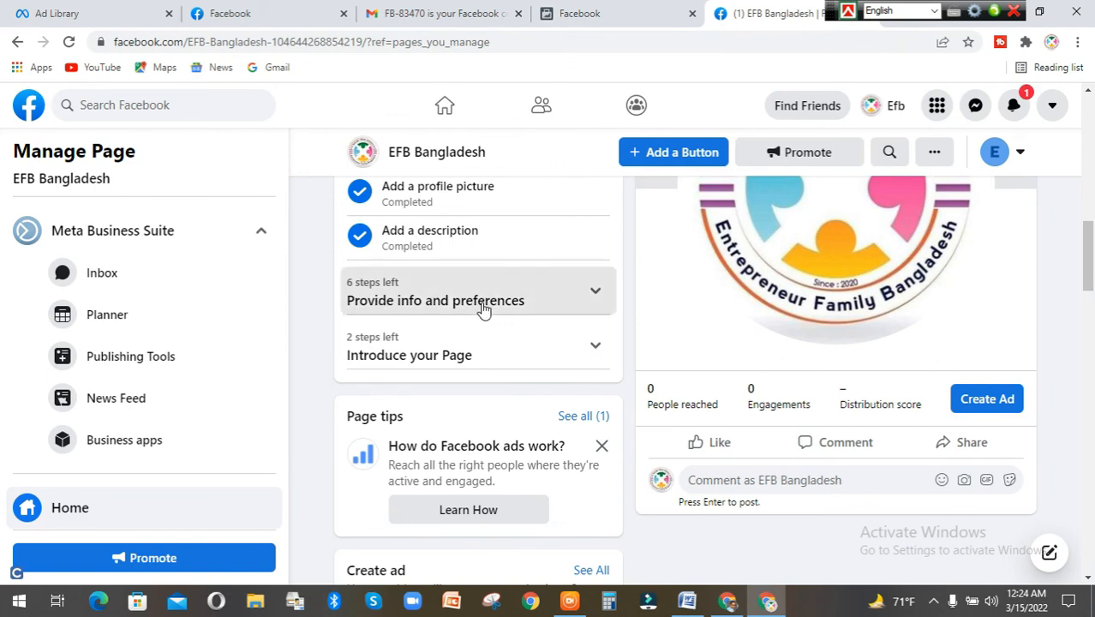
Review the website, location, business hours, phone number, WhatsApp and action button tasks, and return to the Page's cover area
scroll(484, 307, "down", 2)
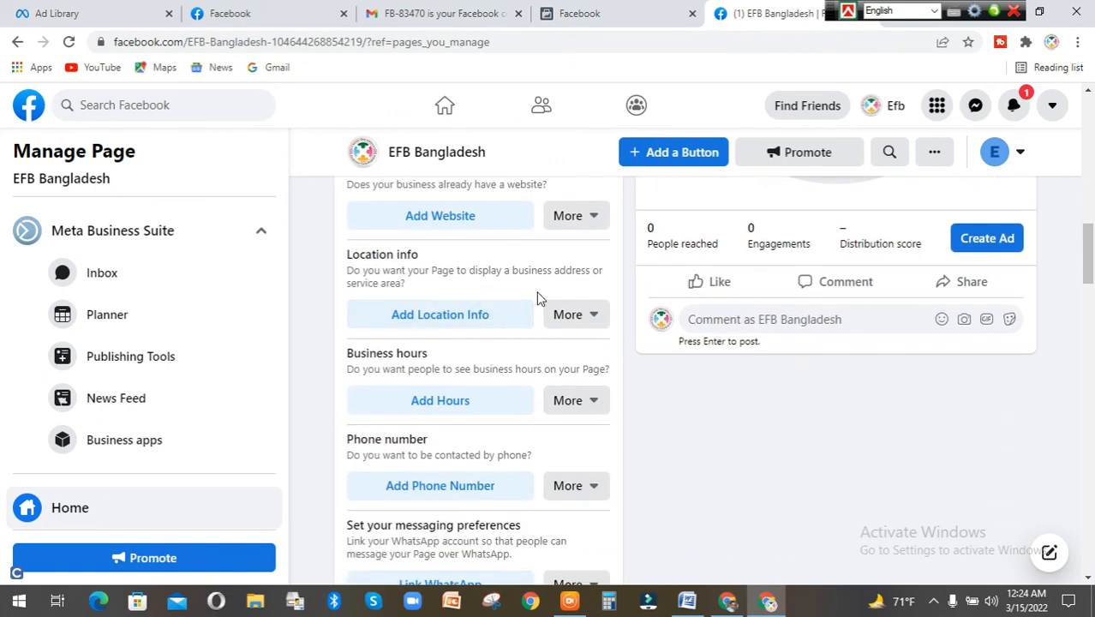
scroll(481, 292, "up", 1)
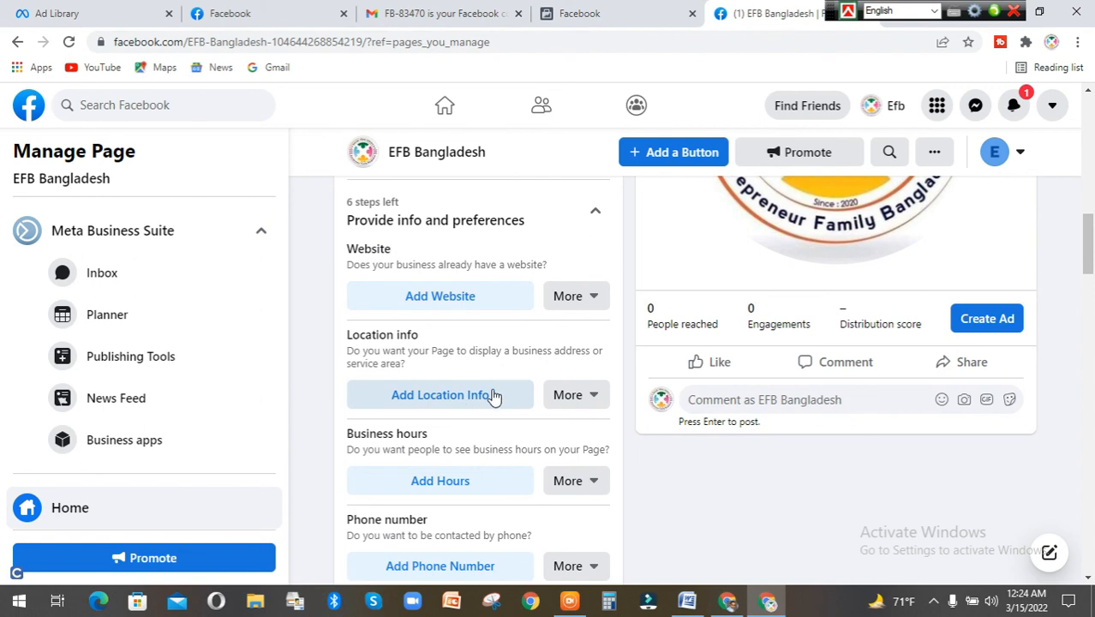
scroll(494, 395, "down", 1)
scroll(497, 386, "down", 1)
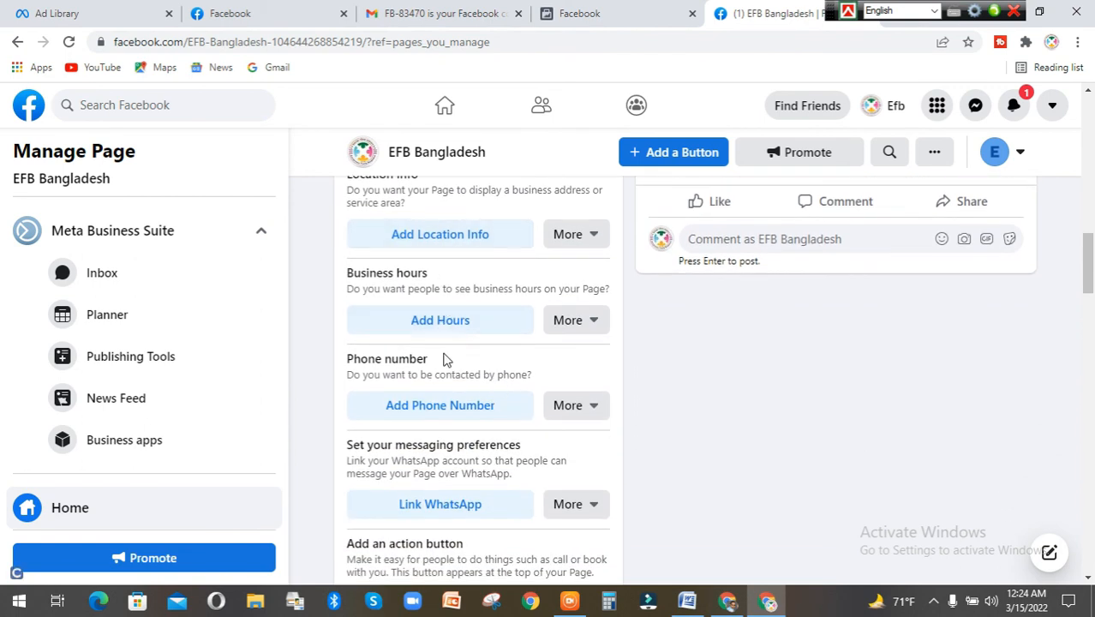
scroll(480, 364, "down", 1)
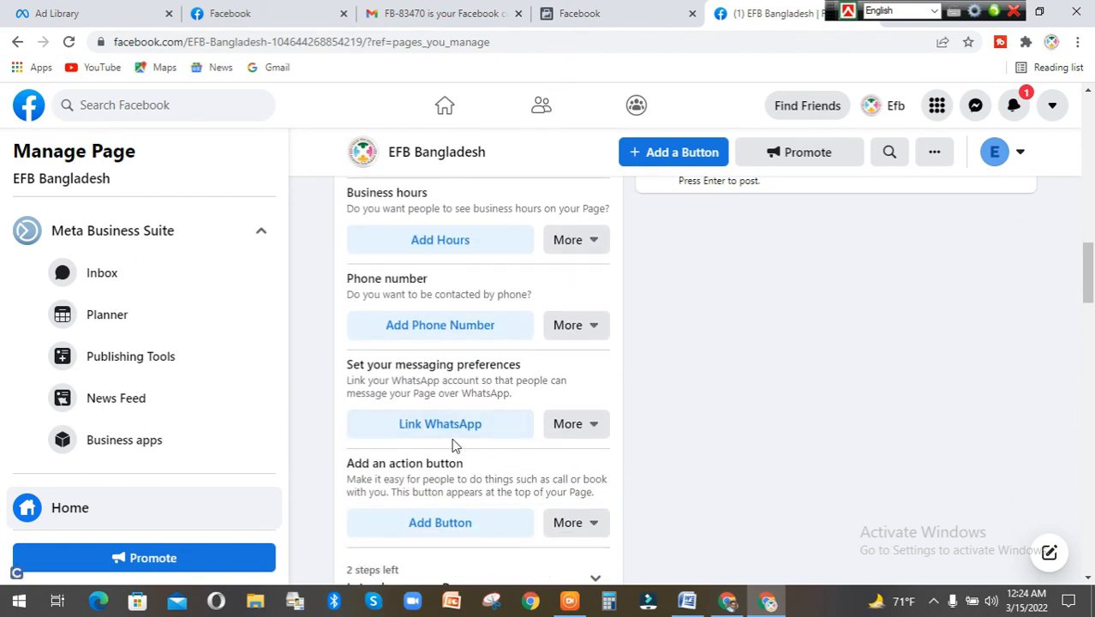
scroll(467, 442, "down", 2)
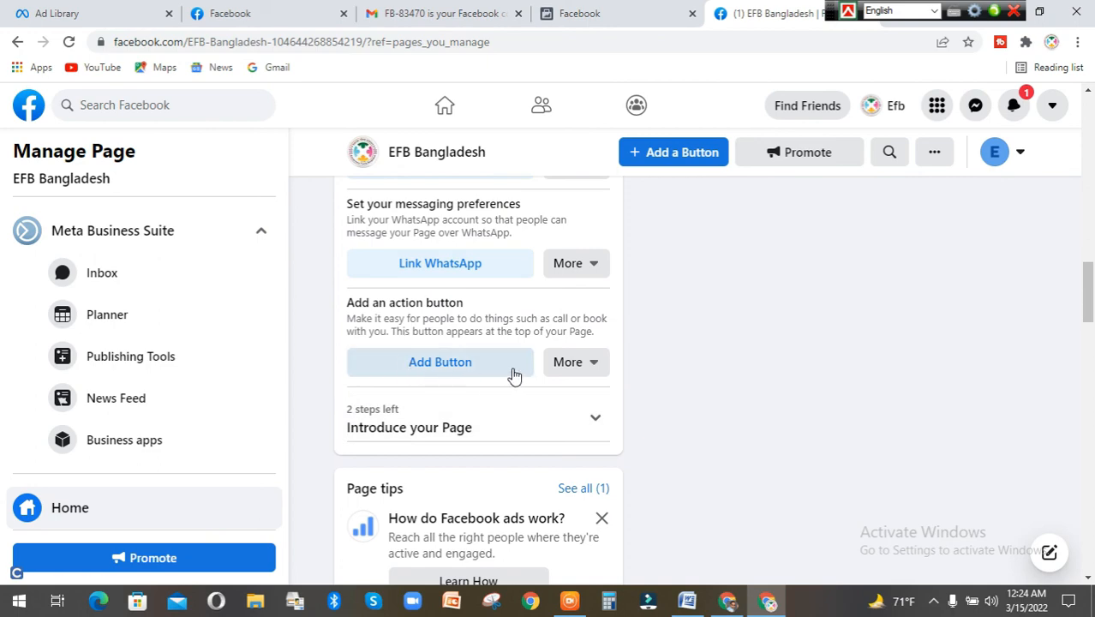
scroll(501, 375, "down", 1)
scroll(660, 416, "up", 10)
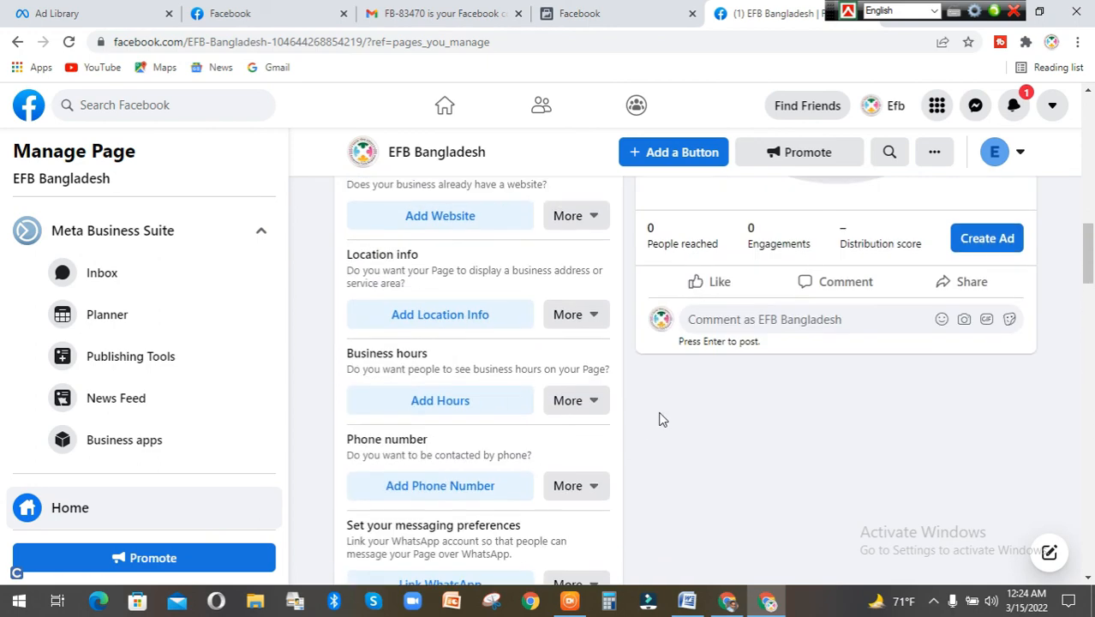
scroll(623, 354, "up", 6)
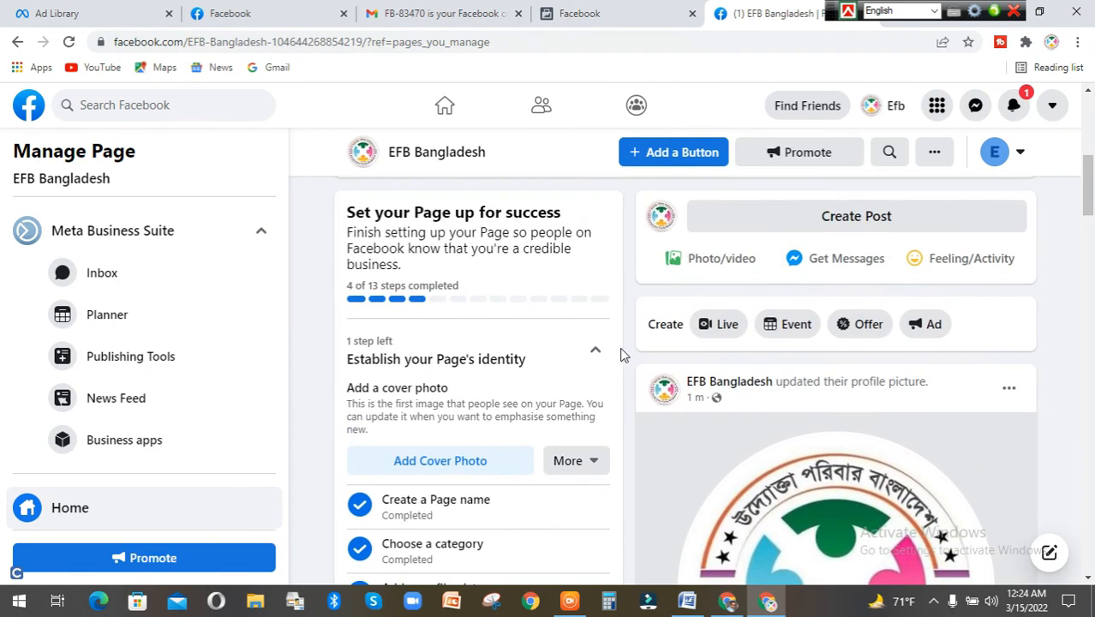
scroll(623, 355, "up", 2)
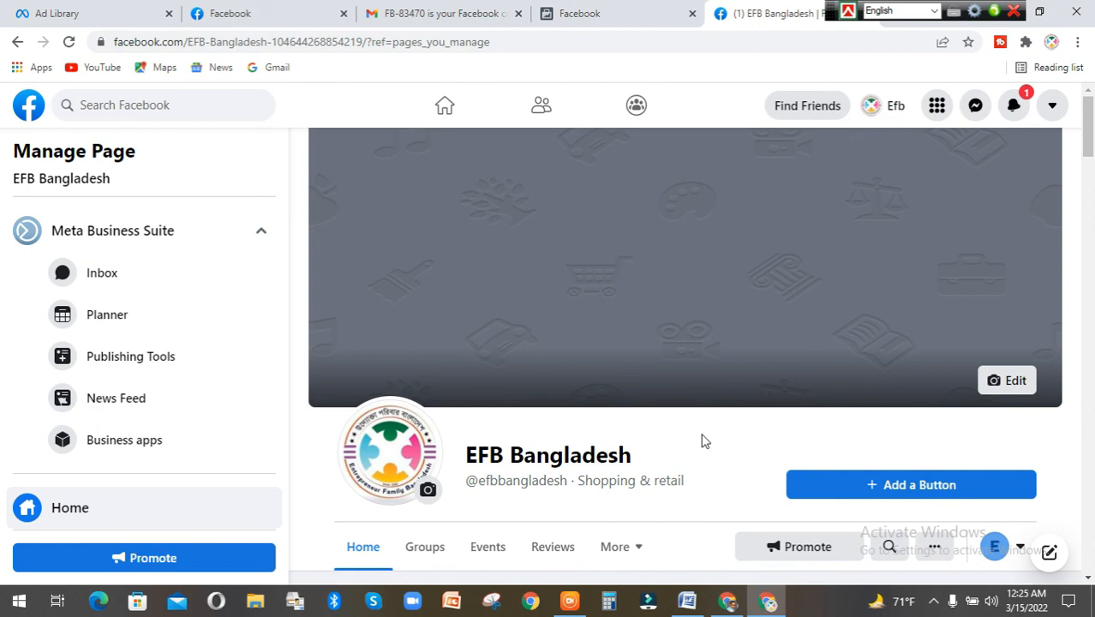
left_click(570, 602)
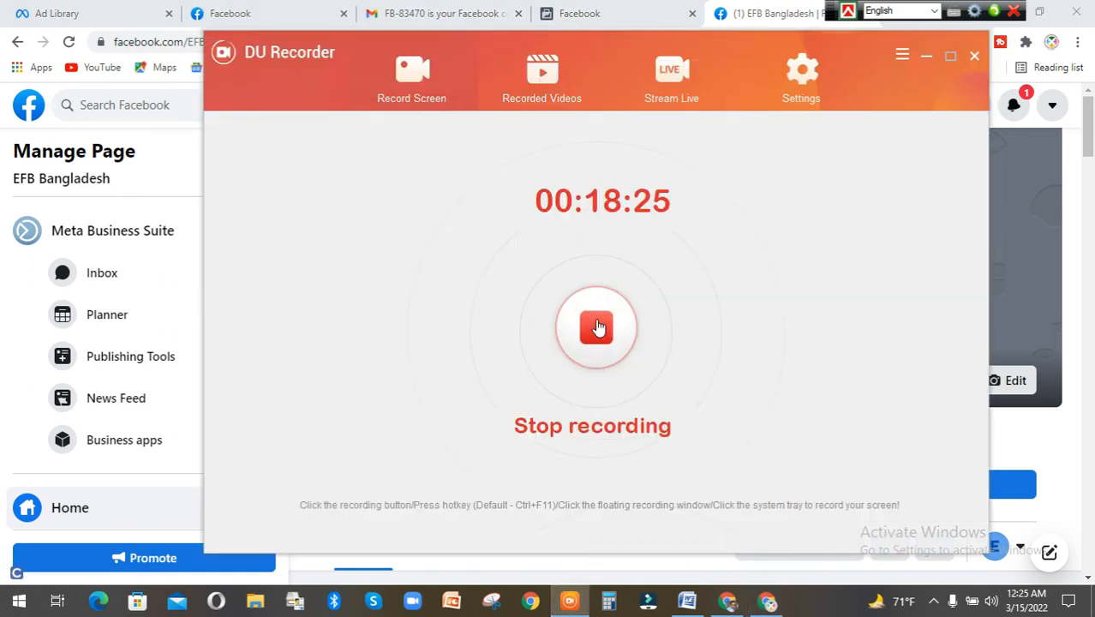
left_click(598, 327)
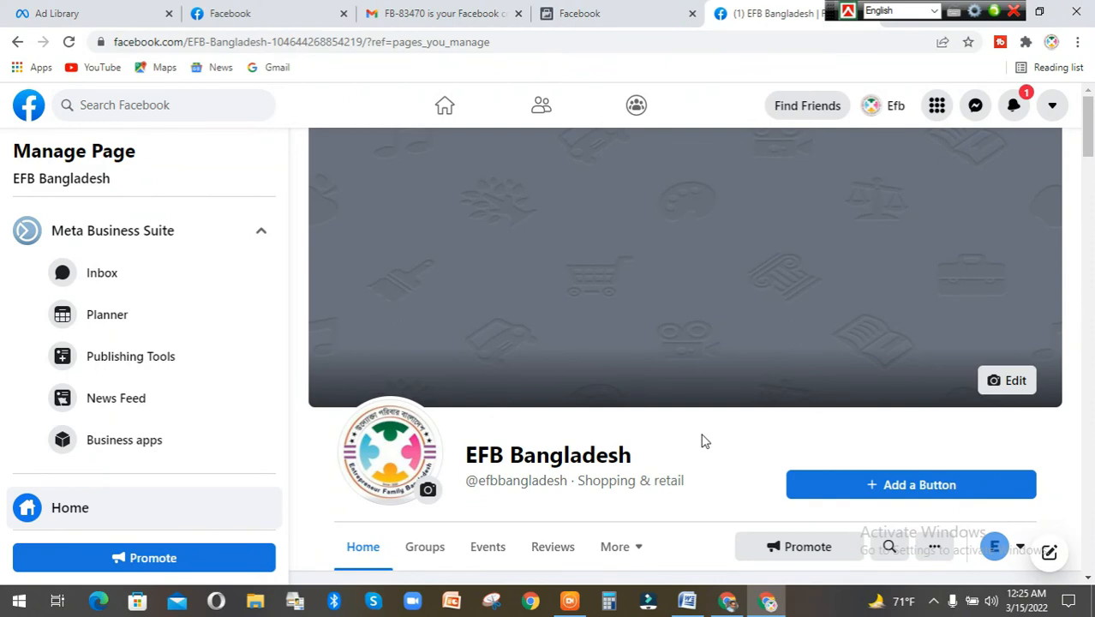
left_click(569, 602)
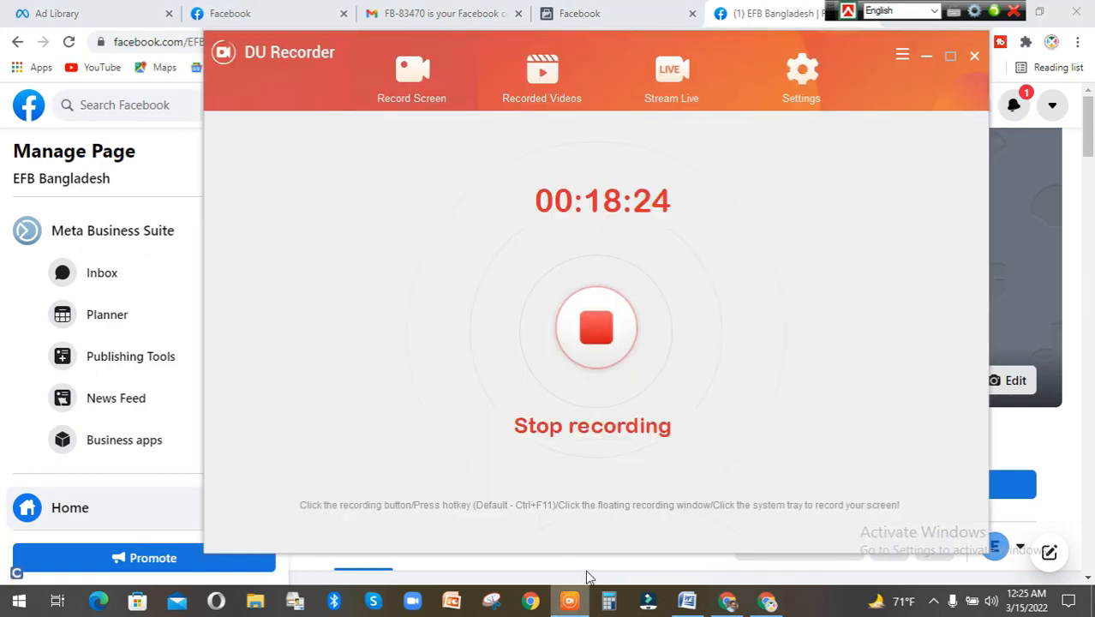